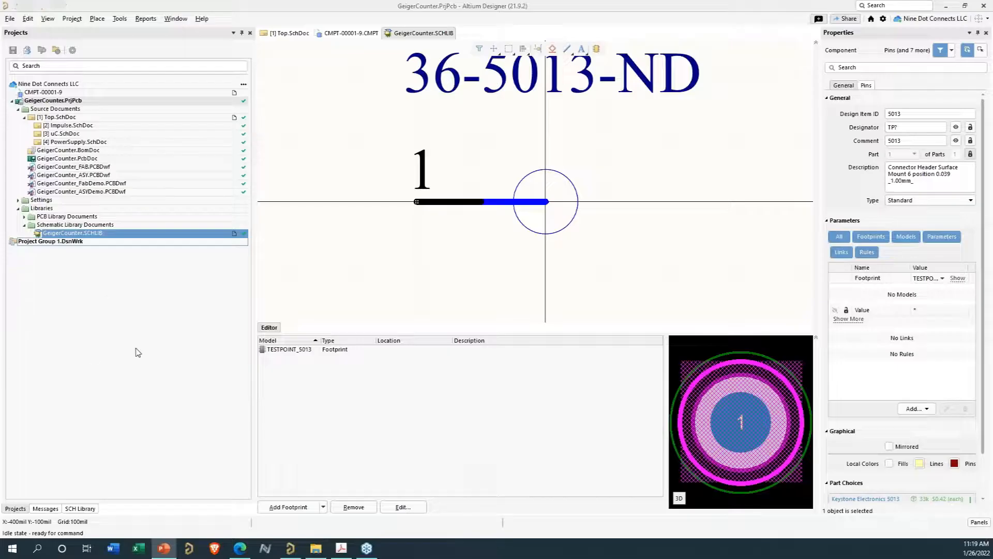
# - Select the GeigerCounter.SCHLIB library in the project and open its SCH Library panel
pyautogui.click(138, 350)
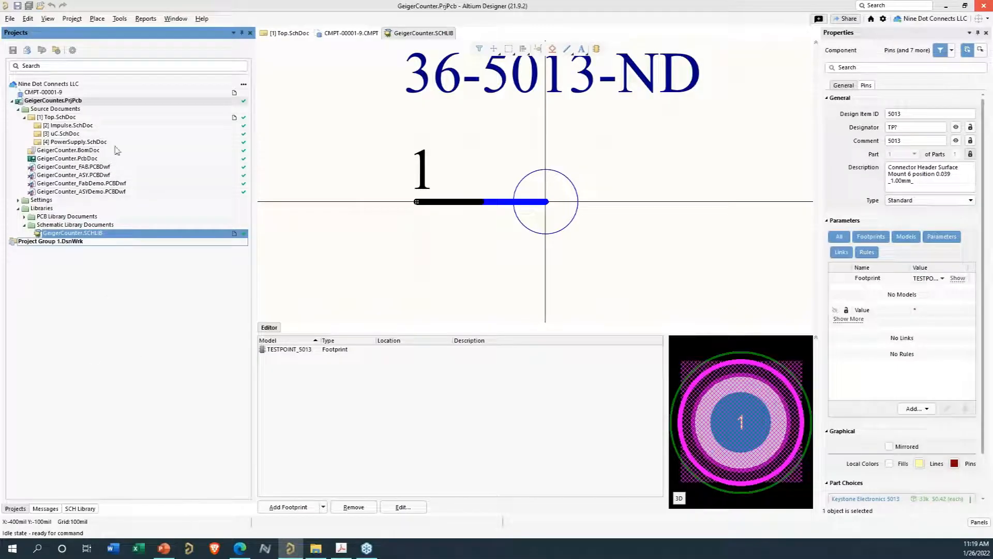
pyautogui.click(79, 233)
pyautogui.click(76, 509)
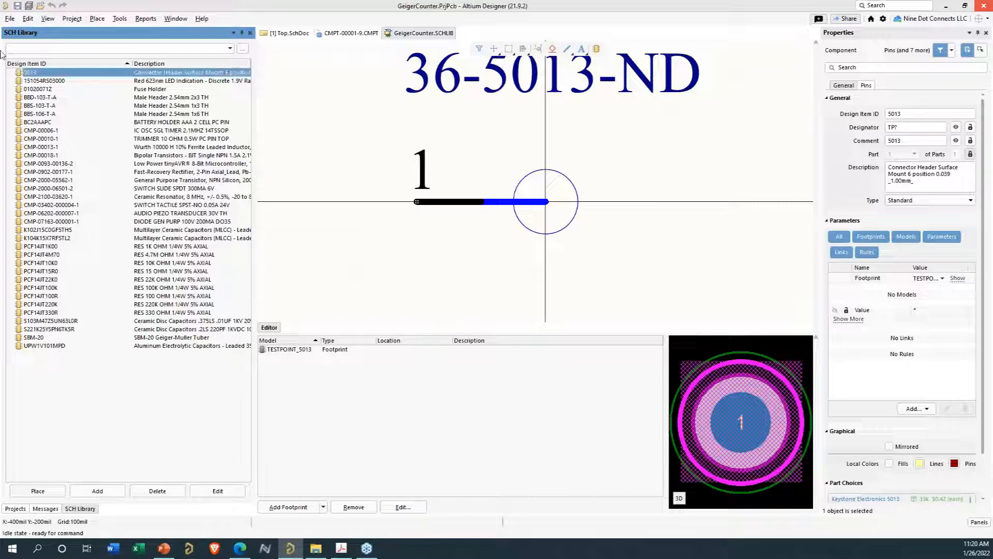
pyautogui.click(9, 18)
pyautogui.moveTo(19, 32)
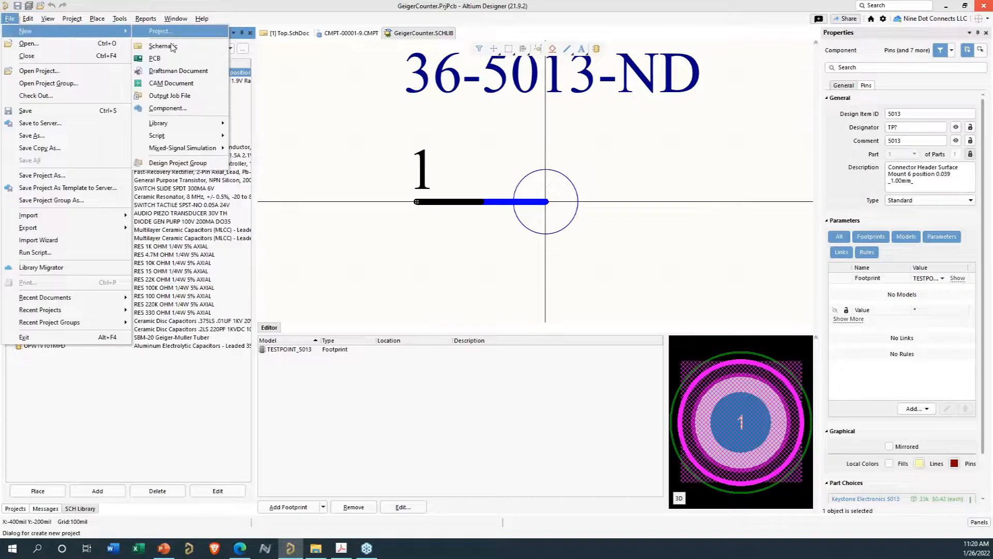
pyautogui.moveTo(175, 124)
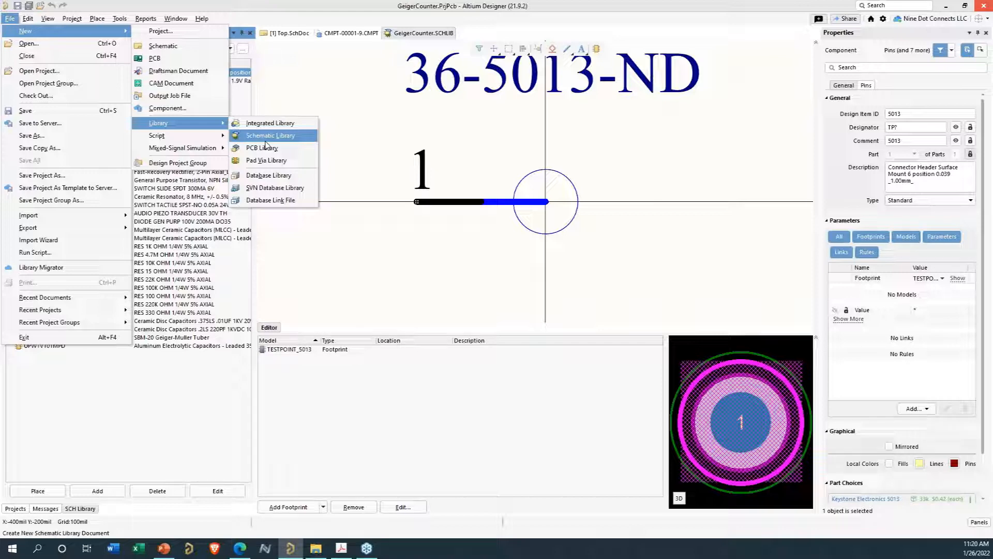
pyautogui.click(331, 147)
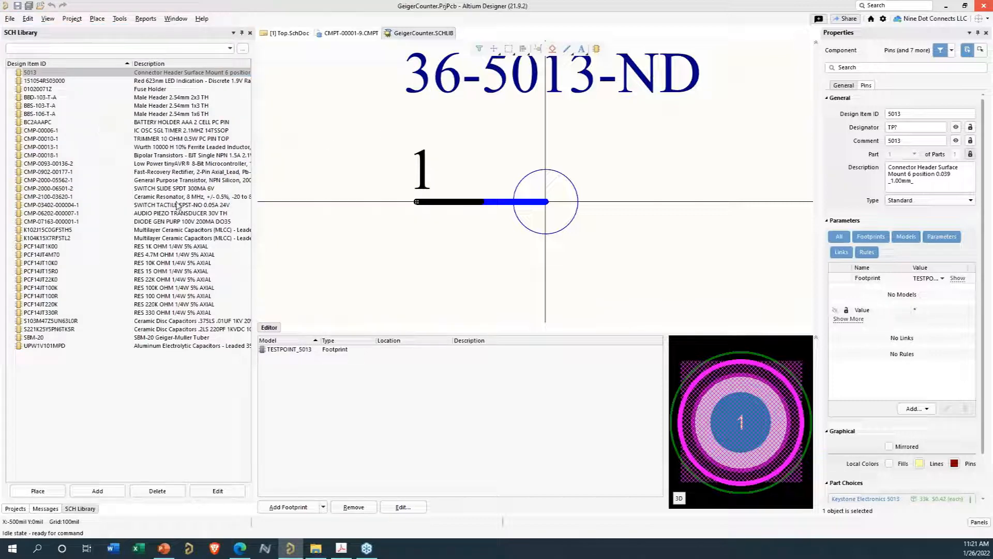
# - Browse several components in the schematic library to inspect their symbols, footprints and parameters
pyautogui.click(151, 230)
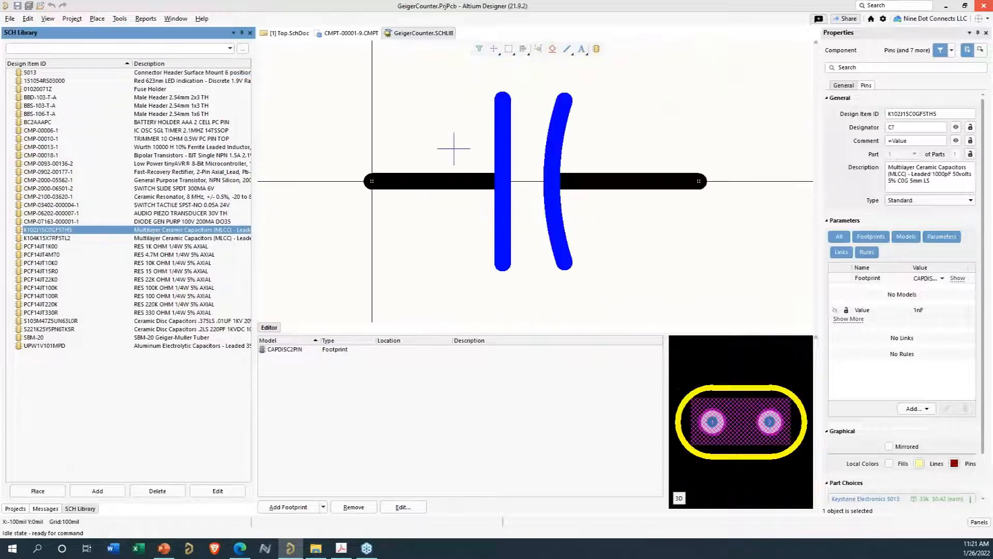
pyautogui.click(147, 213)
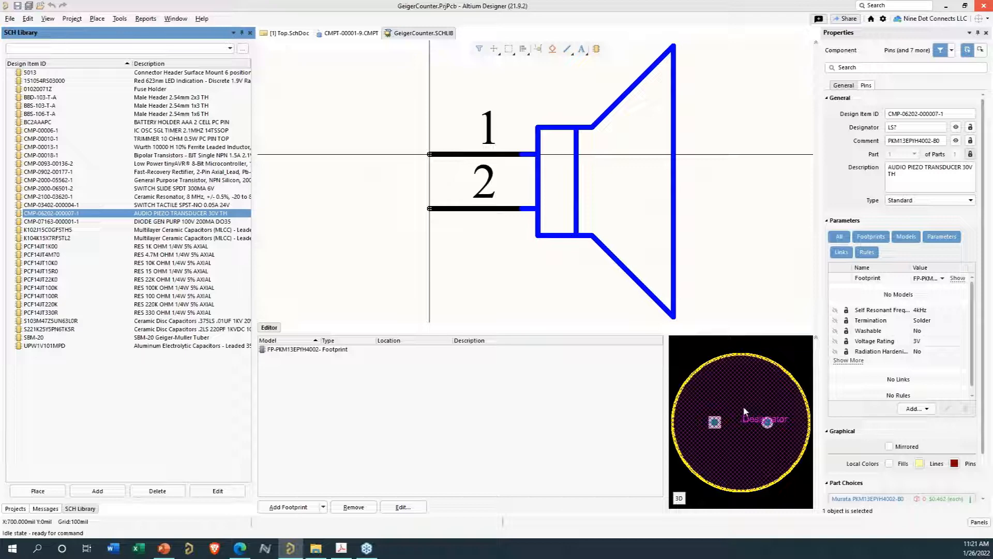
pyautogui.click(148, 239)
pyautogui.click(150, 255)
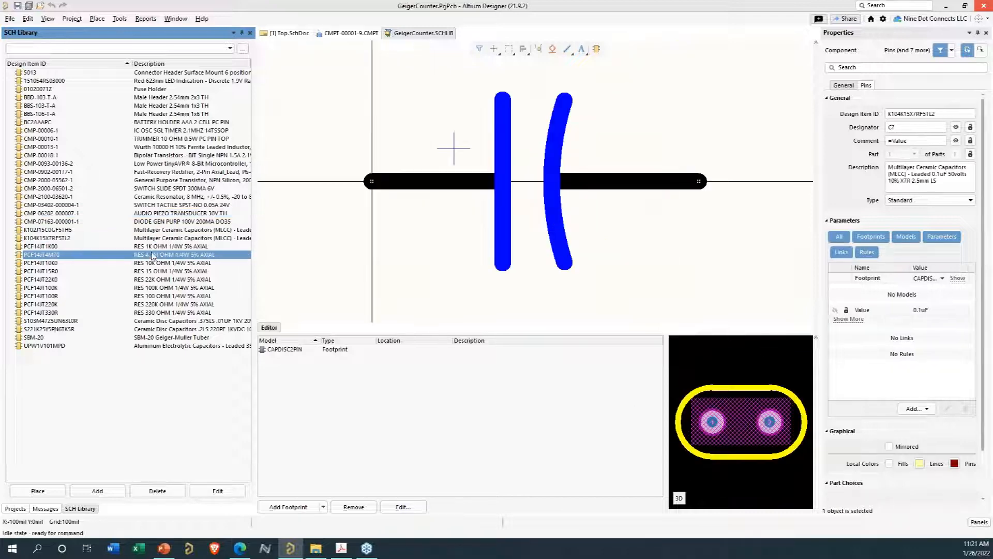
pyautogui.click(155, 271)
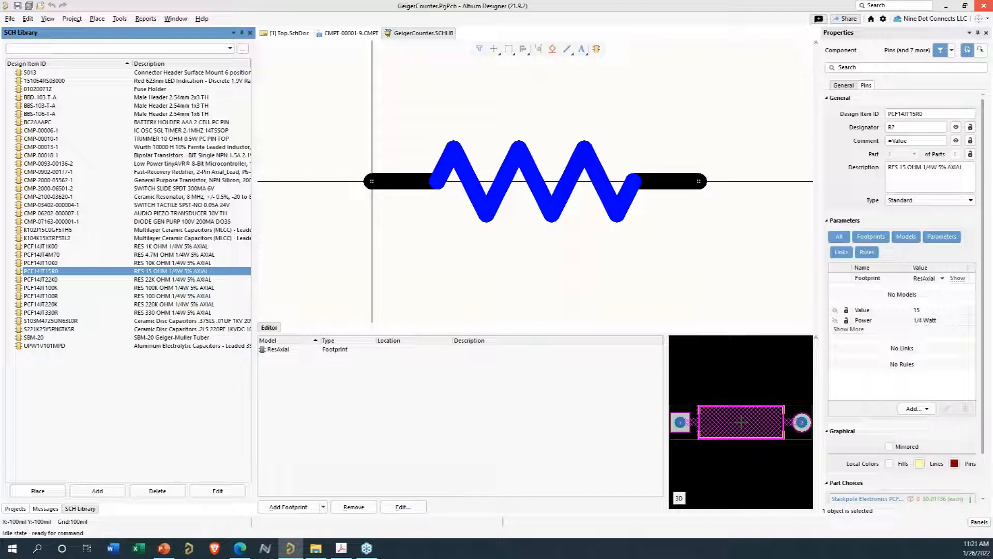
# - Switch to PowerPoint and start the slide show from the current Library Types slide
pyautogui.hotkey('alt', 'Tab')
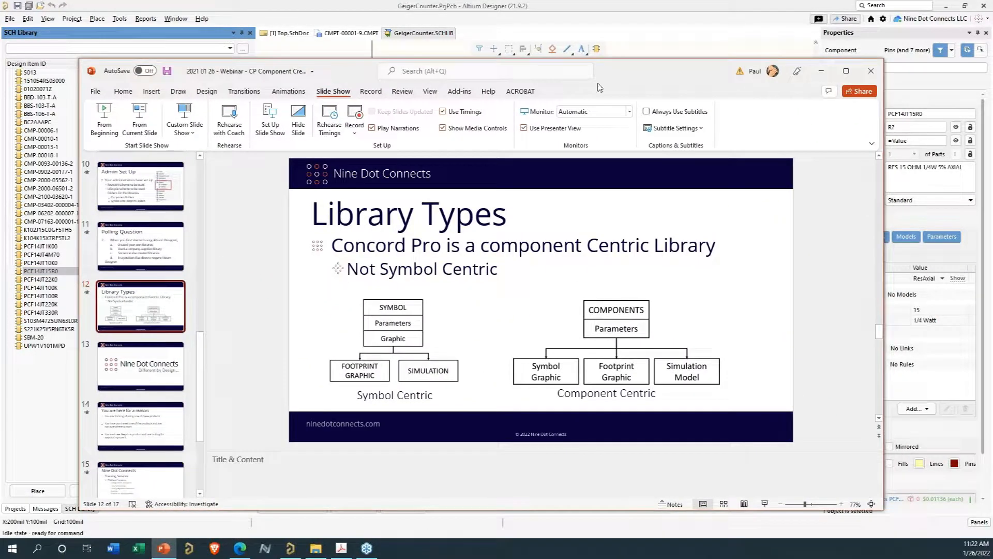
pyautogui.click(139, 122)
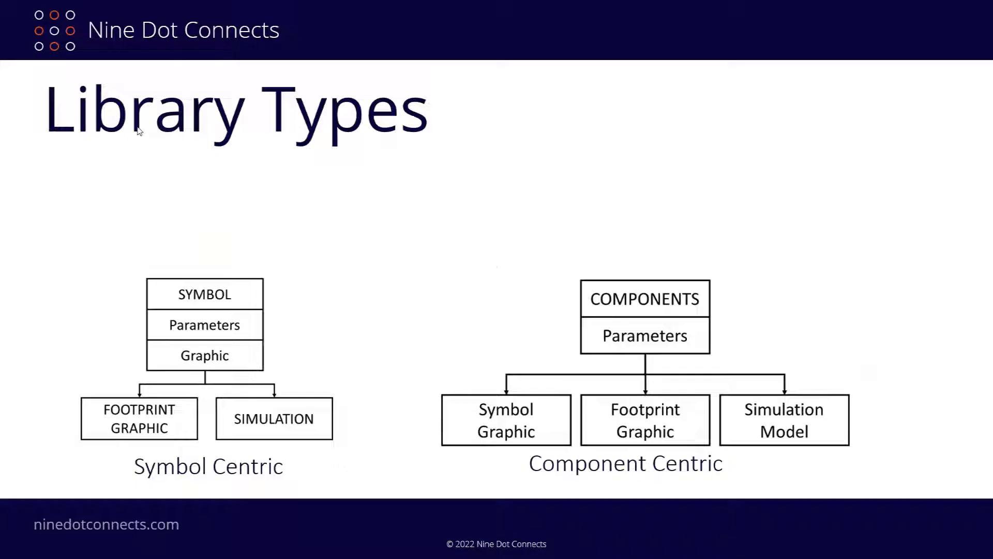
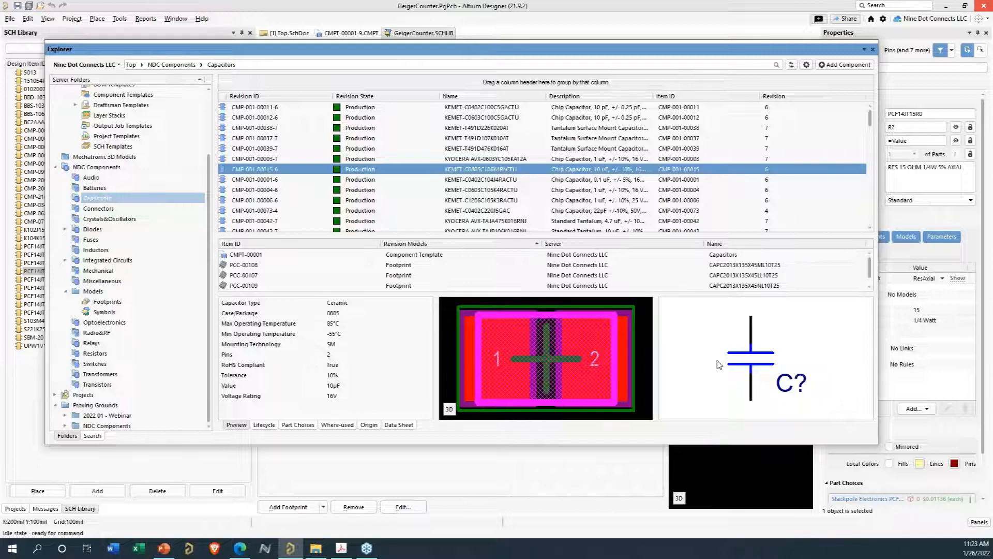
# - Inspect each linked model of the selected capacitor in the Explorer: component template, three footprints and the symbol
pyautogui.moveTo(428, 236); pyautogui.dragTo(435, 194)
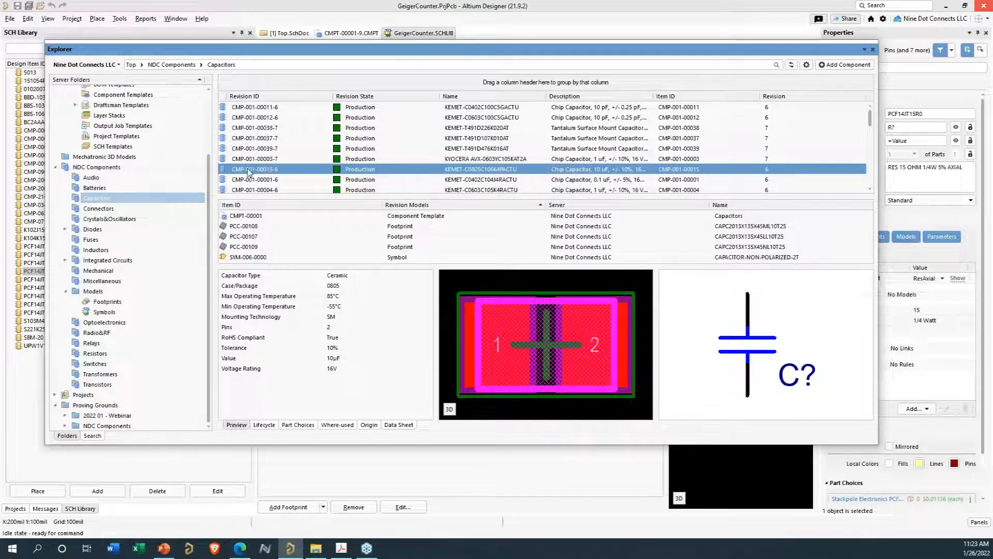
pyautogui.click(243, 216)
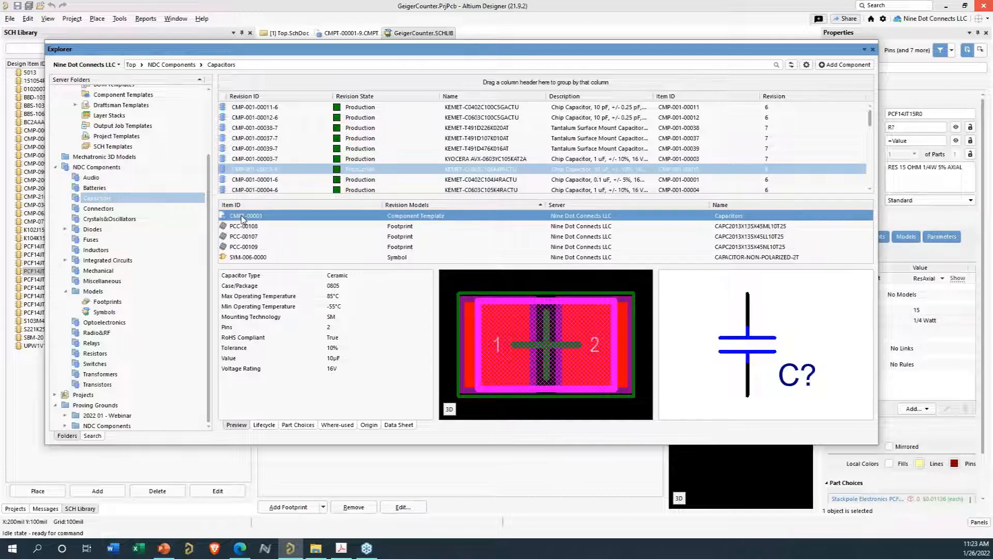
pyautogui.click(241, 226)
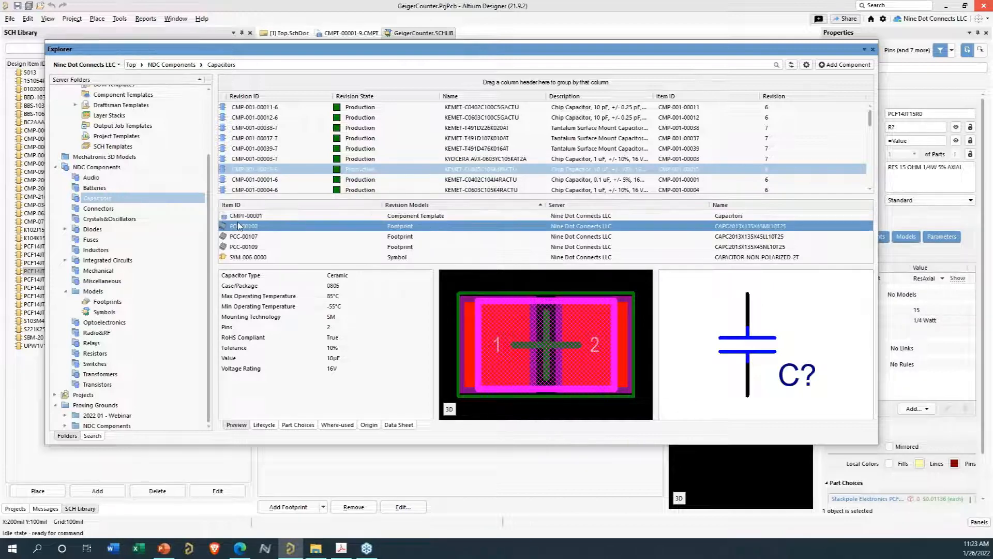
pyautogui.click(238, 237)
pyautogui.click(236, 247)
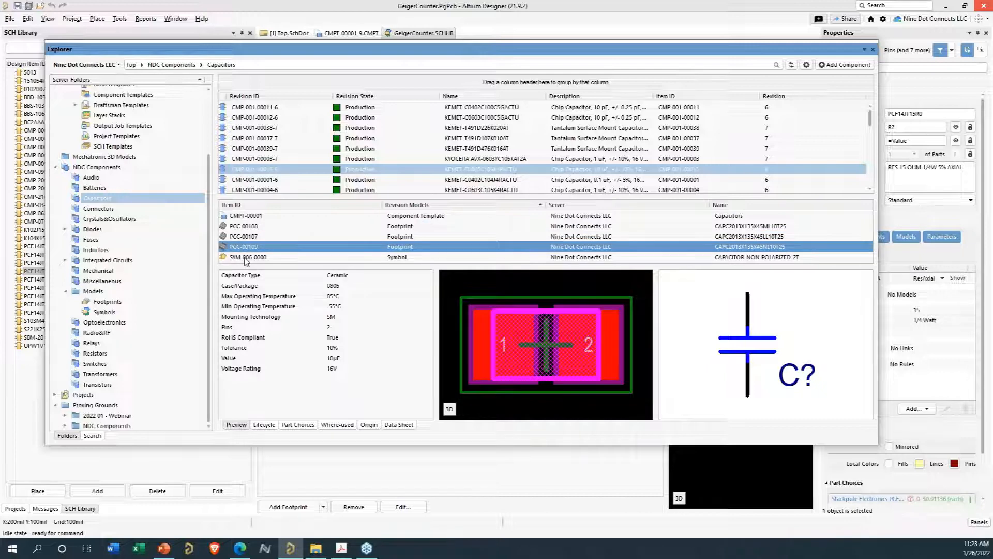
pyautogui.click(245, 258)
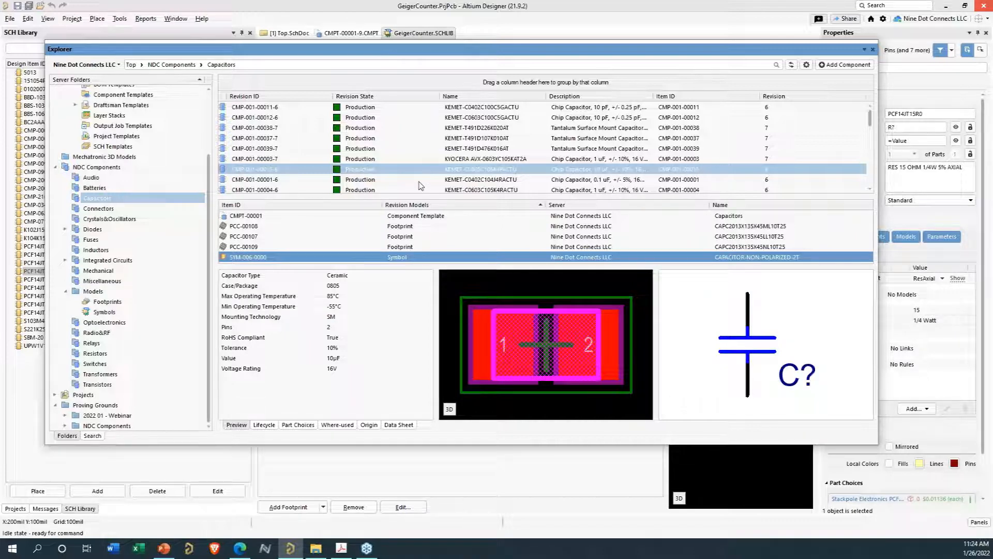
# - Open the KEMET-C0805C106K4PACTU capacitor component for editing from the Explorer
pyautogui.rightClick(432, 171)
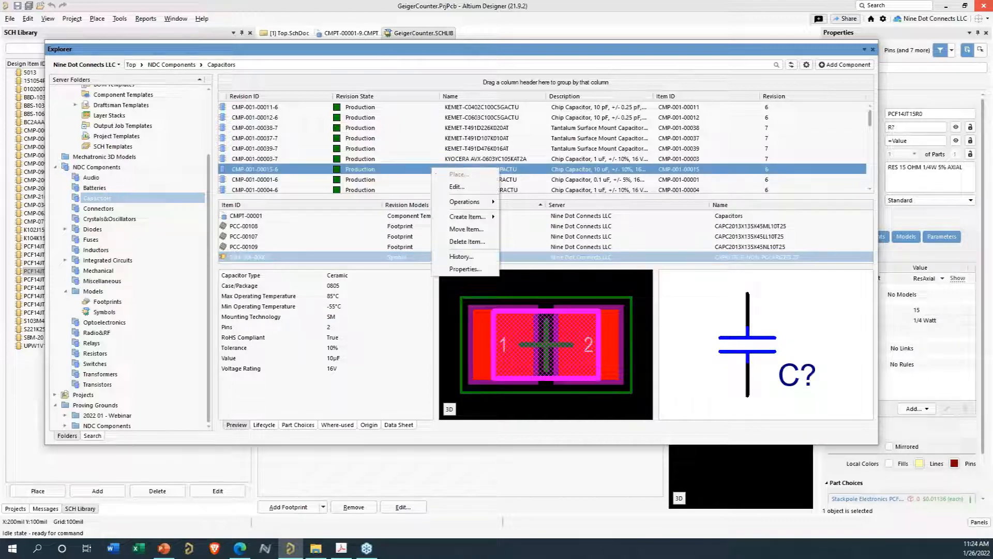
pyautogui.click(453, 187)
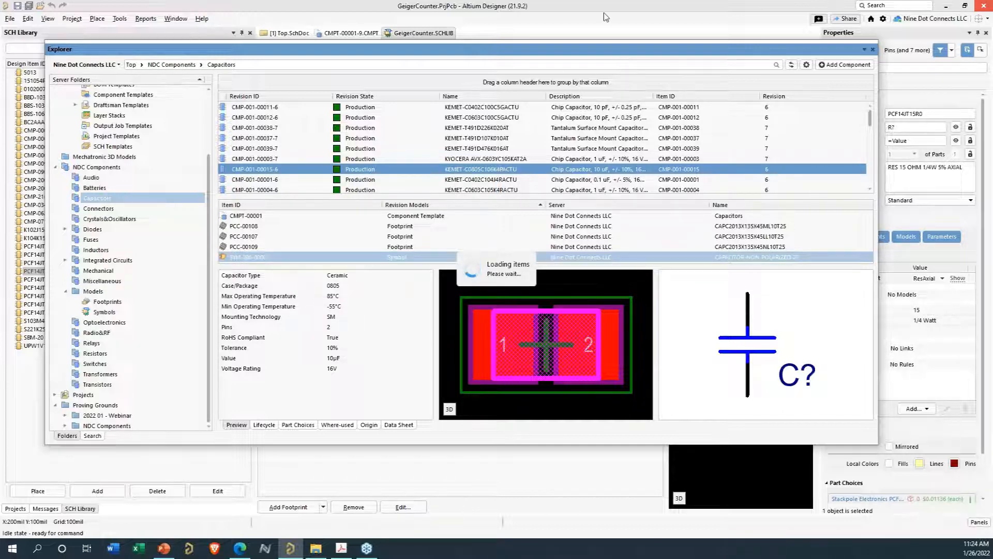
pyautogui.moveTo(552, 50); pyautogui.dragTo(498, 556)
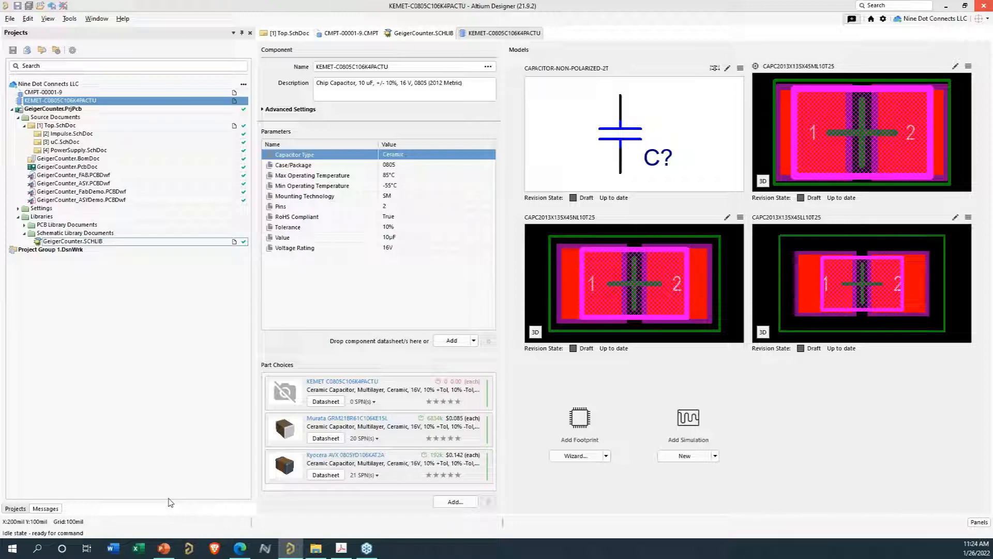
# - Browse the server's Symbols and Footprints model folders in the Explorer
pyautogui.moveTo(385, 557); pyautogui.dragTo(377, 73)
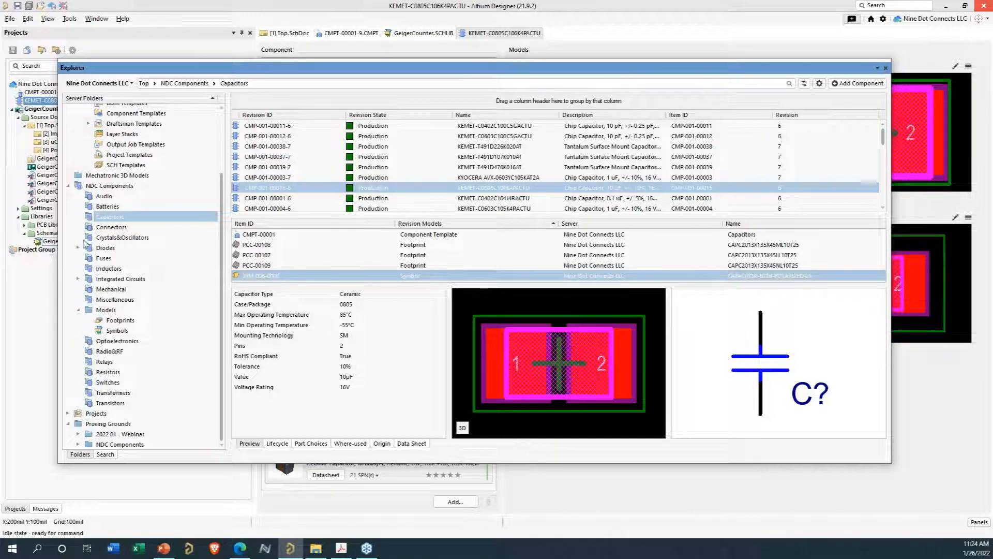
pyautogui.click(119, 331)
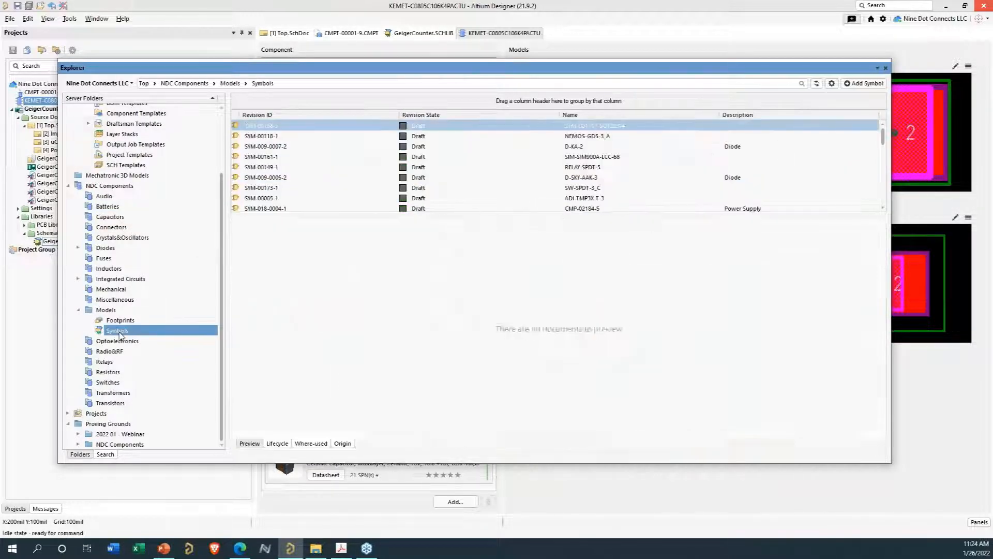
pyautogui.click(120, 321)
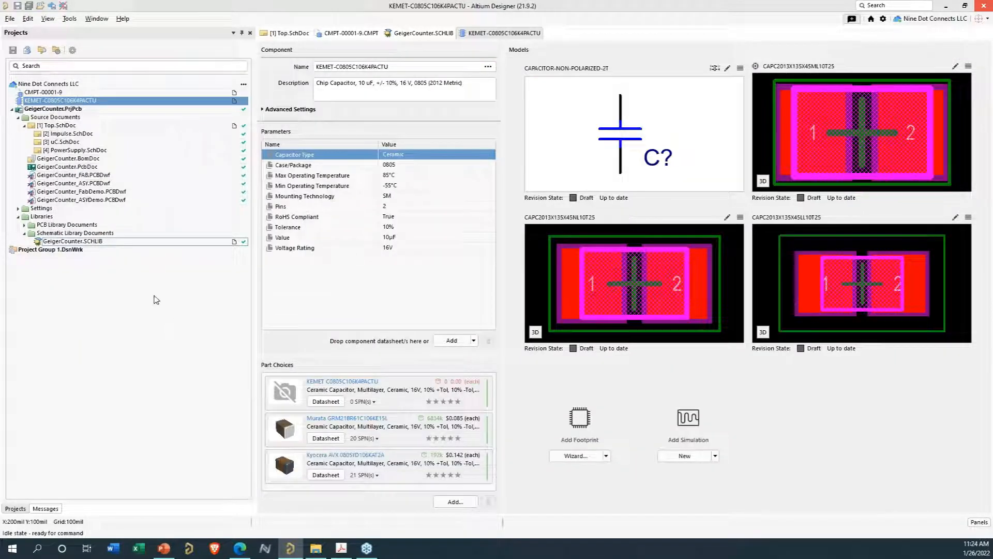
pyautogui.click(151, 293)
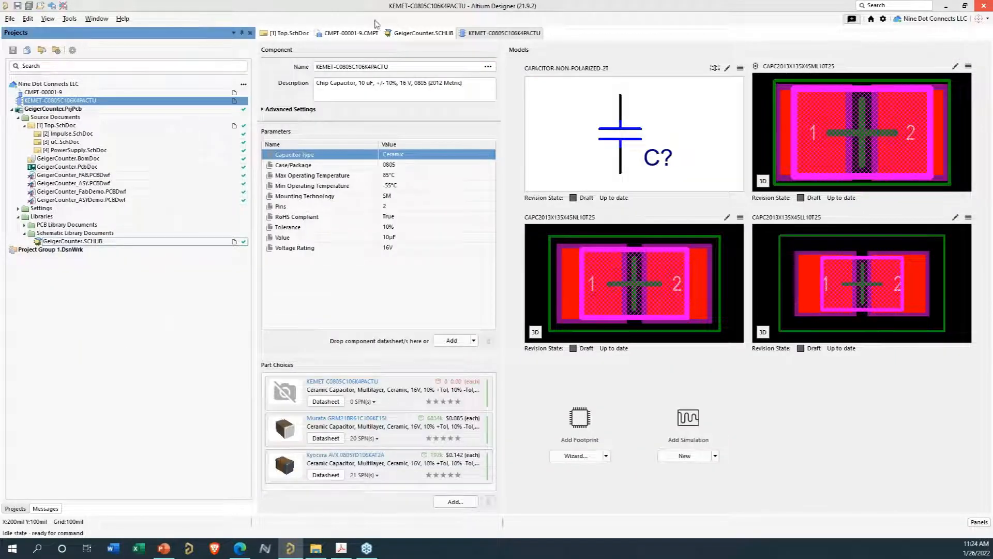
# - Return to GeigerCounter.SCHLIB and add a new component with the default design item ID
pyautogui.click(419, 33)
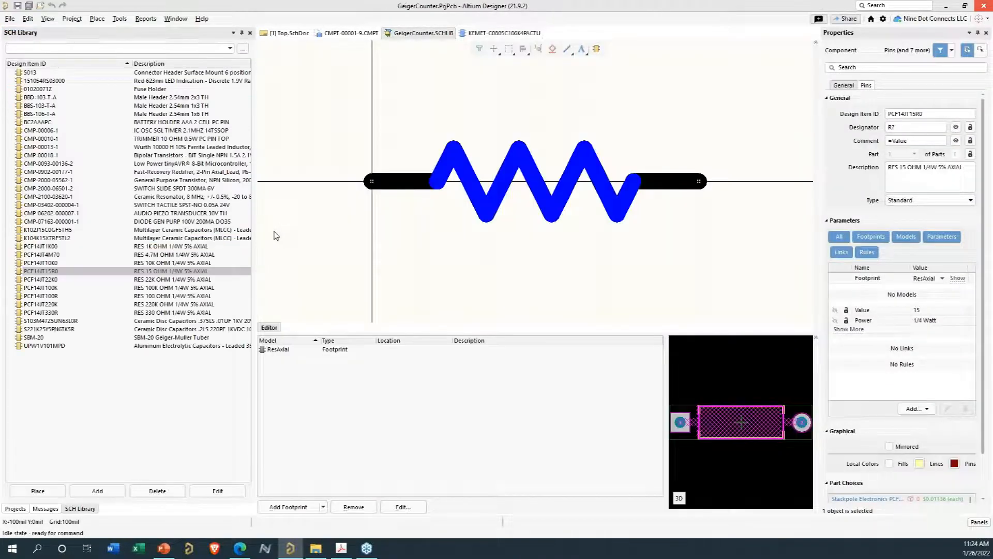
pyautogui.click(76, 430)
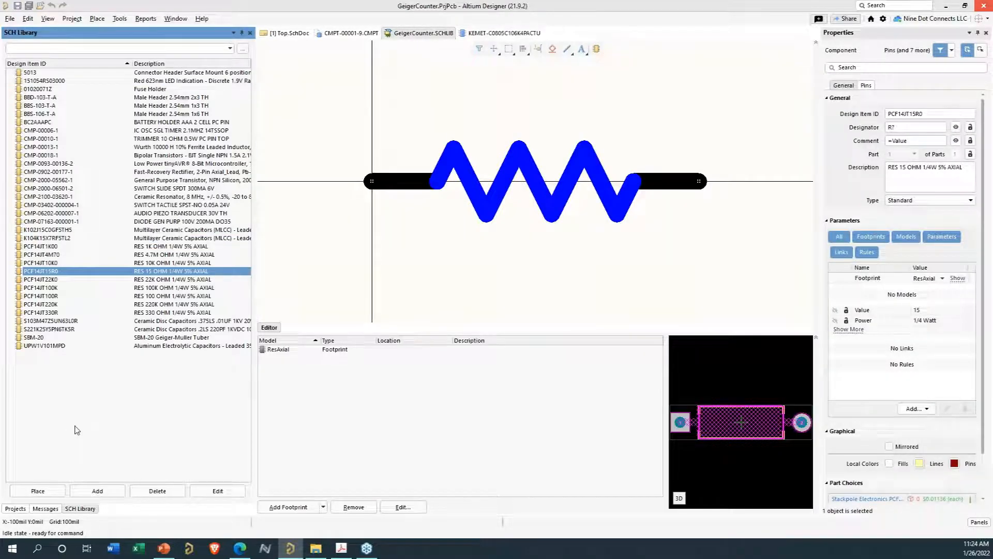
pyautogui.click(85, 491)
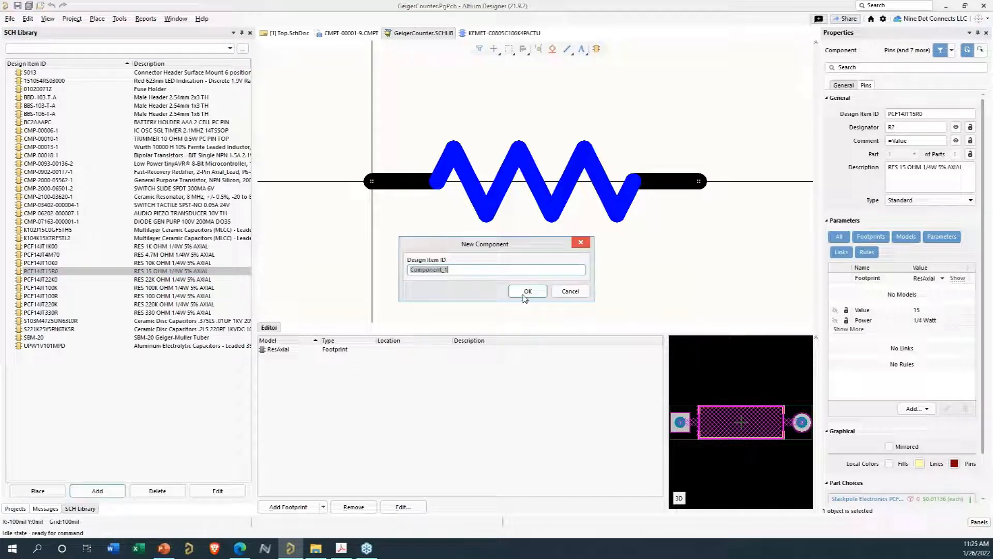
pyautogui.click(524, 296)
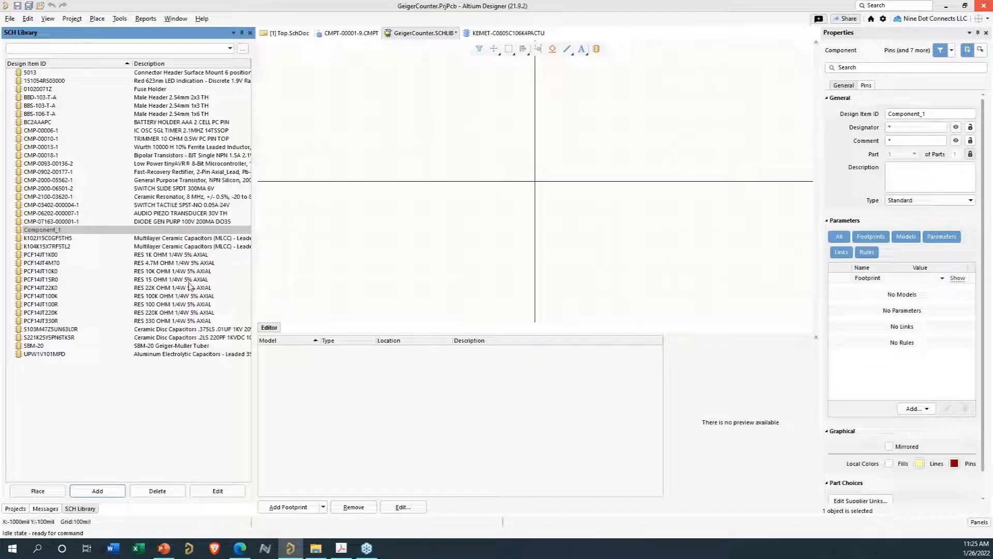
# - Copy the resistor symbol graphics from PCF14IT1K00 and paste them into the new component at the origin
pyautogui.click(187, 255)
pyautogui.moveTo(339, 110); pyautogui.dragTo(803, 305)
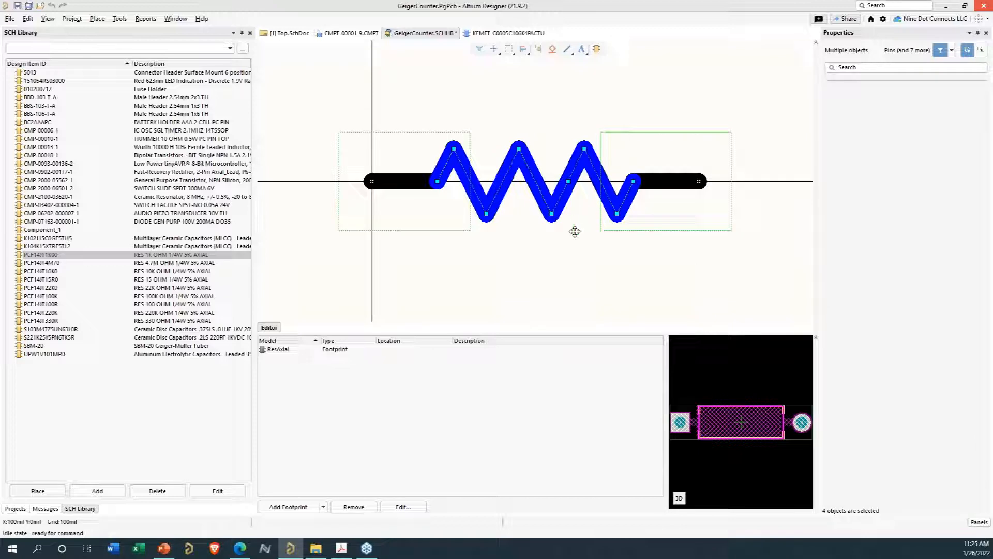
pyautogui.click(137, 231)
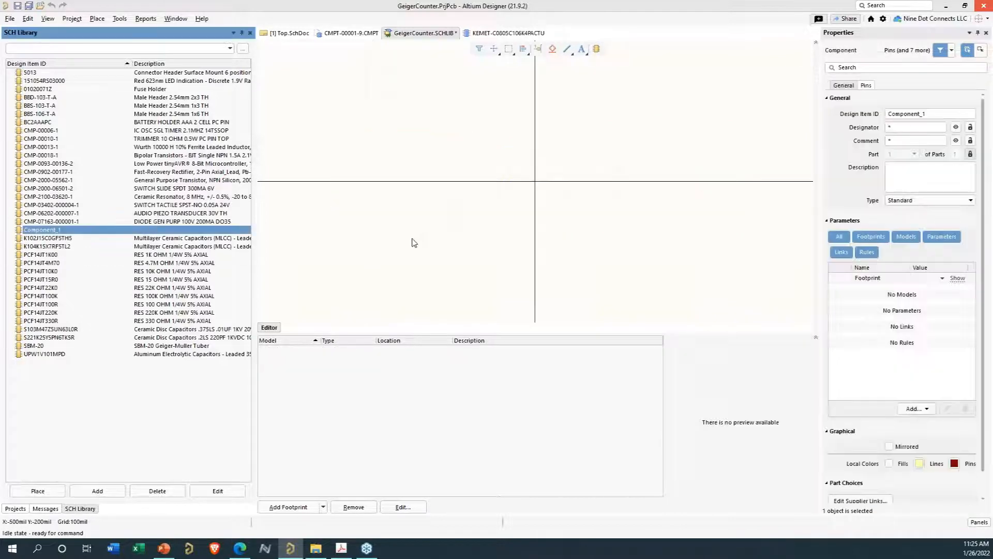
pyautogui.hotkey('ctrl', 'v')
pyautogui.click(534, 186)
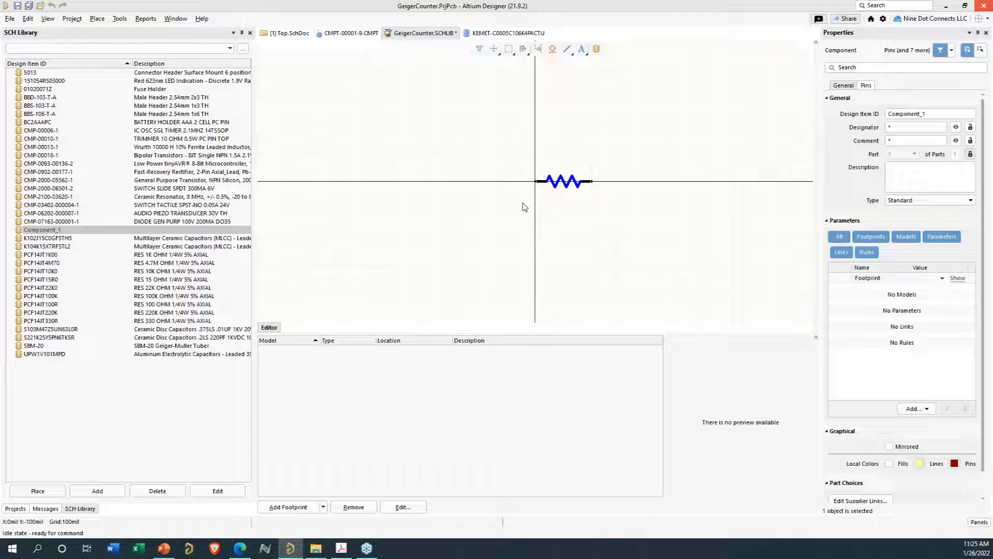
# - Browse the server's symbol models sorted by description and select the RES-2T symbol
pyautogui.click(526, 476)
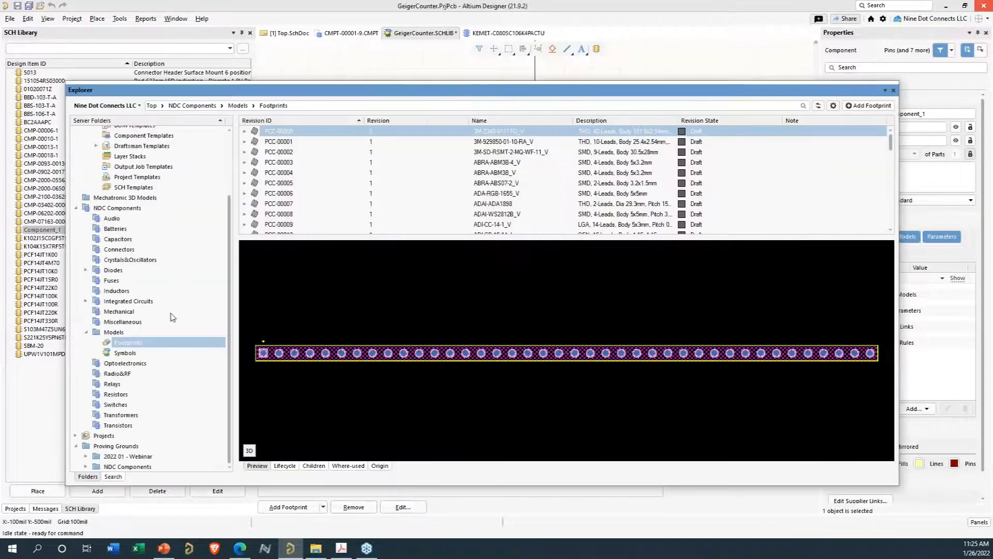
pyautogui.click(124, 352)
pyautogui.scroll(-8, 770, 205)
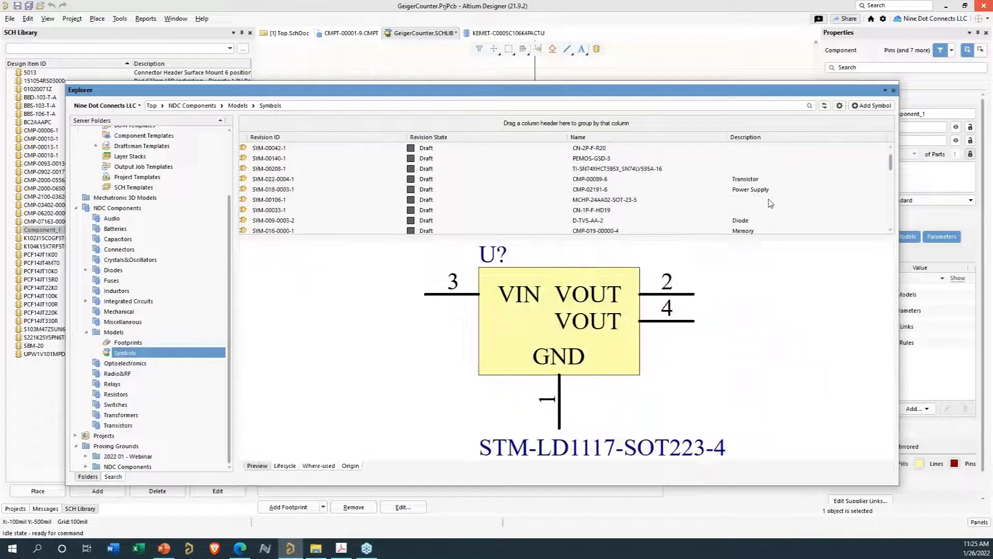
pyautogui.scroll(-8, 770, 205)
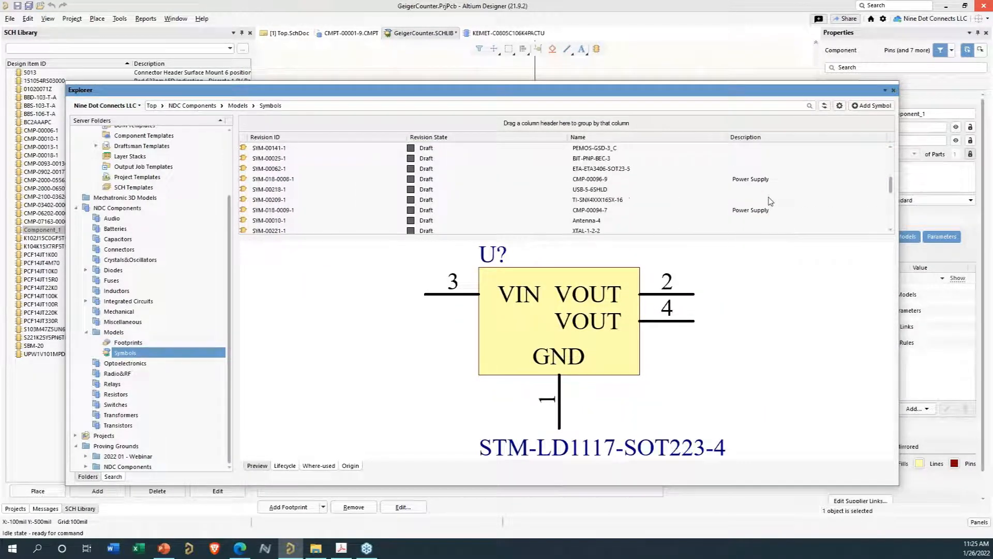
pyautogui.scroll(-4, 770, 200)
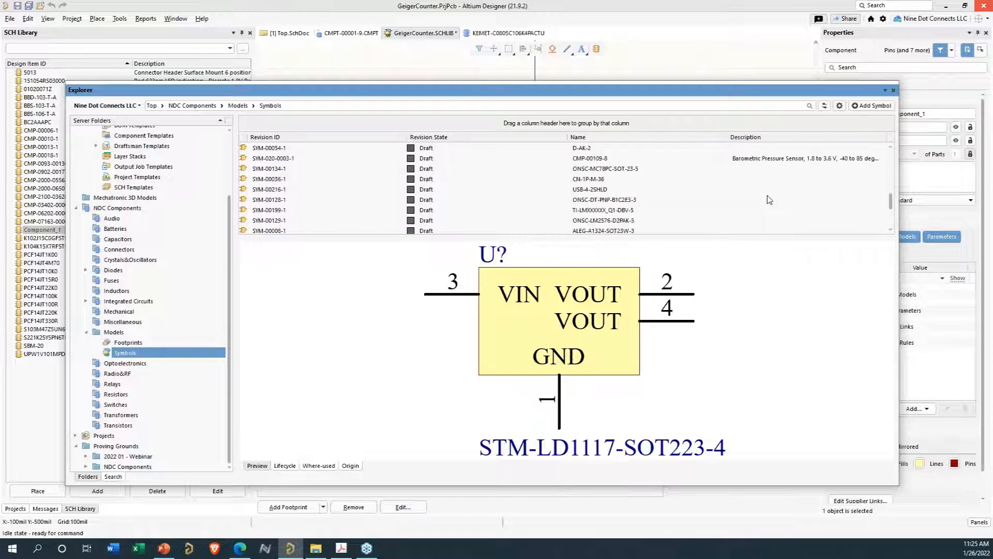
pyautogui.click(753, 138)
pyautogui.scroll(6, 805, 199)
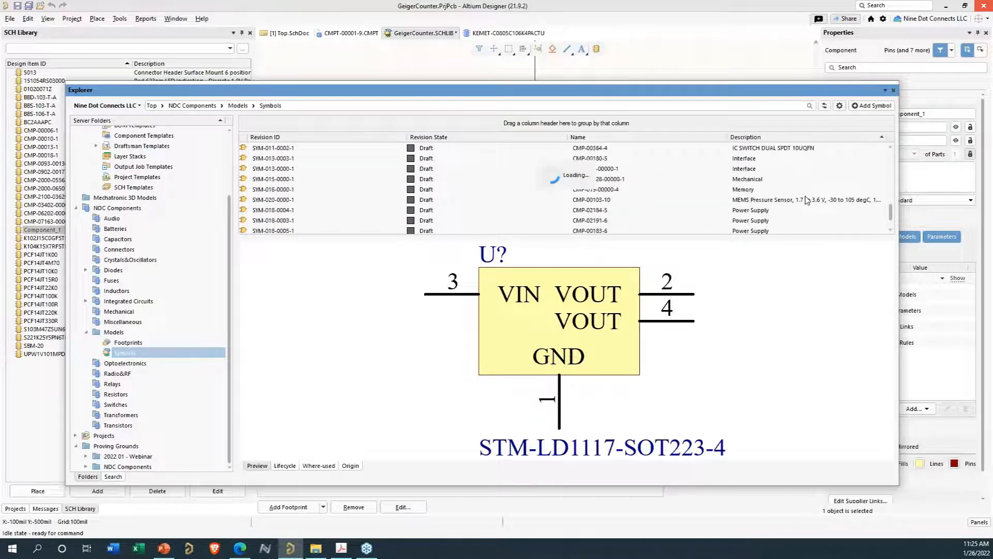
pyautogui.scroll(-5, 806, 198)
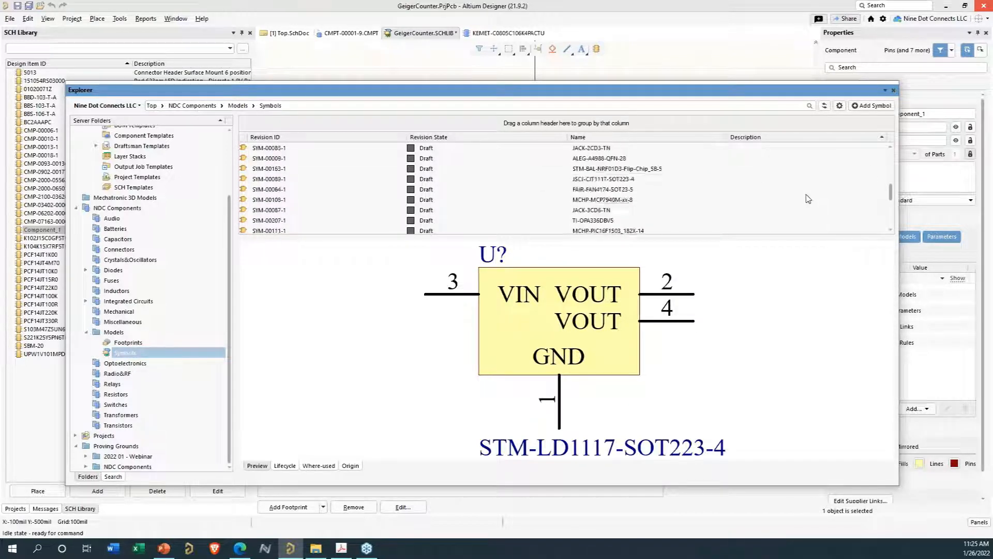
pyautogui.scroll(-6, 787, 191)
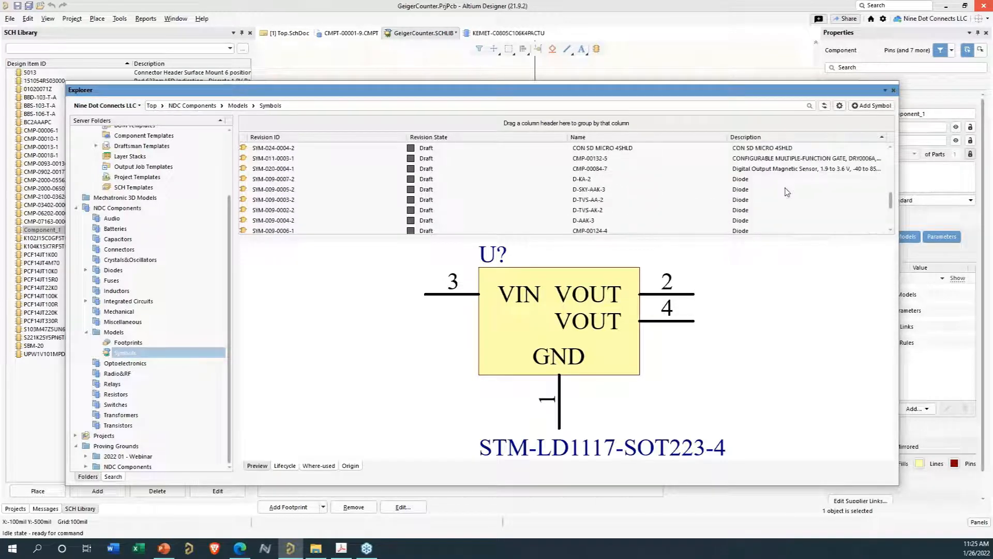
pyautogui.scroll(-6, 787, 191)
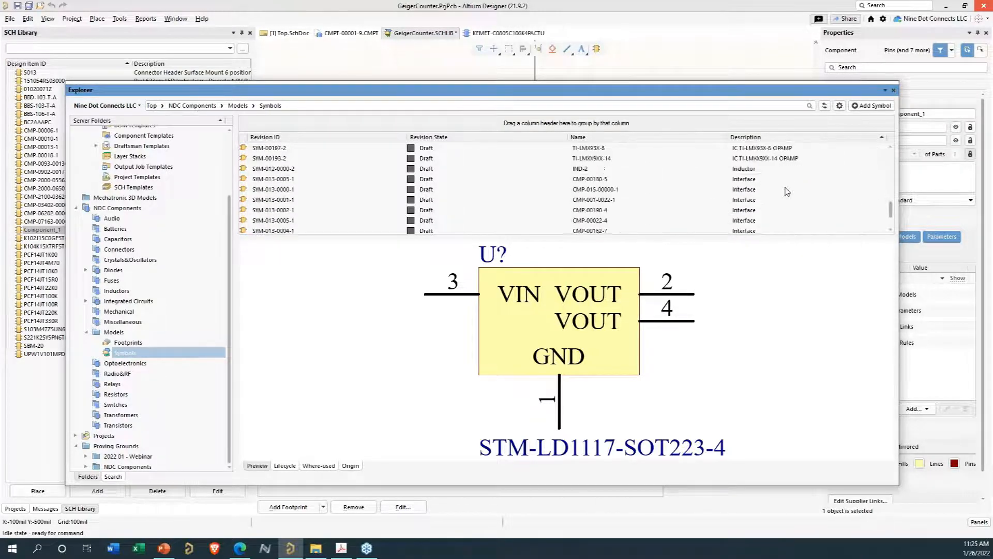
pyautogui.scroll(-5, 787, 192)
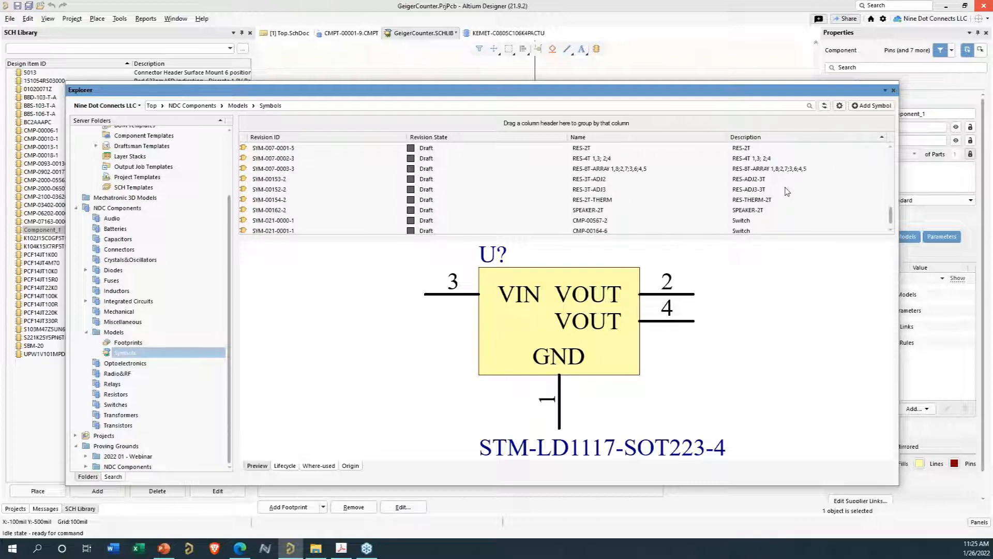
pyautogui.click(745, 148)
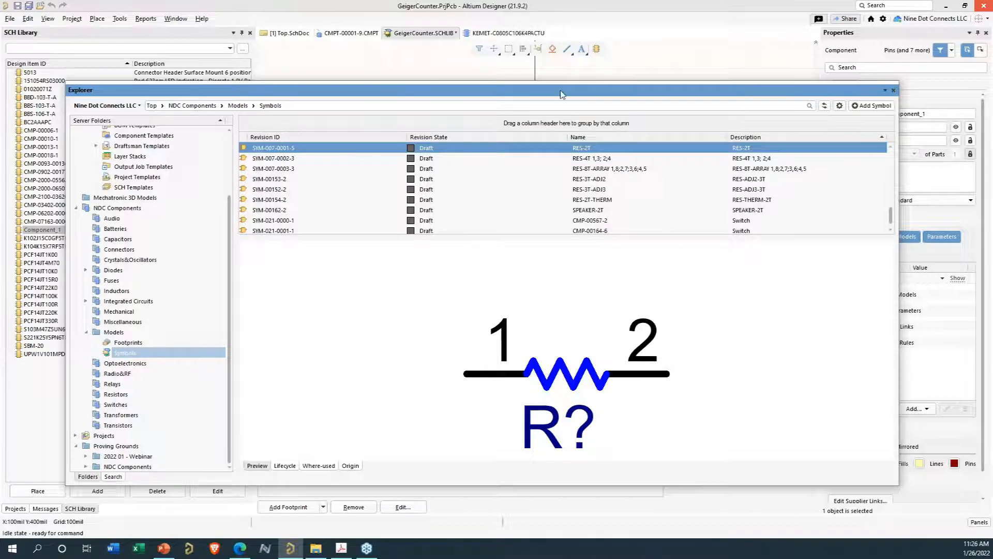
# - Examine the Capacitor - Webinar and Footprint - Webinar folders under Proving Grounds > 2022 01 - Webinar
pyautogui.moveTo(561, 93); pyautogui.dragTo(578, 49)
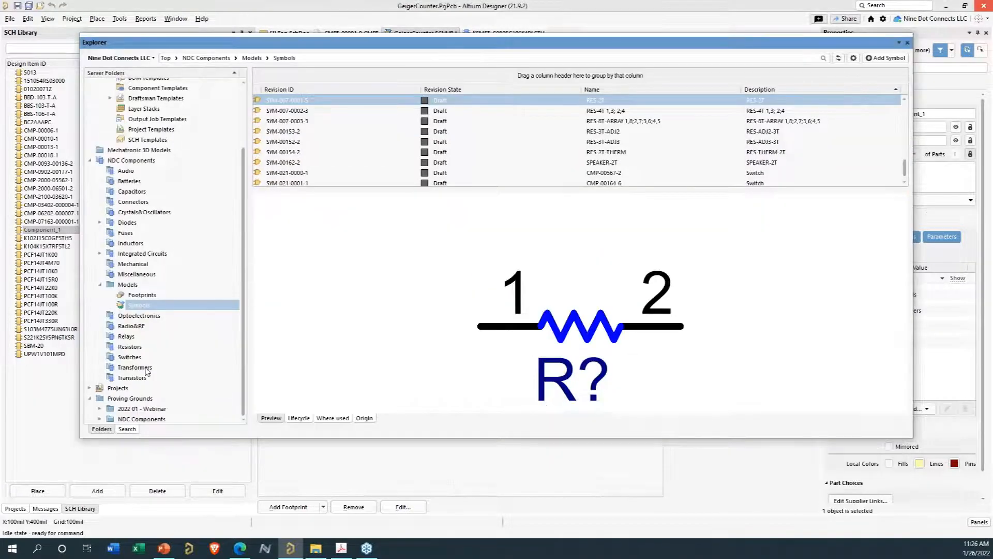
pyautogui.click(99, 410)
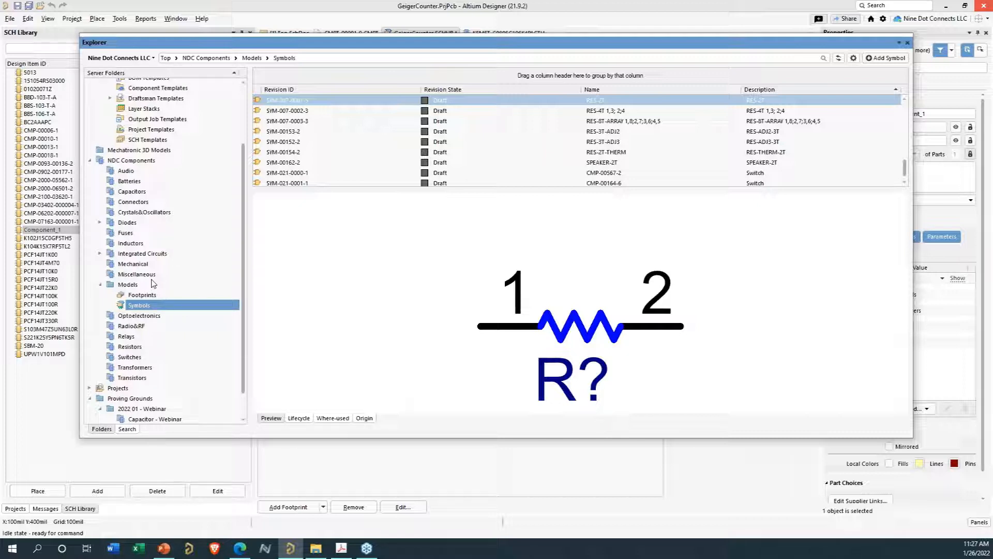
pyautogui.scroll(-1, 154, 326)
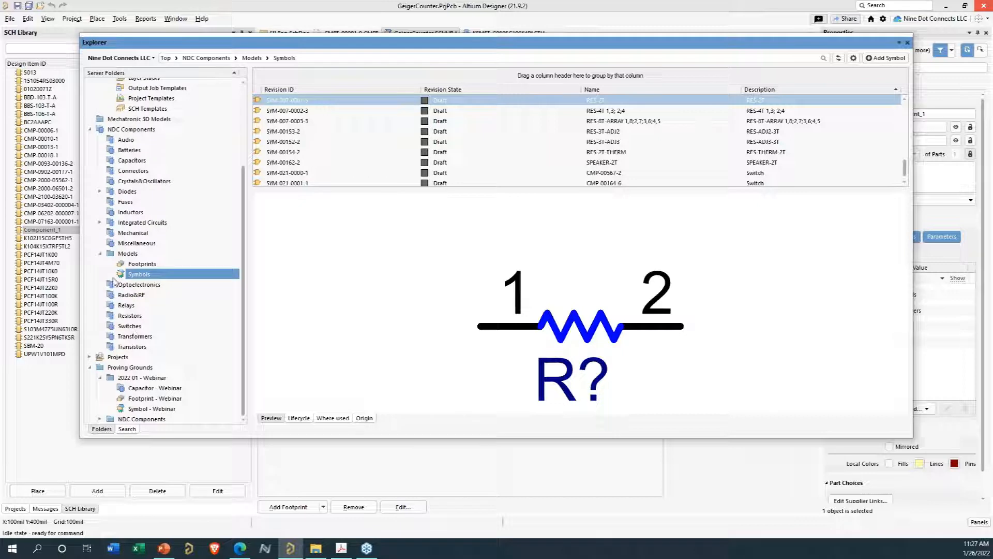
pyautogui.click(144, 379)
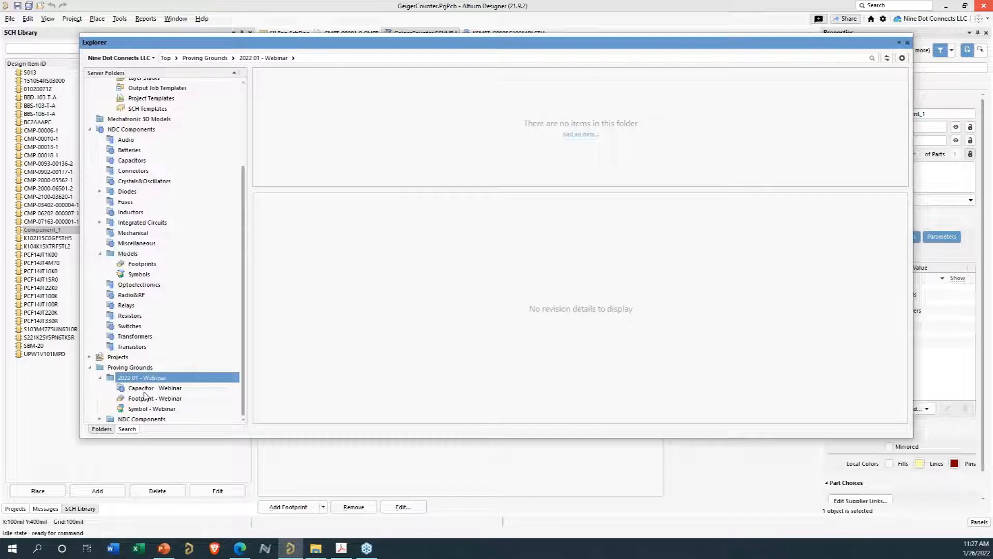
pyautogui.click(145, 391)
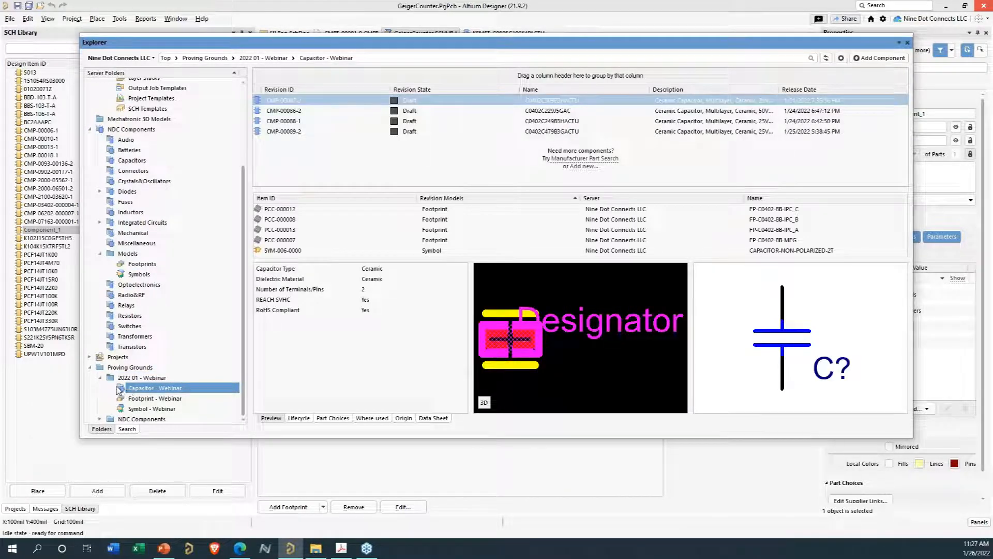
pyautogui.click(132, 401)
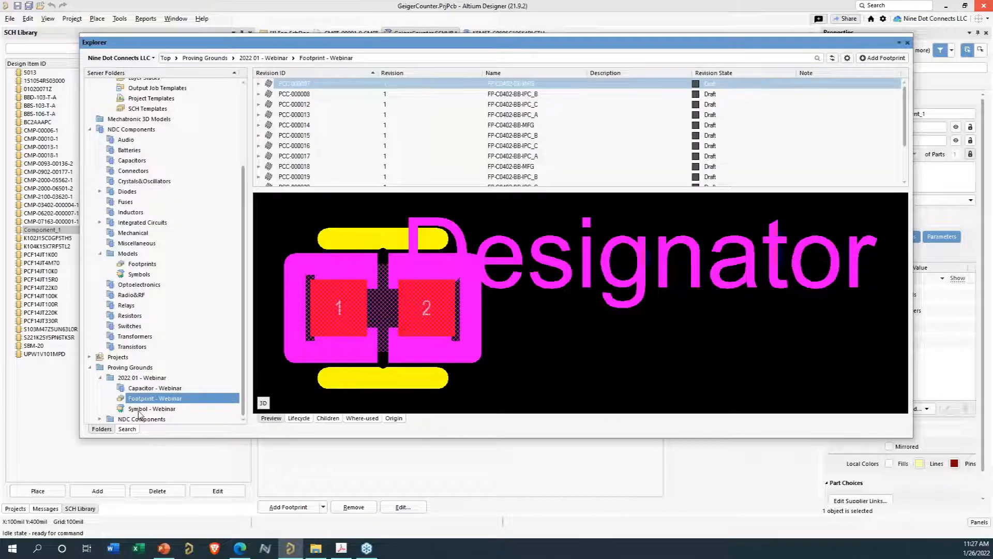
# - Open the Symbol - Webinar folder and preview each of its symbol revisions
pyautogui.click(138, 410)
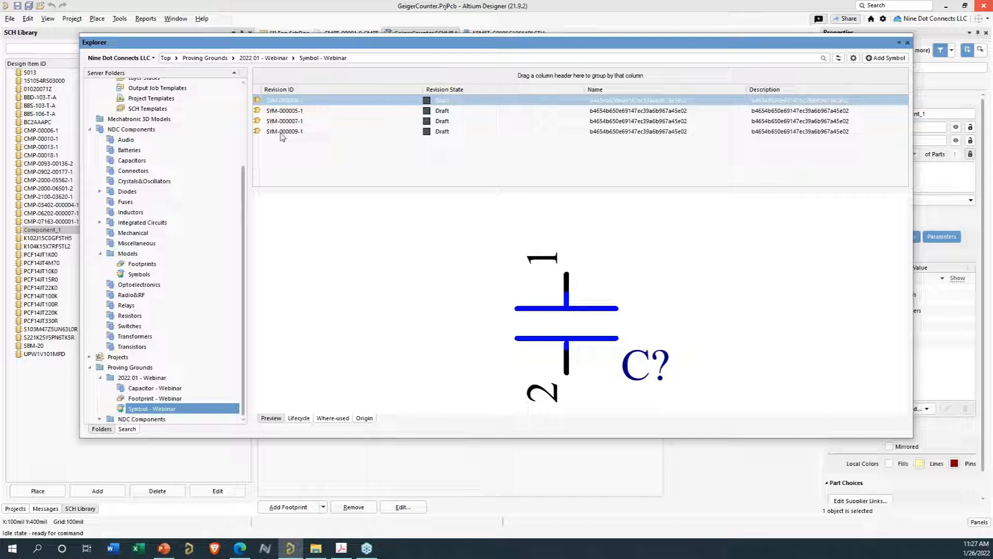
pyautogui.click(277, 111)
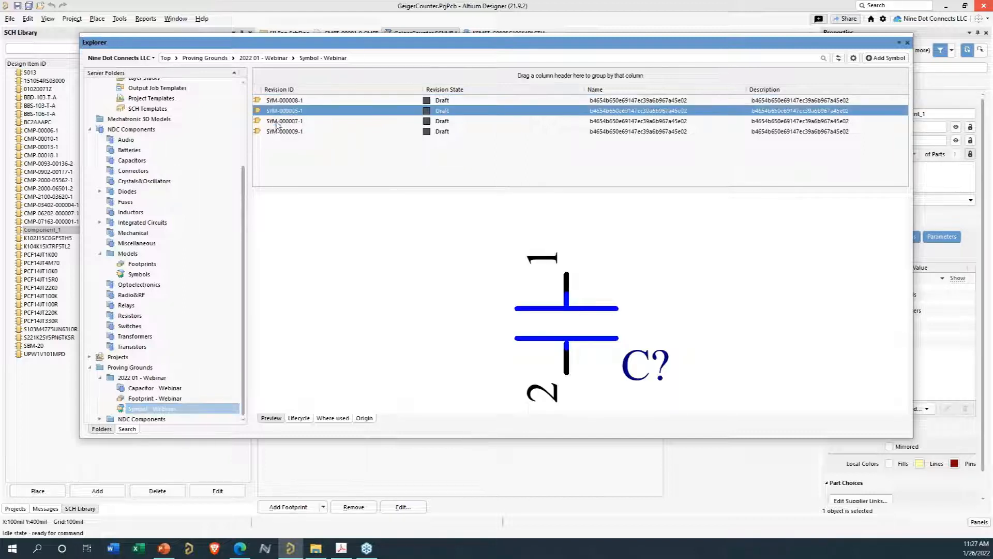
pyautogui.click(277, 121)
pyautogui.click(277, 132)
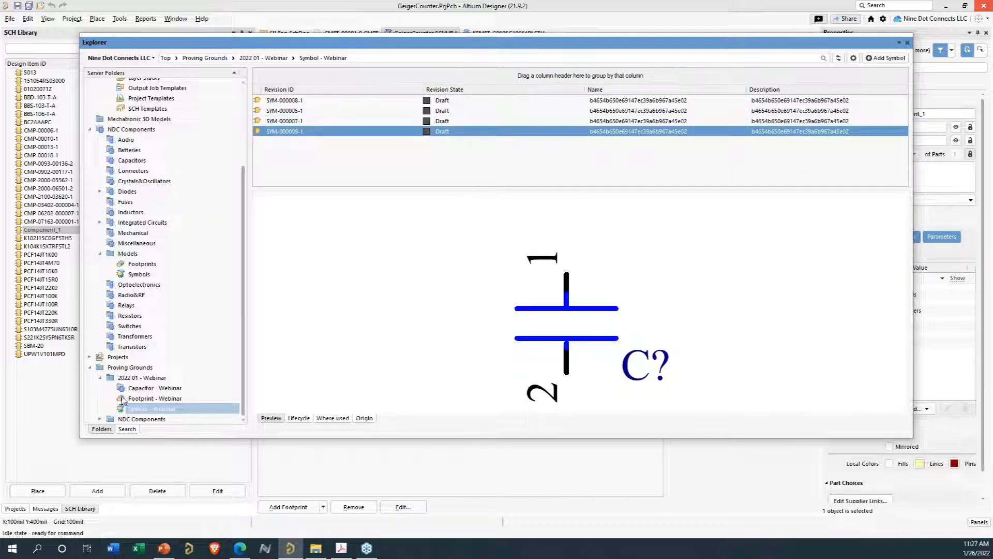
# - Examine the footprint revisions in the Footprint - Webinar folder, selecting all of them to compare previews
pyautogui.click(145, 399)
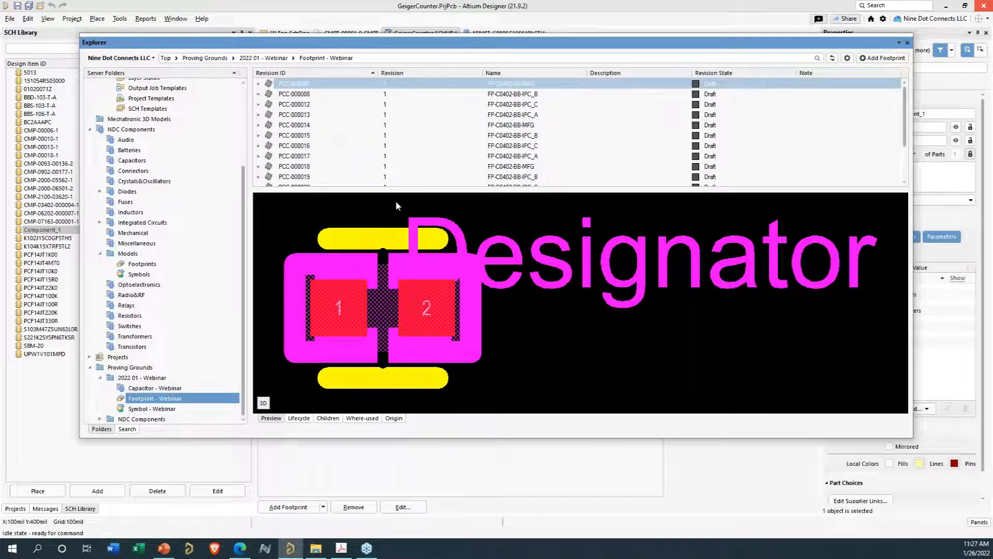
pyautogui.hotkey('ctrl', 'a')
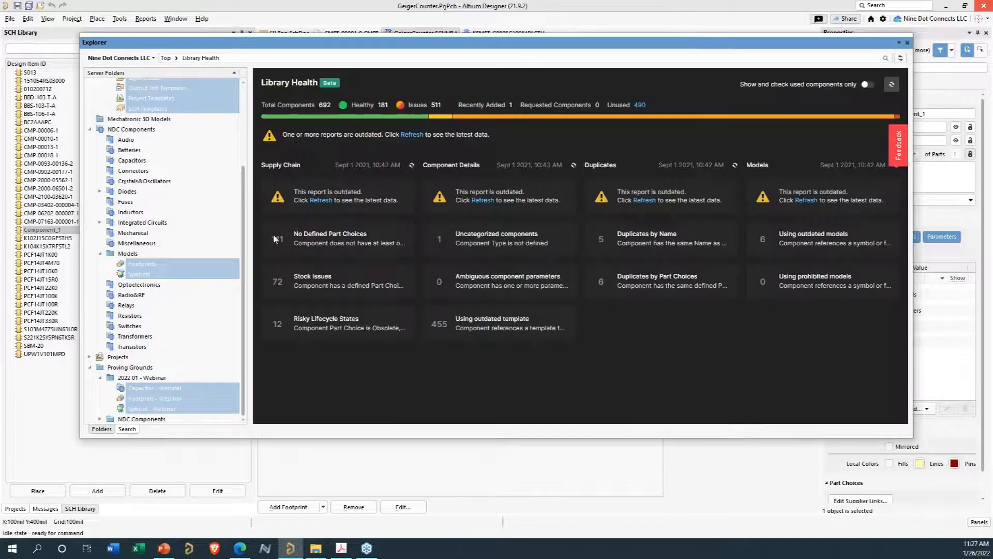
pyautogui.click(169, 388)
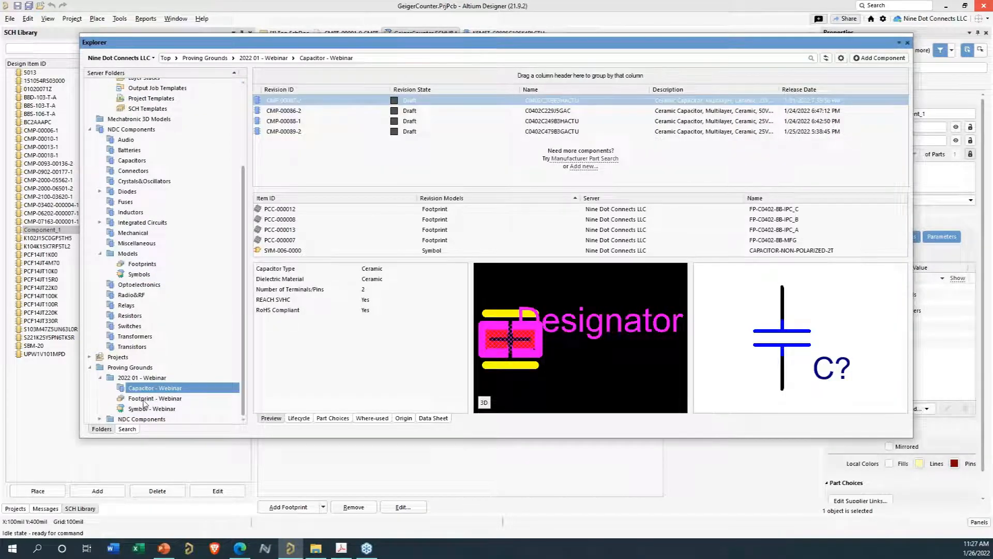
pyautogui.click(147, 398)
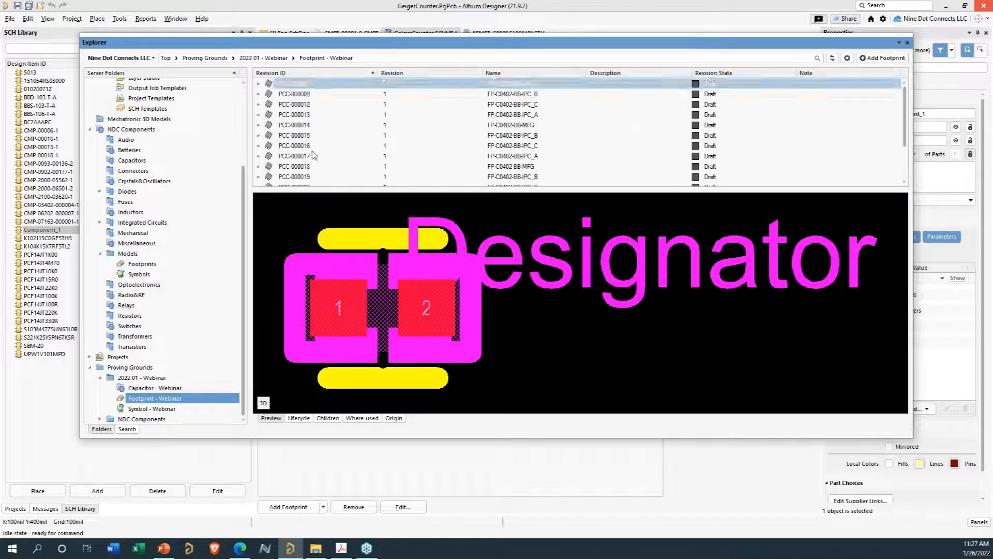
pyautogui.hotkey('ctrl', 'a')
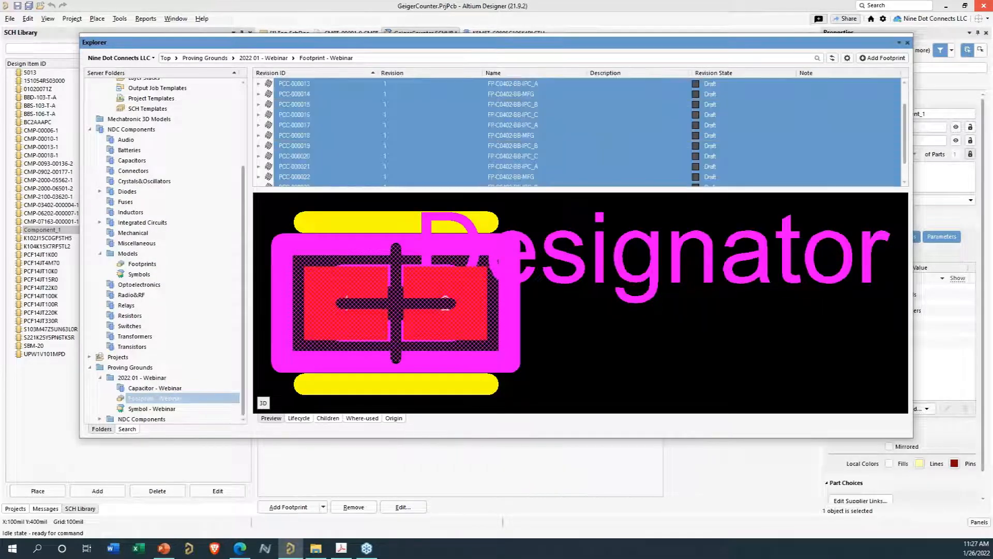
pyautogui.rightClick(305, 147)
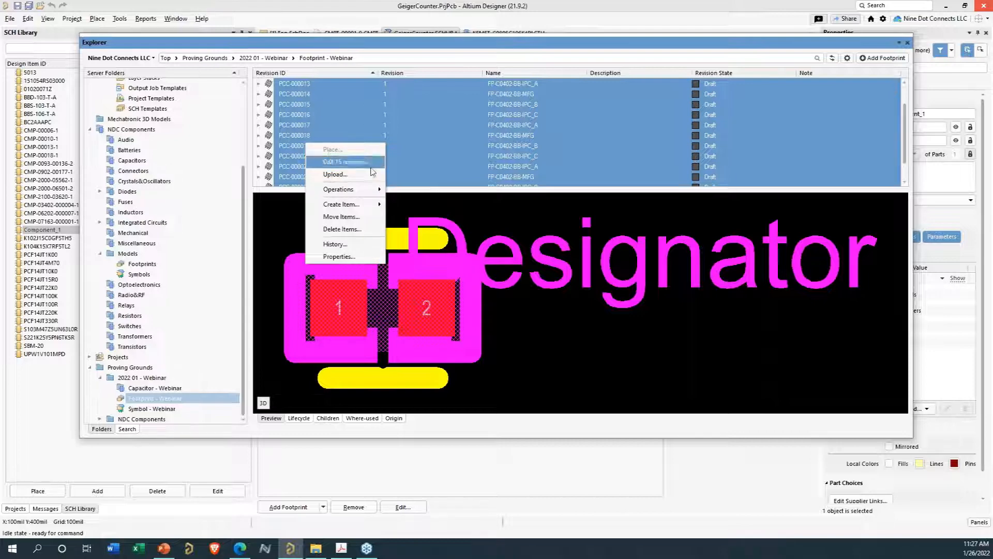
pyautogui.click(839, 168)
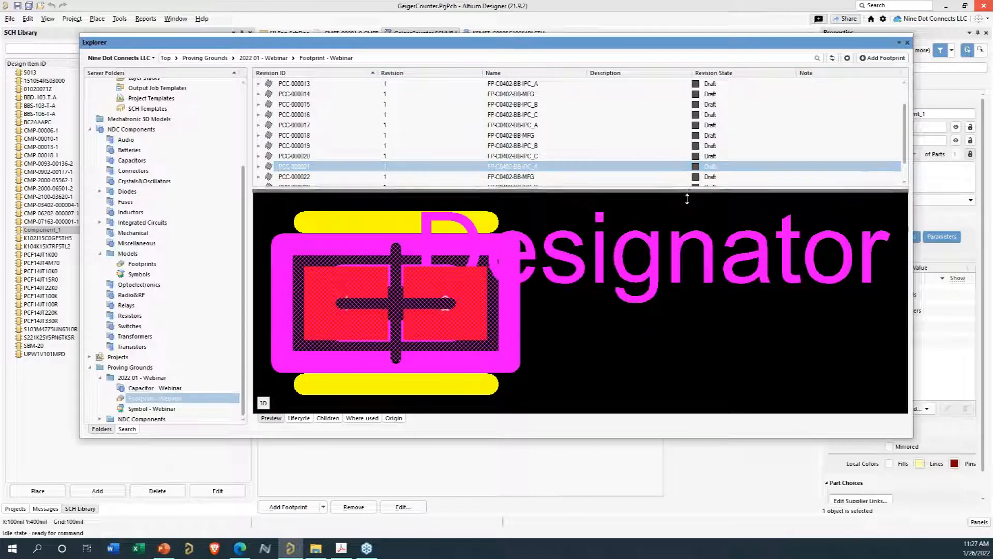
pyautogui.moveTo(696, 283); pyautogui.dragTo(695, 282)
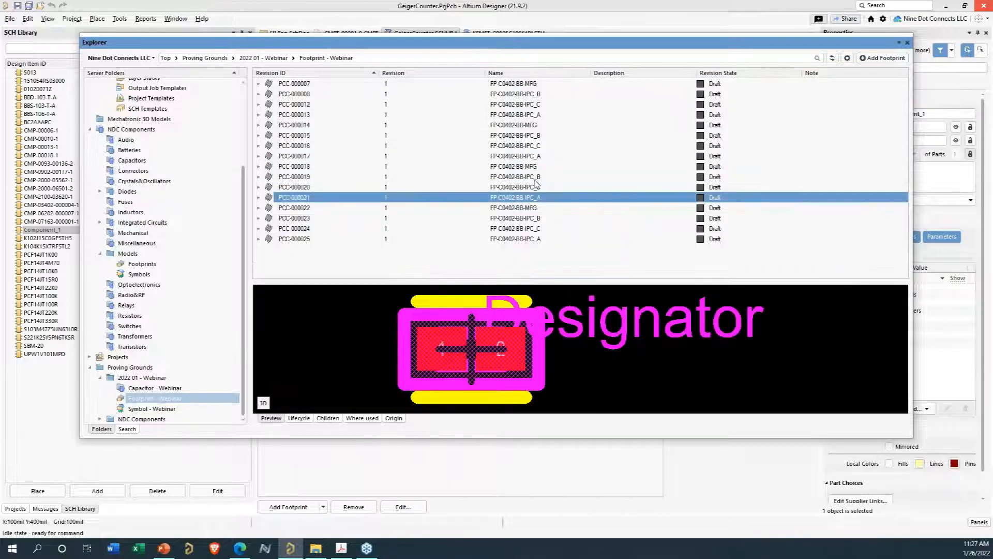
# - Add a new component from the Capacitor - Webinar folder
pyautogui.click(155, 388)
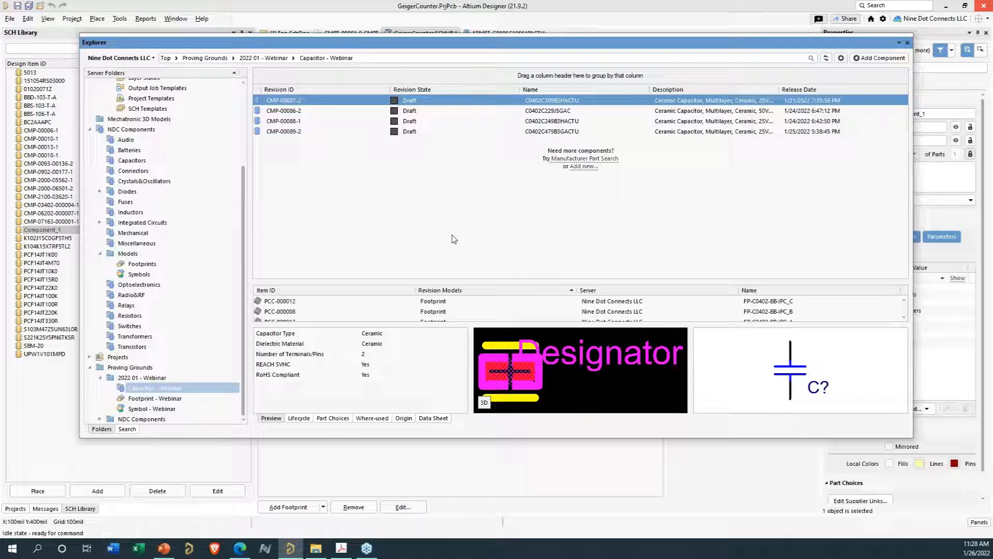
pyautogui.click(874, 59)
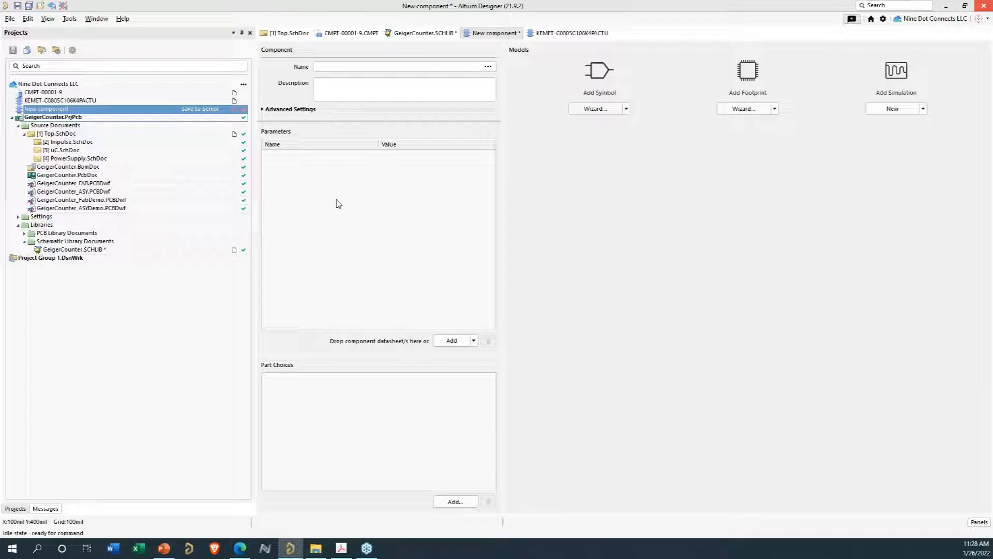
# - Review the clone options for capacitor CMP-00089-2 in the Capacitor - Webinar folder
pyautogui.moveTo(557, 558); pyautogui.dragTo(561, 77)
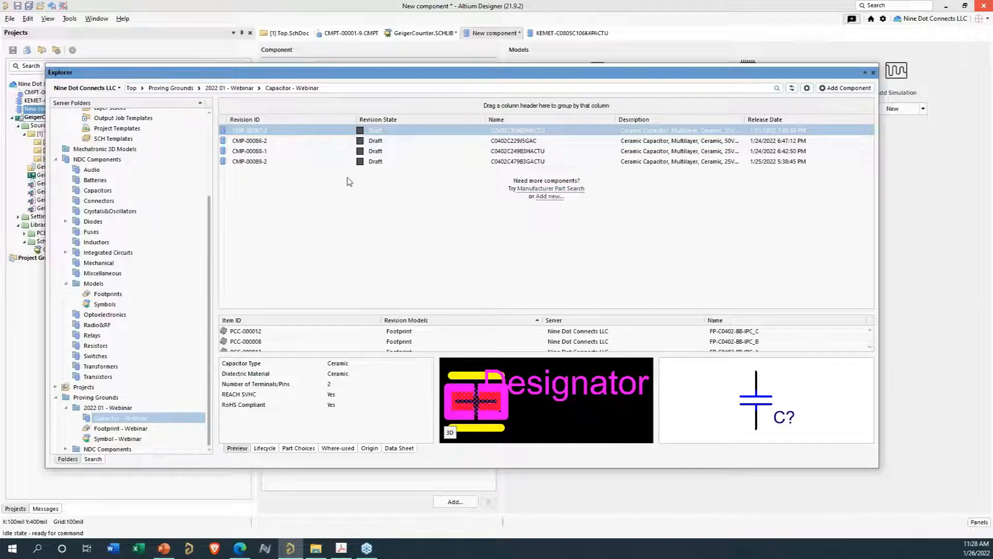
pyautogui.click(260, 165)
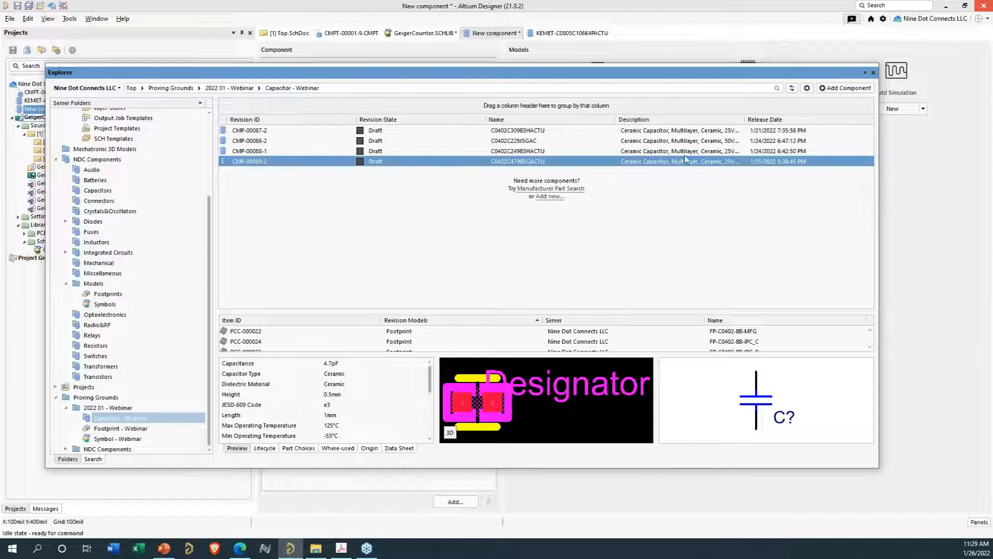
pyautogui.rightClick(246, 164)
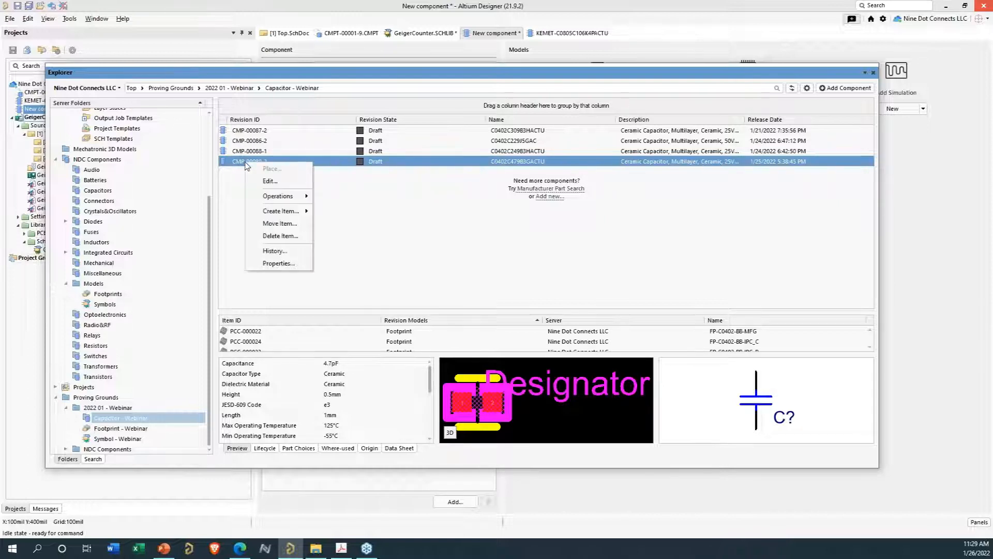
pyautogui.moveTo(282, 197)
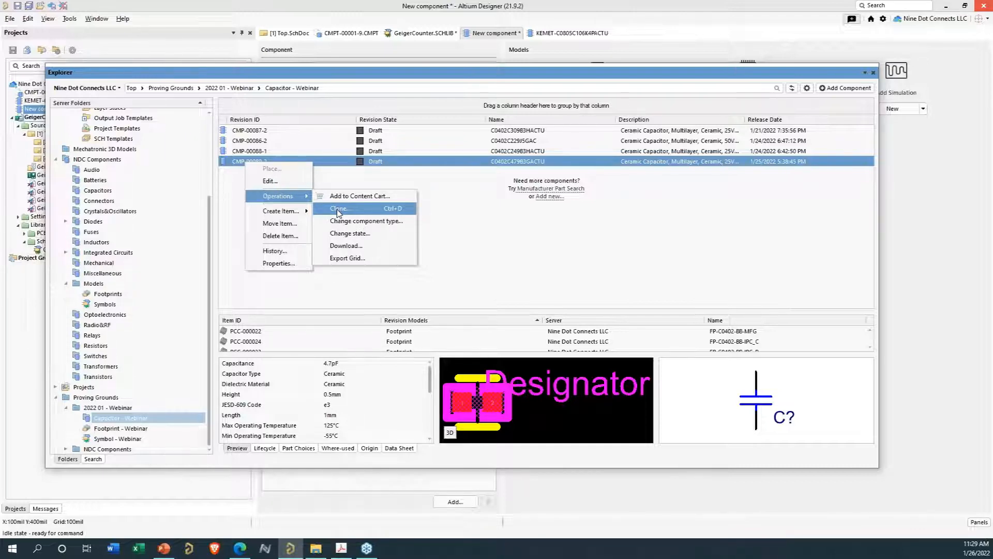
pyautogui.click(534, 256)
# - Examine the KEMET C0G SMD capacitor datasheet's ordering information and capacitance range tables
pyautogui.moveTo(738, 70); pyautogui.dragTo(745, 558)
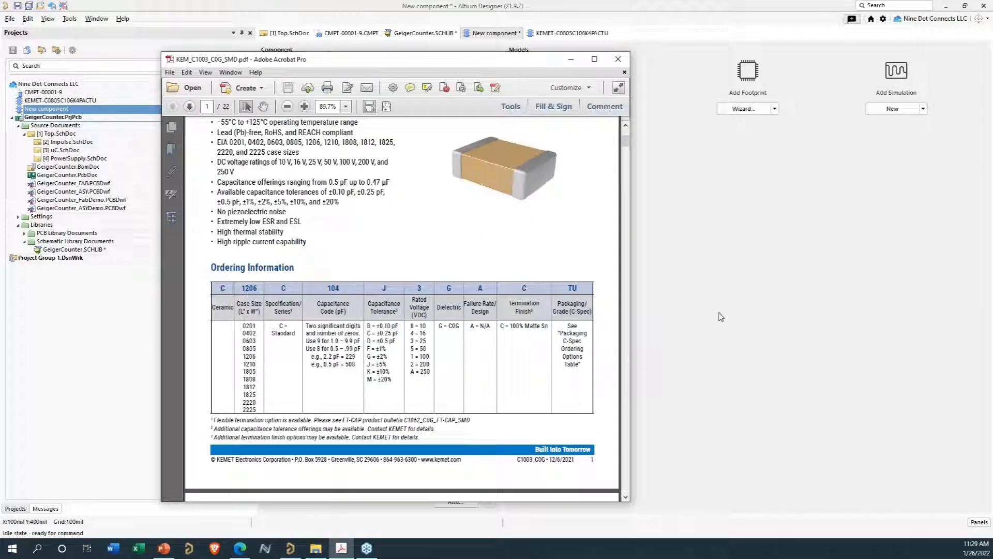
pyautogui.scroll(4, 408, 228)
pyautogui.scroll(-6, 408, 227)
pyautogui.scroll(-8, 412, 231)
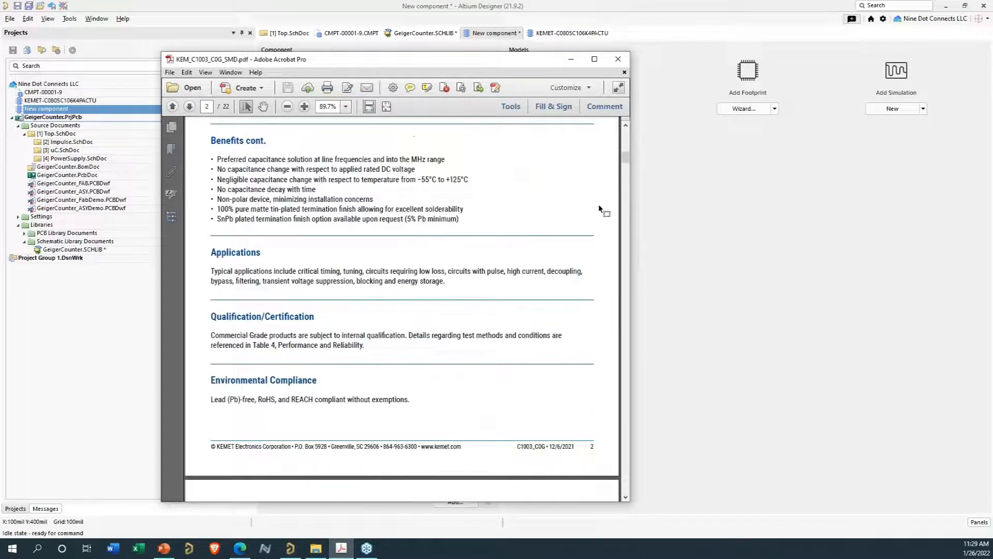
pyautogui.moveTo(627, 159); pyautogui.dragTo(626, 201)
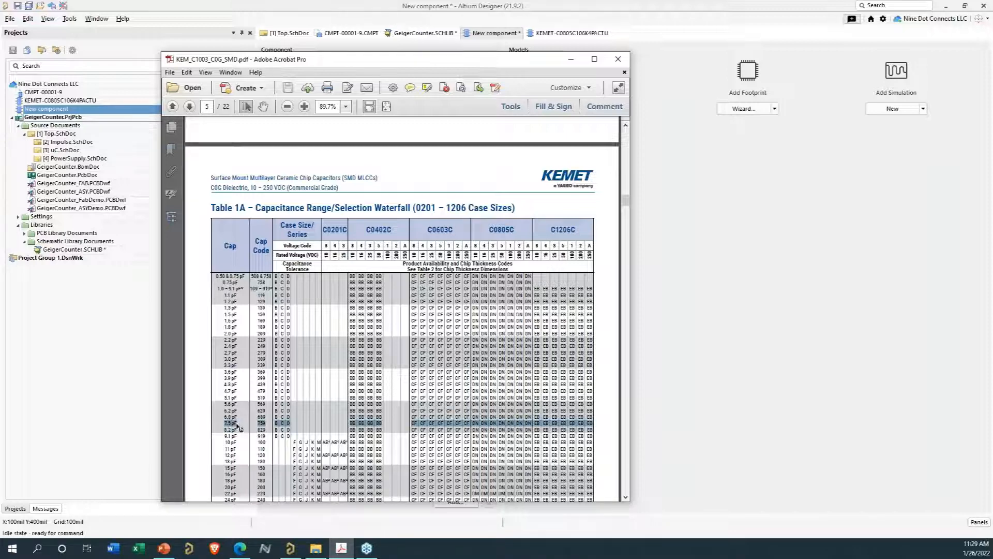
pyautogui.scroll(3, 268, 393)
pyautogui.scroll(9, 268, 393)
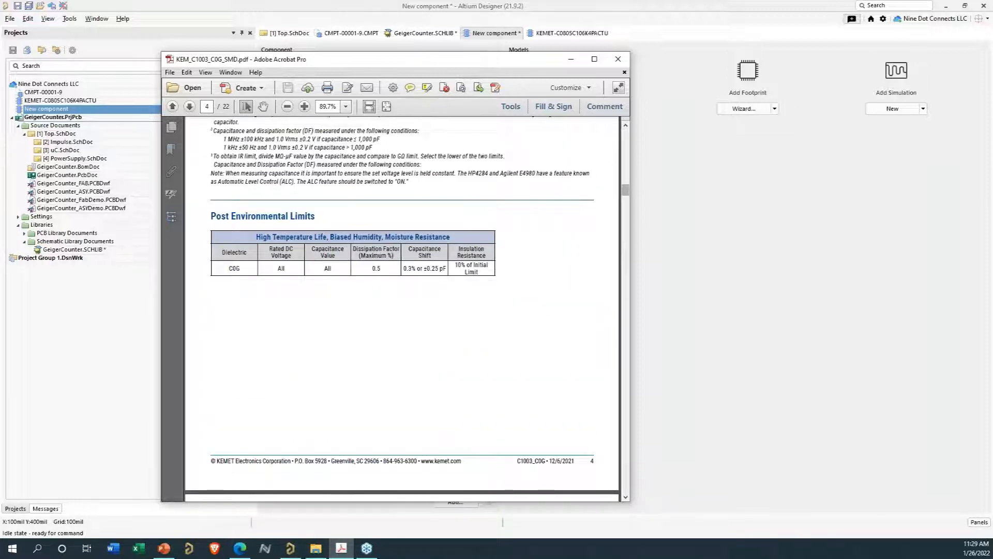
pyautogui.scroll(3, 626, 194)
pyautogui.moveTo(625, 192); pyautogui.dragTo(629, 146)
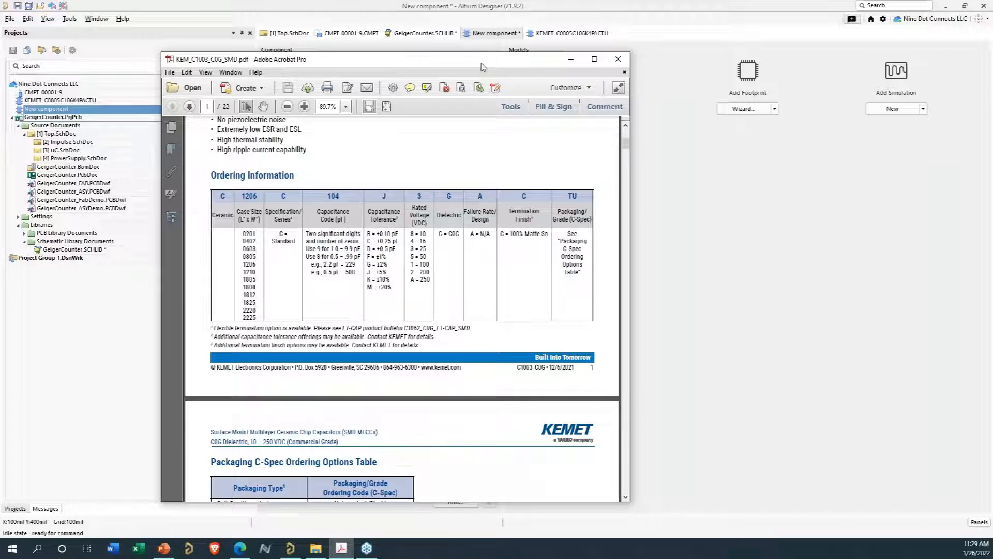
pyautogui.moveTo(481, 62); pyautogui.dragTo(482, 0)
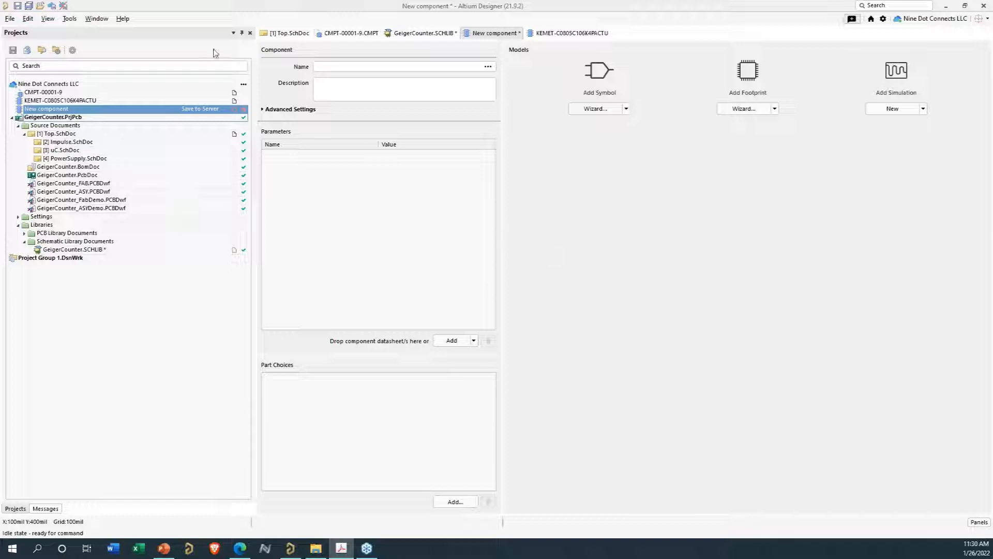
# - Try to set the new component's name to C0402C759B3HACTU from the cloud part suggestions
pyautogui.click(356, 66)
pyautogui.click(357, 66)
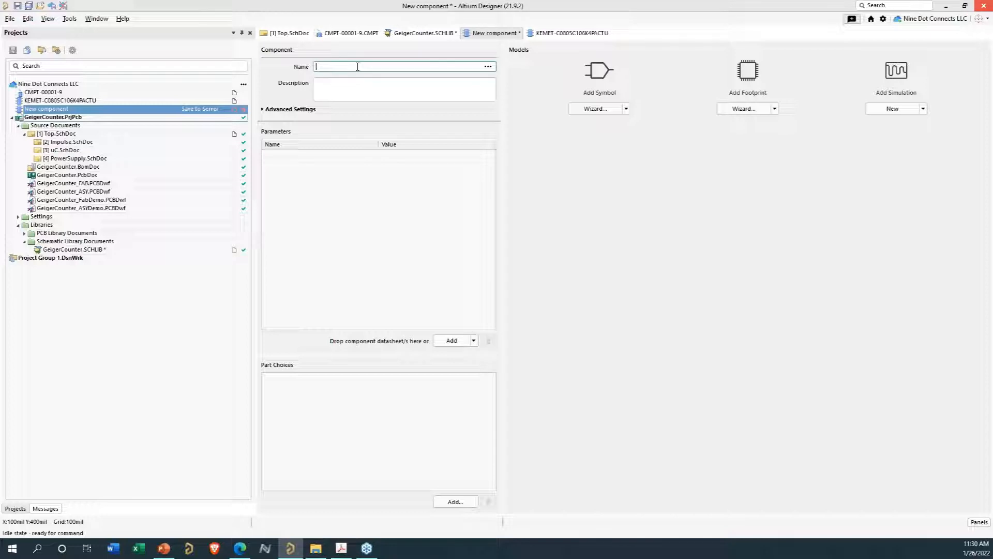
pyautogui.write('c04')
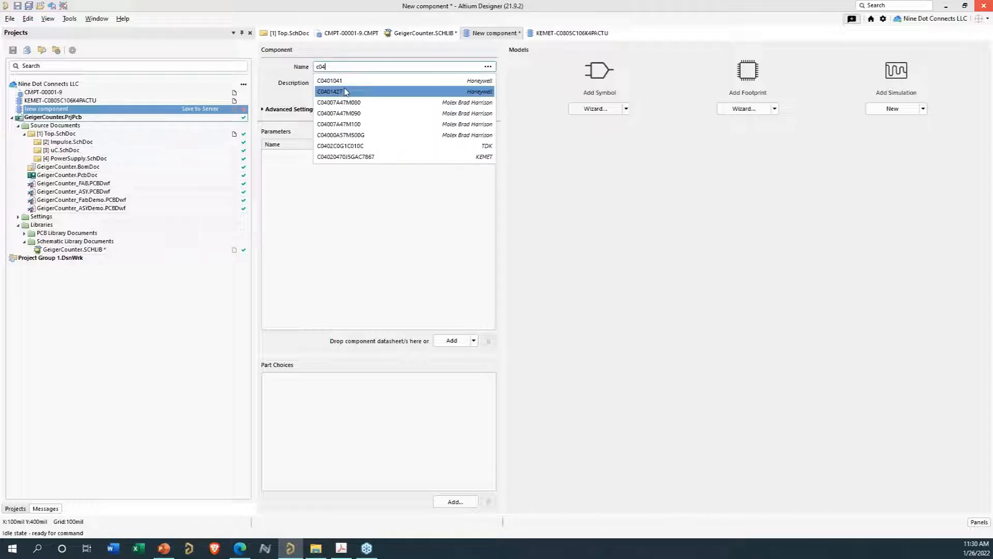
pyautogui.write('02')
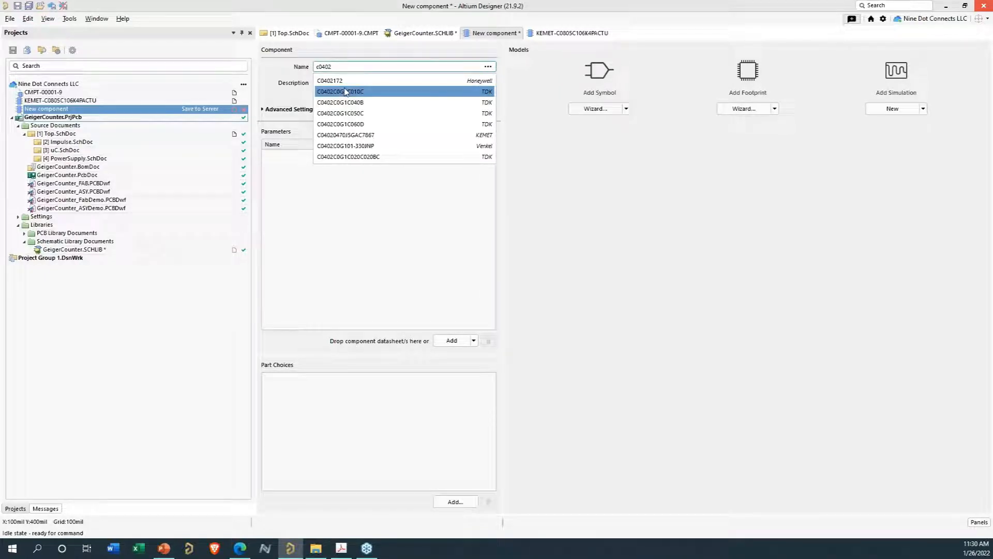
pyautogui.write('C7')
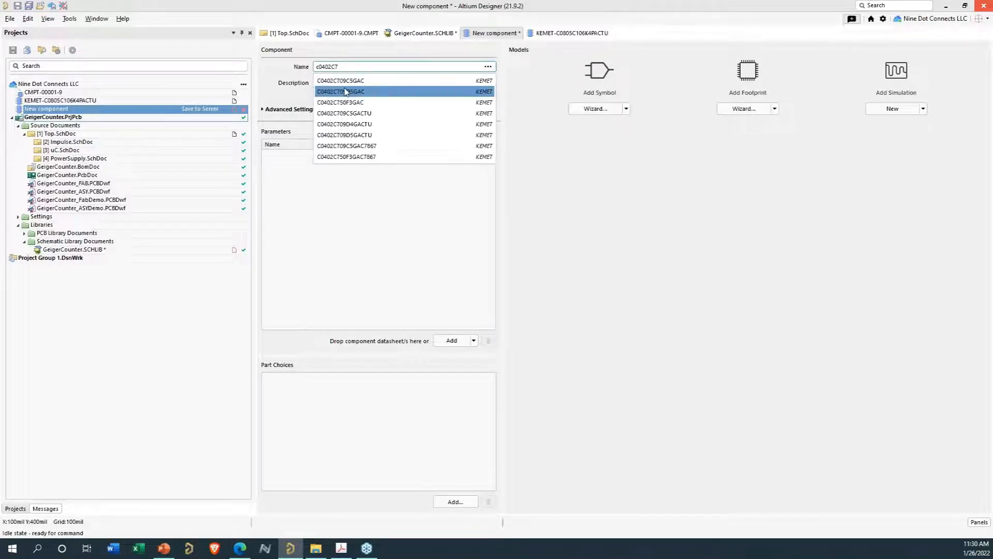
pyautogui.write('5')
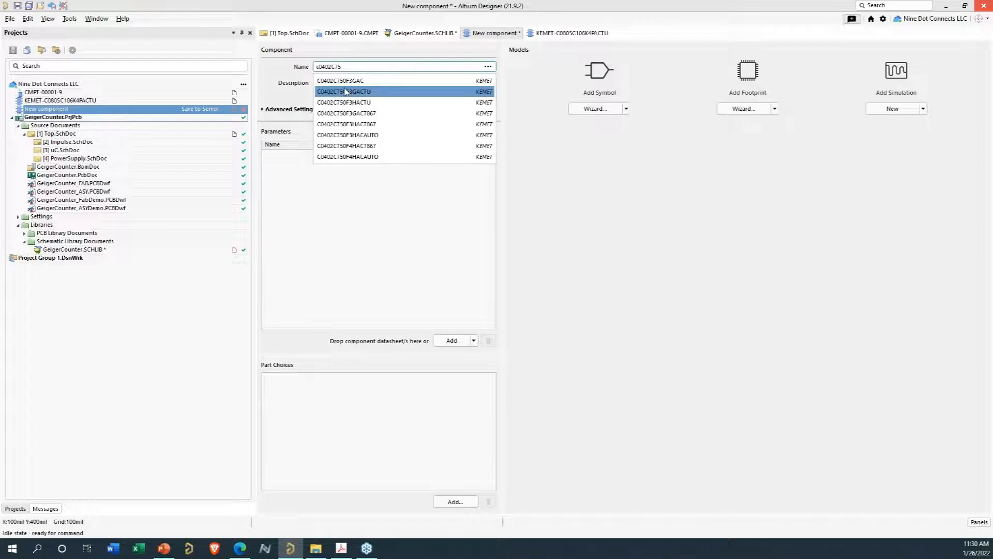
pyautogui.write('9B3HACTU')
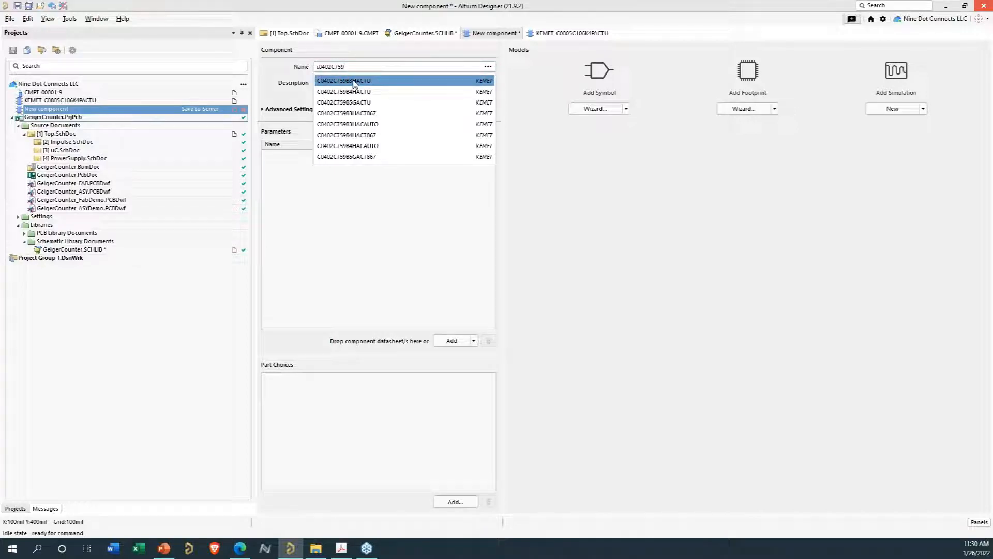
pyautogui.click(355, 81)
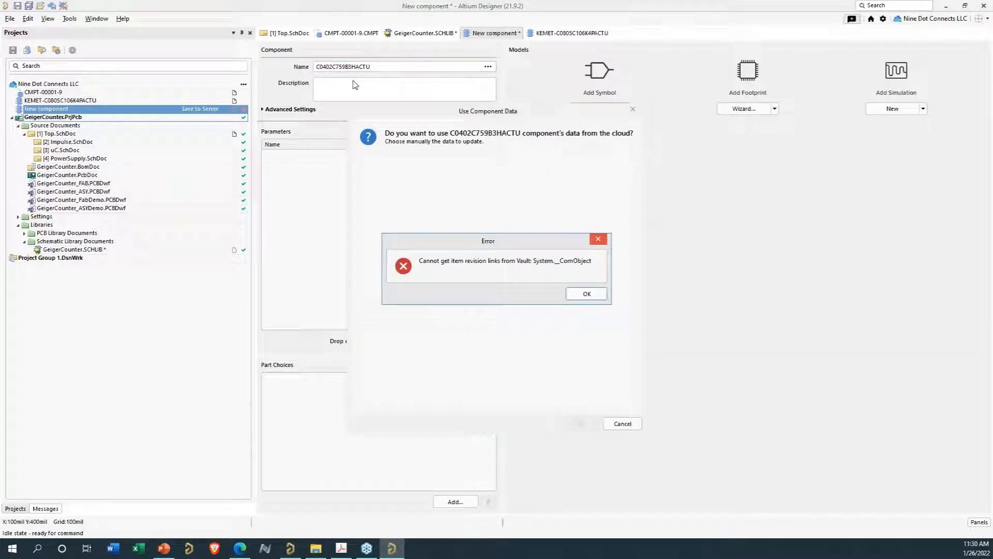
pyautogui.click(584, 294)
# - Re-enter C0402C759 as the component name, pick C0402C759B3HACTU from the cloud suggestions and accept its cloud data
pyautogui.click(385, 66)
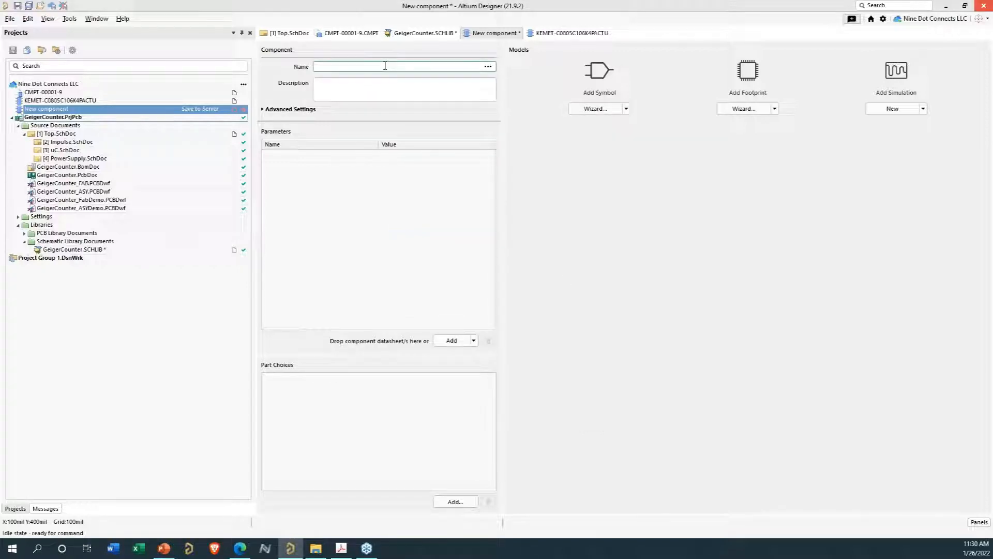
pyautogui.write('c0402')
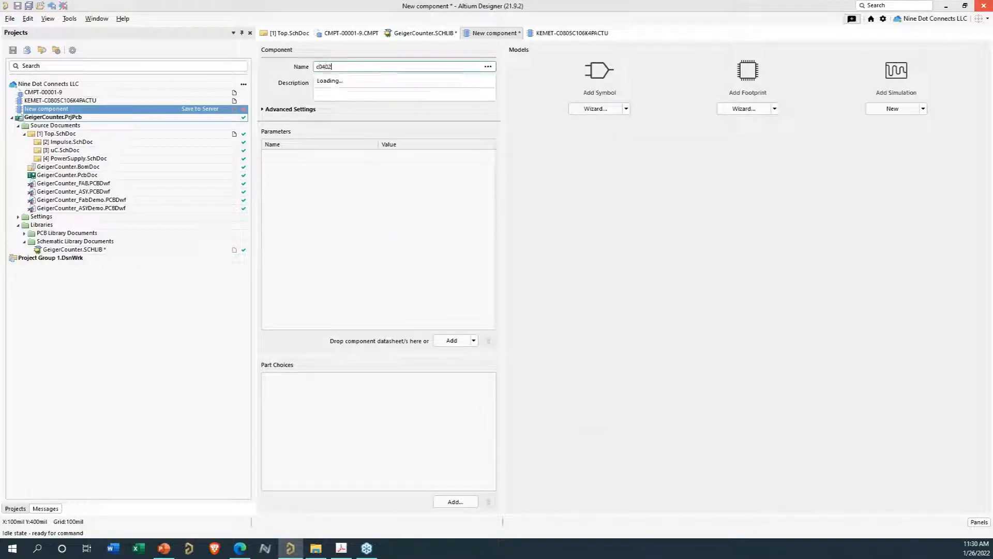
pyautogui.write('C')
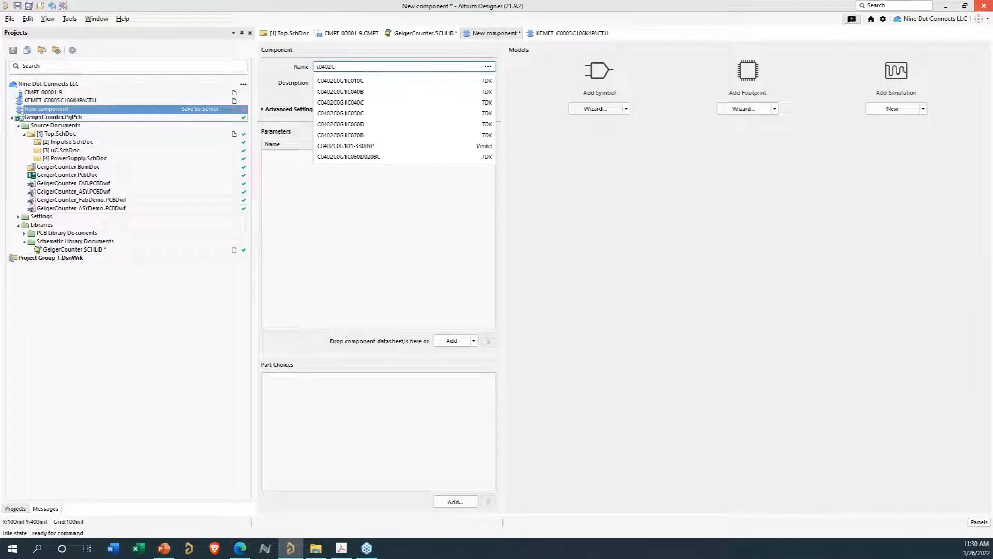
pyautogui.write('05')
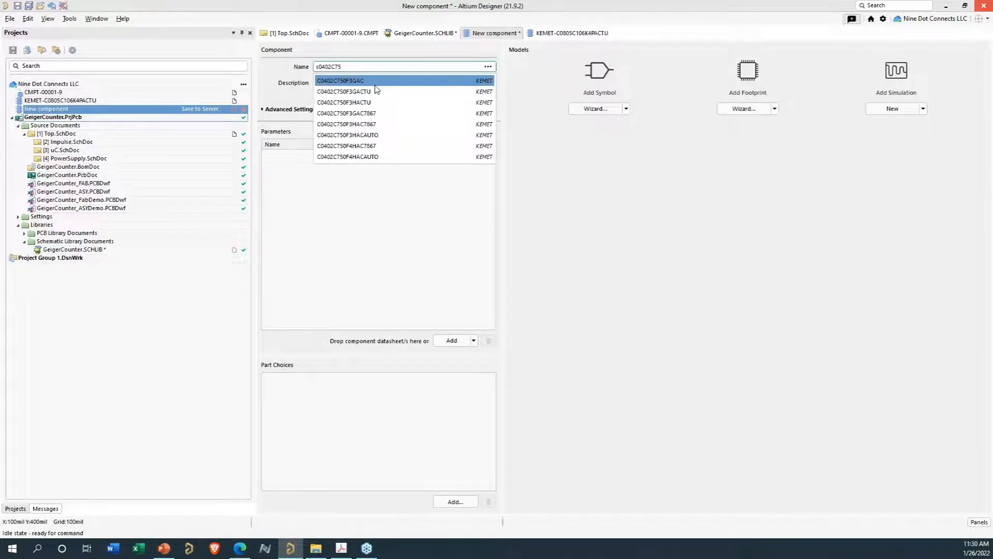
pyautogui.write('9')
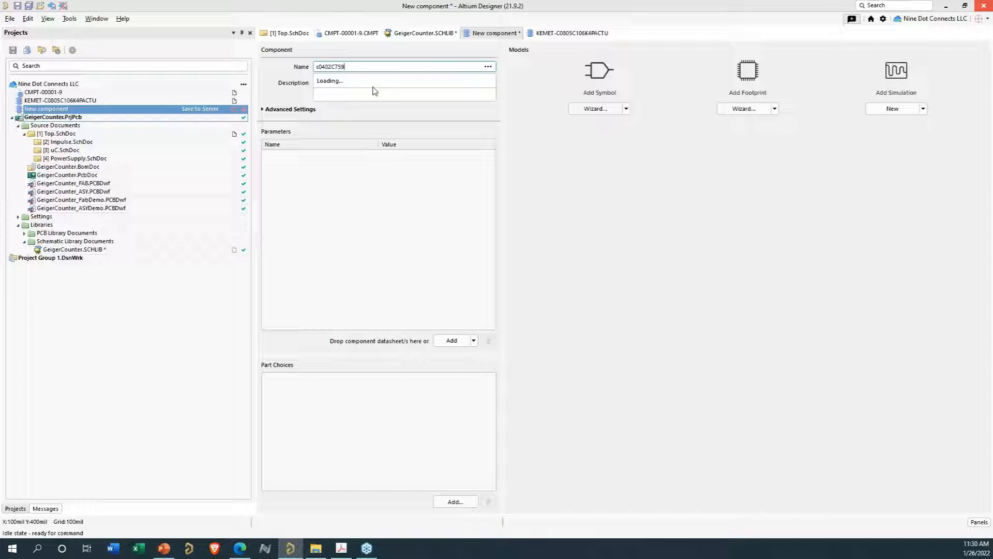
pyautogui.click(364, 81)
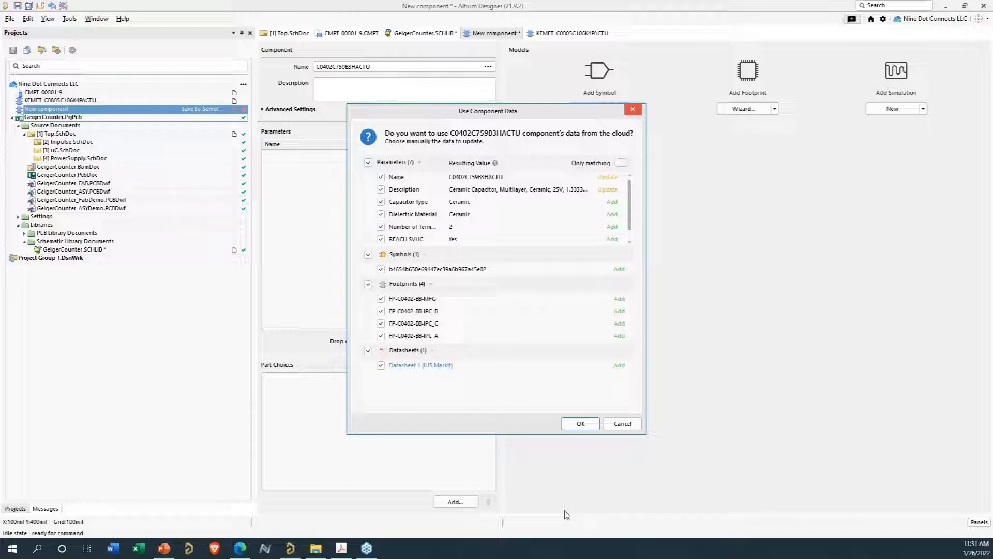
pyautogui.click(574, 426)
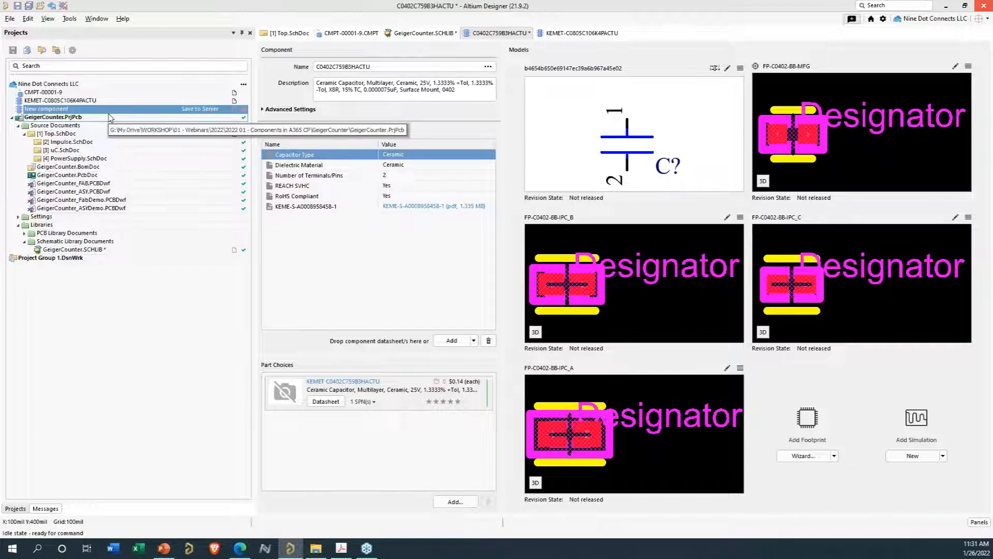
# - Open the advanced settings and set the component Type to Capacitors
pyautogui.click(263, 110)
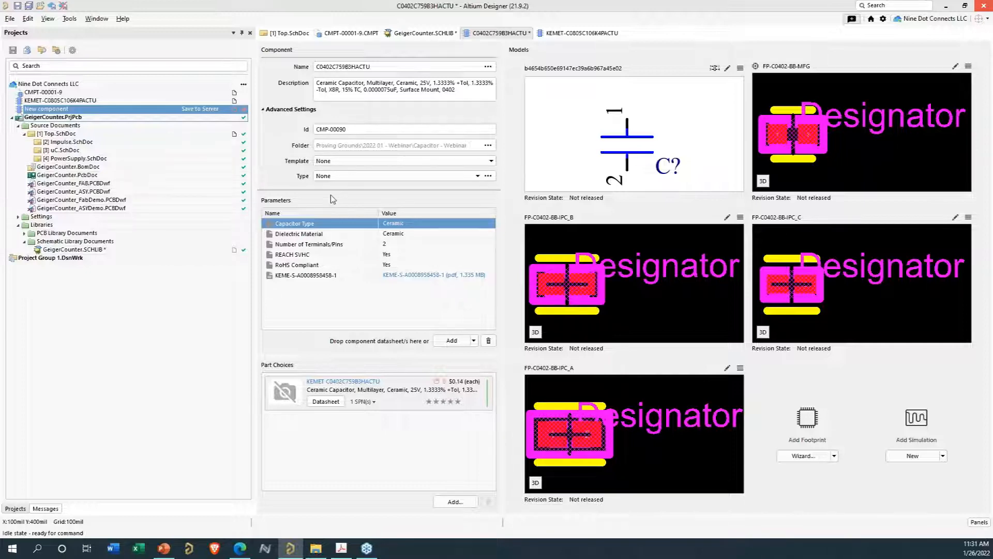
pyautogui.doubleClick(357, 131)
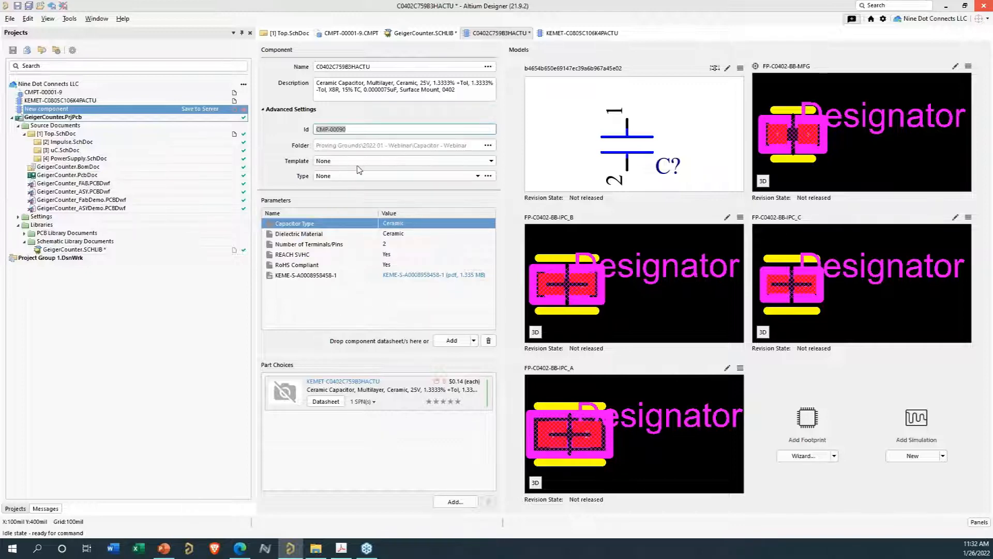
pyautogui.click(342, 177)
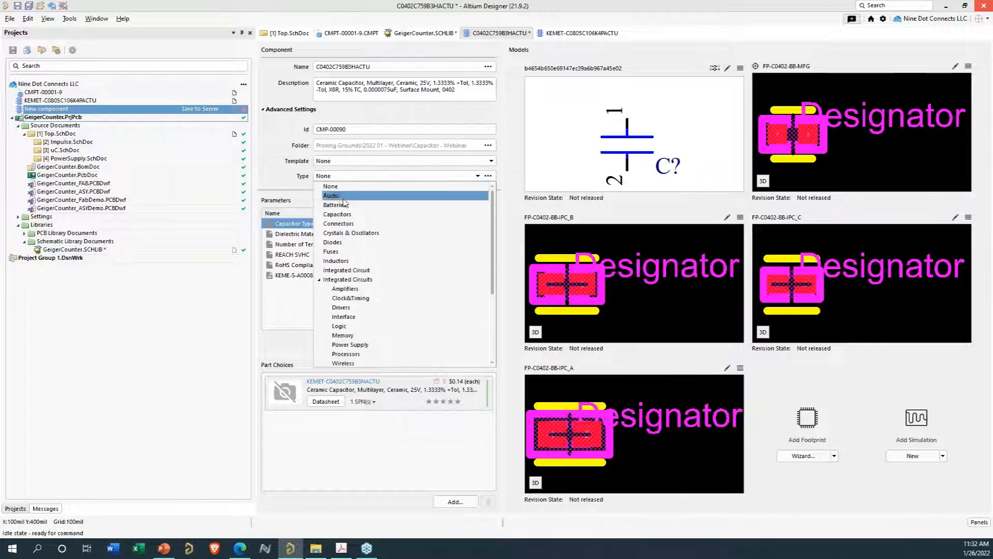
pyautogui.click(342, 217)
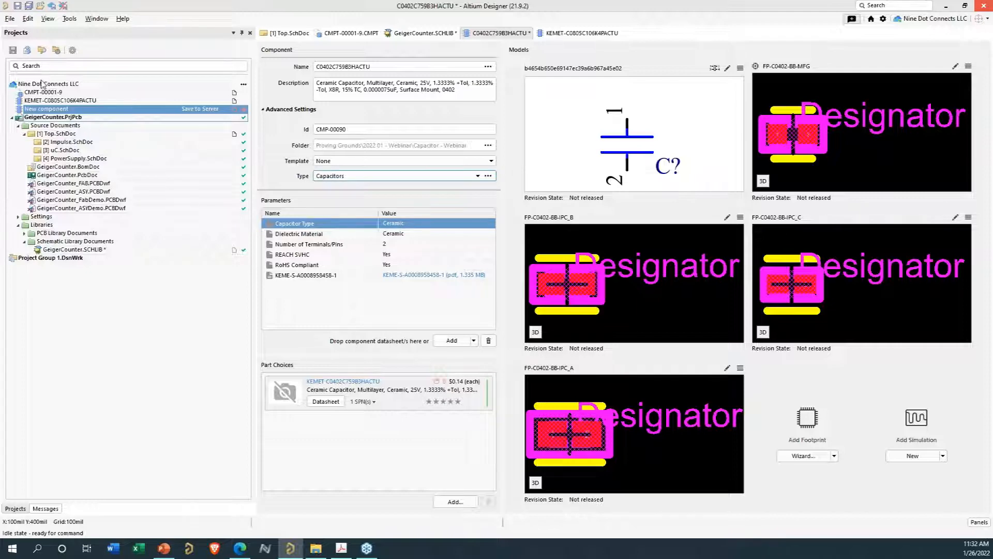
# - Save the new component locally from the project tree
pyautogui.click(16, 509)
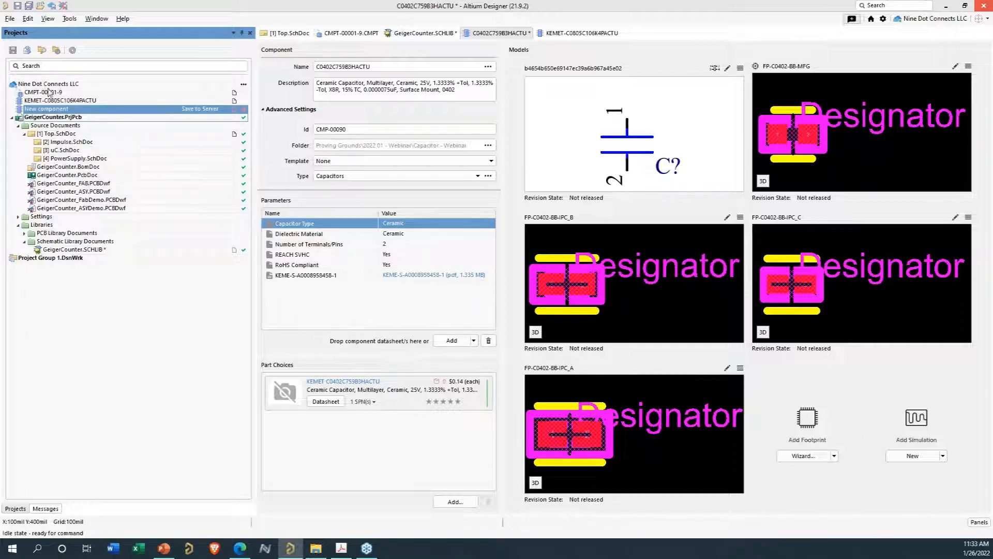
pyautogui.click(49, 111)
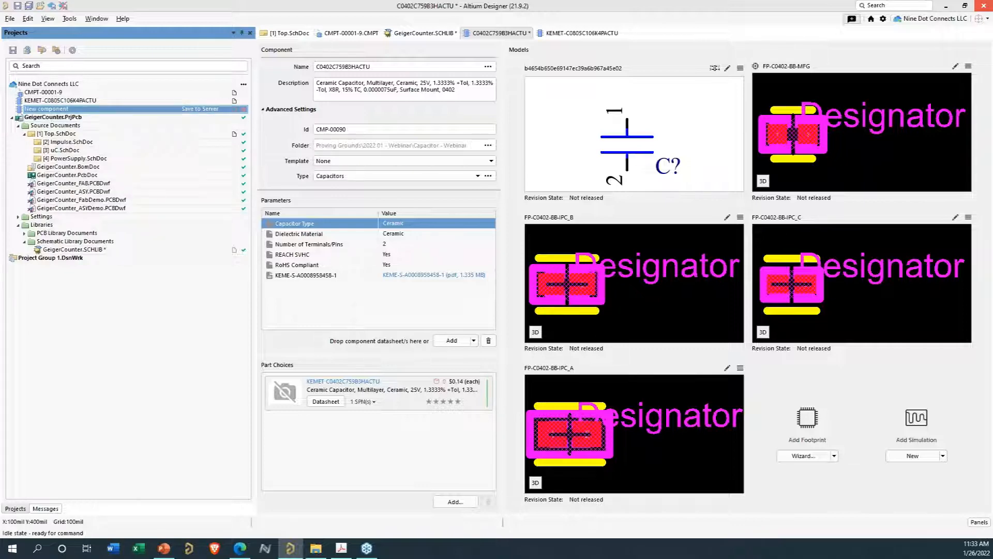
pyautogui.rightClick(49, 112)
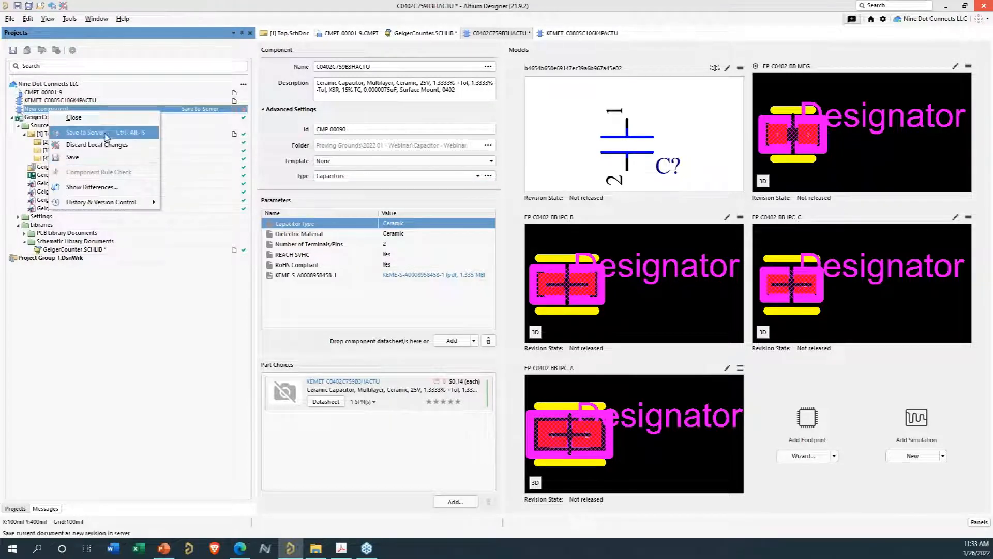
pyautogui.click(85, 163)
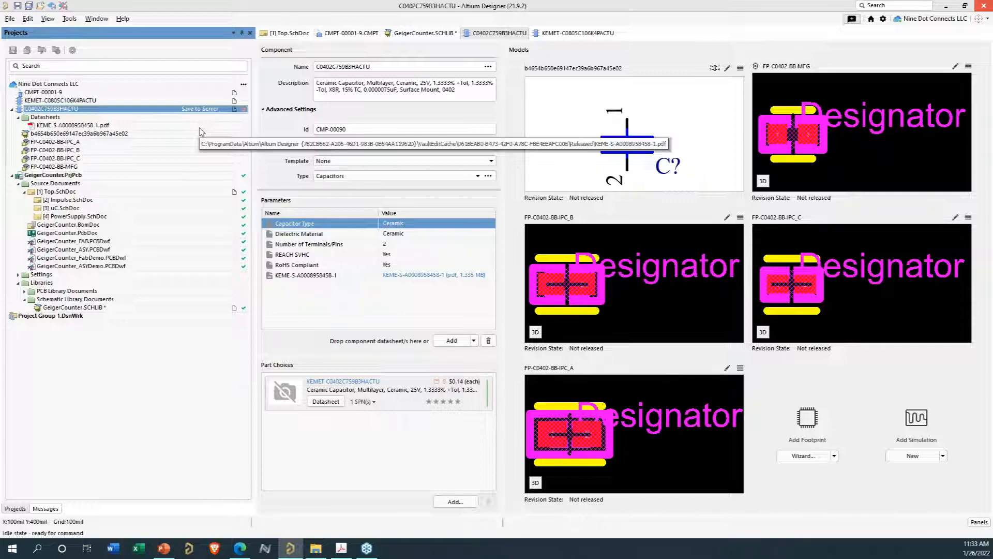
# - Save the component to the server as a new revision with the release note 'initial release'
pyautogui.rightClick(32, 110)
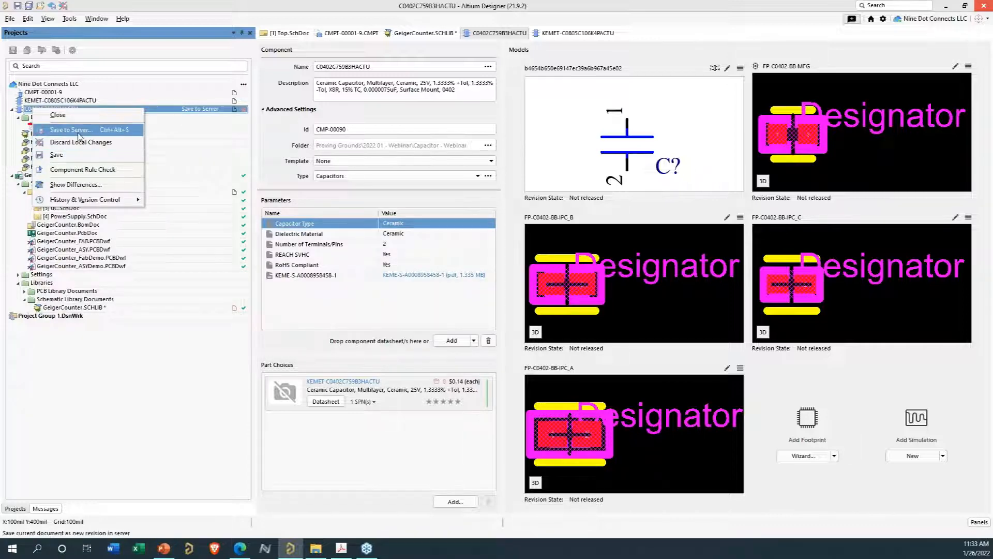
pyautogui.click(72, 130)
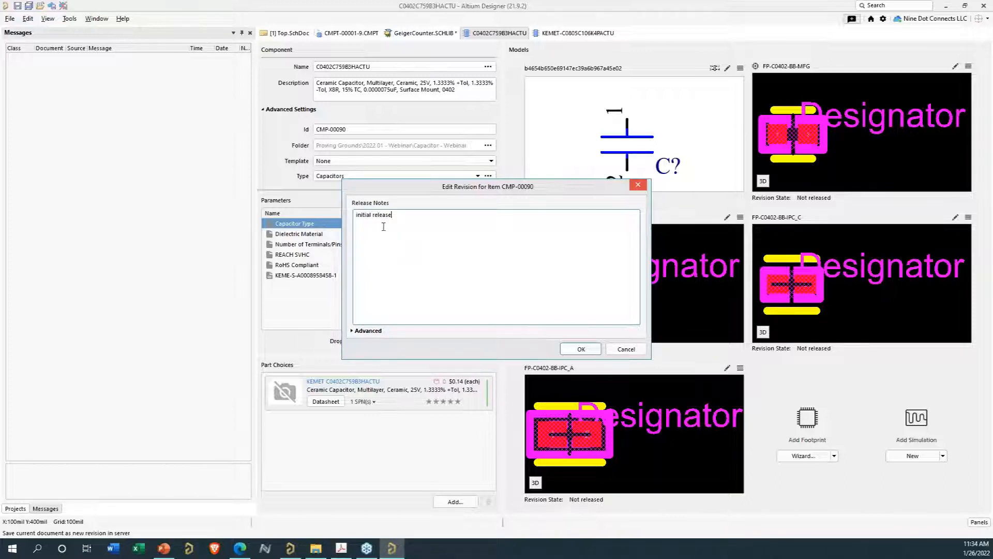
pyautogui.click(354, 331)
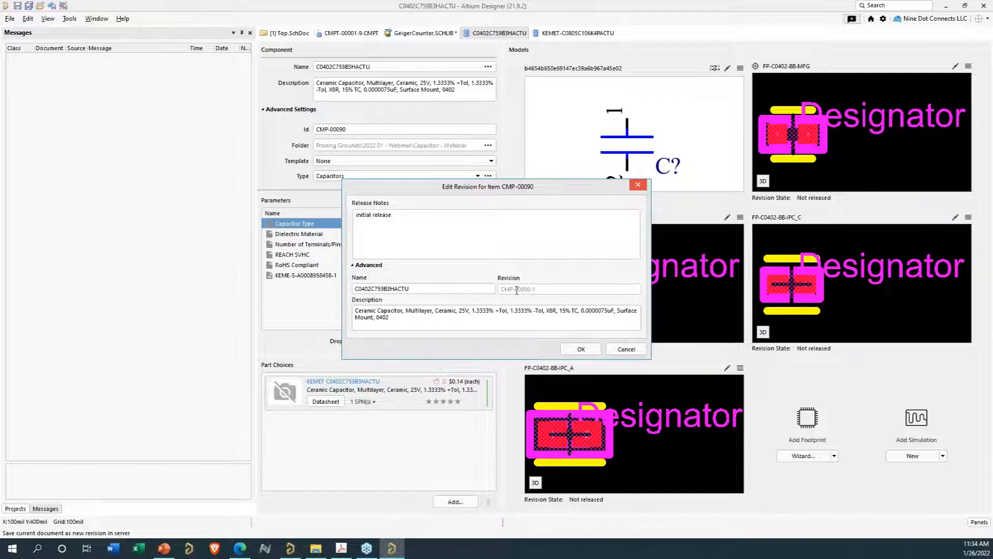
pyautogui.click(581, 349)
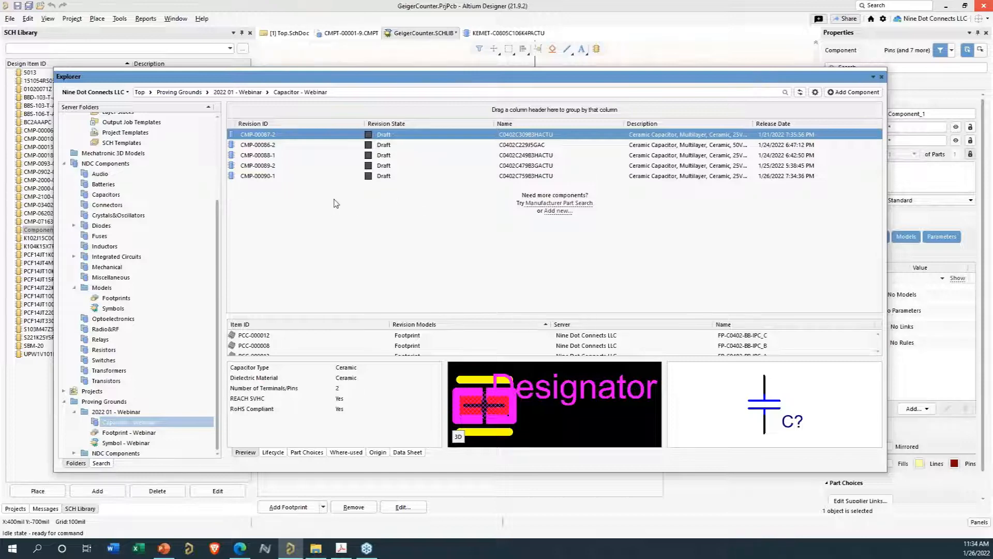
# - Inspect the released CMP-00090-1 component's models and the Footprint - Webinar and Symbol - Webinar server folders
pyautogui.click(781, 178)
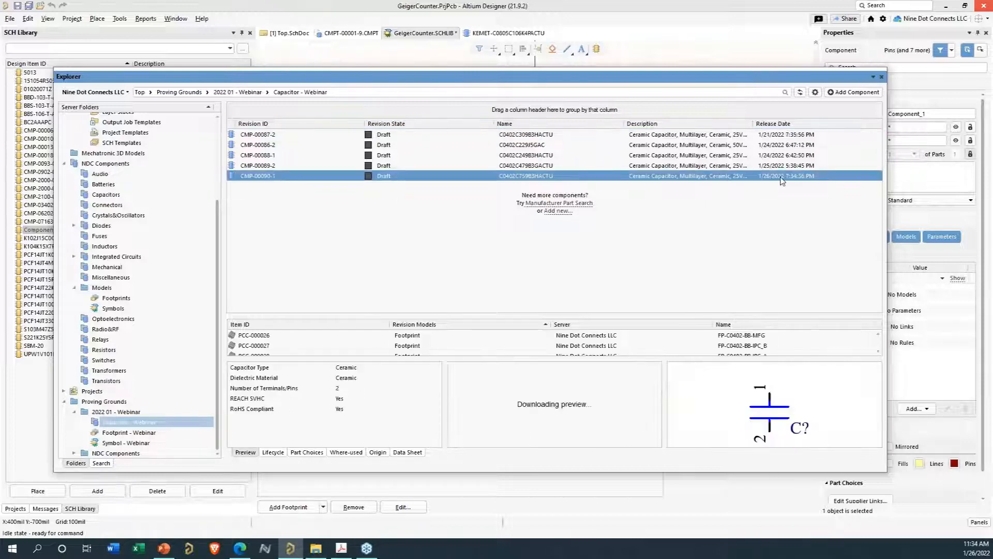
pyautogui.moveTo(464, 315); pyautogui.dragTo(479, 232)
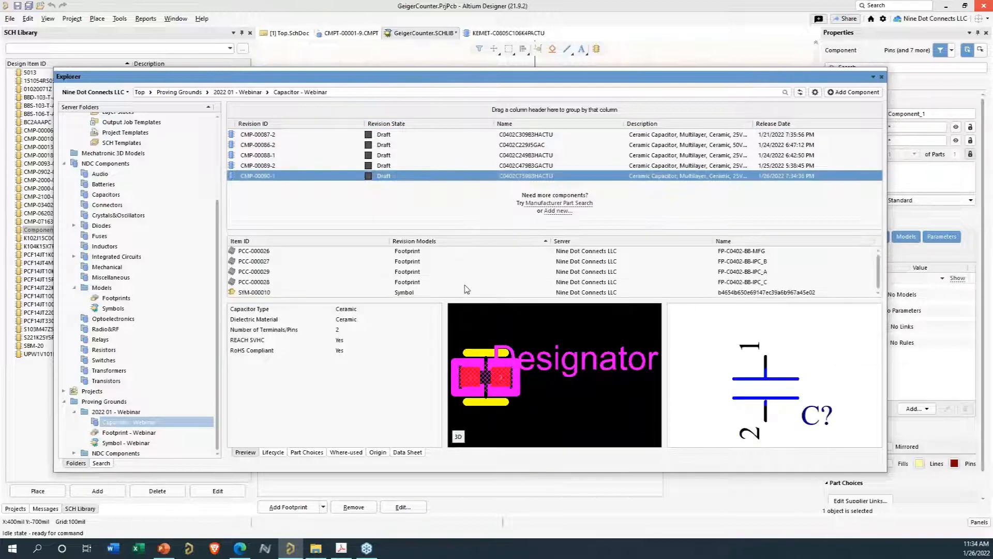
pyautogui.click(130, 432)
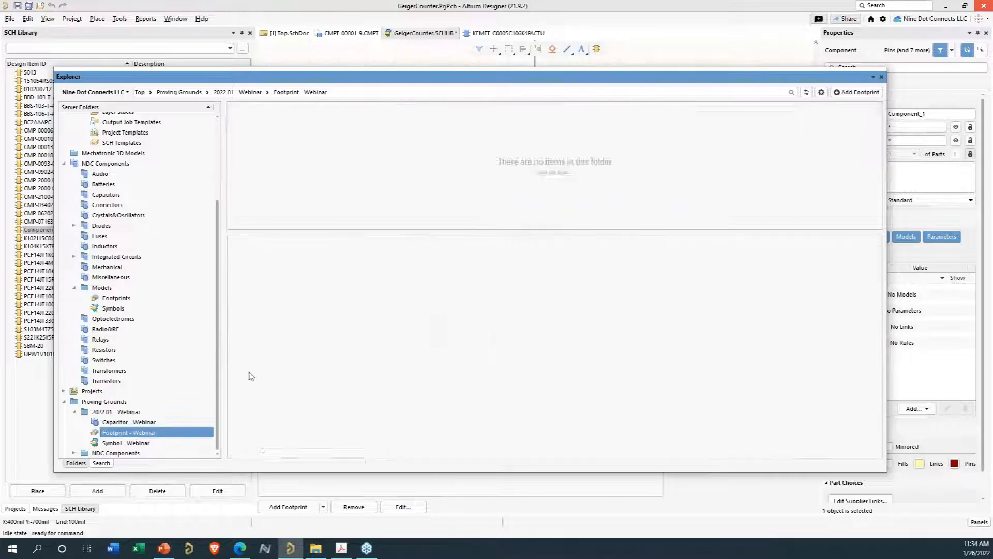
pyautogui.click(125, 443)
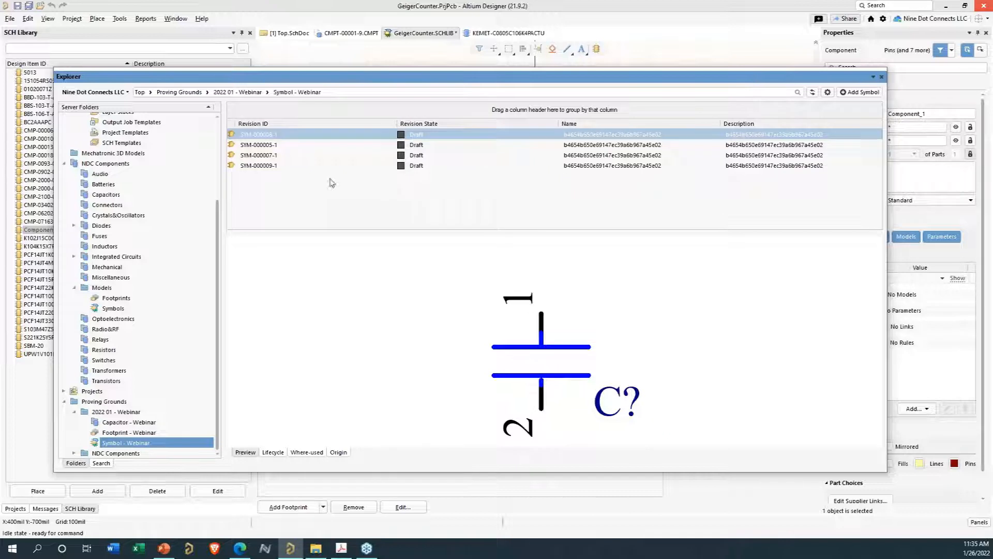
pyautogui.click(812, 93)
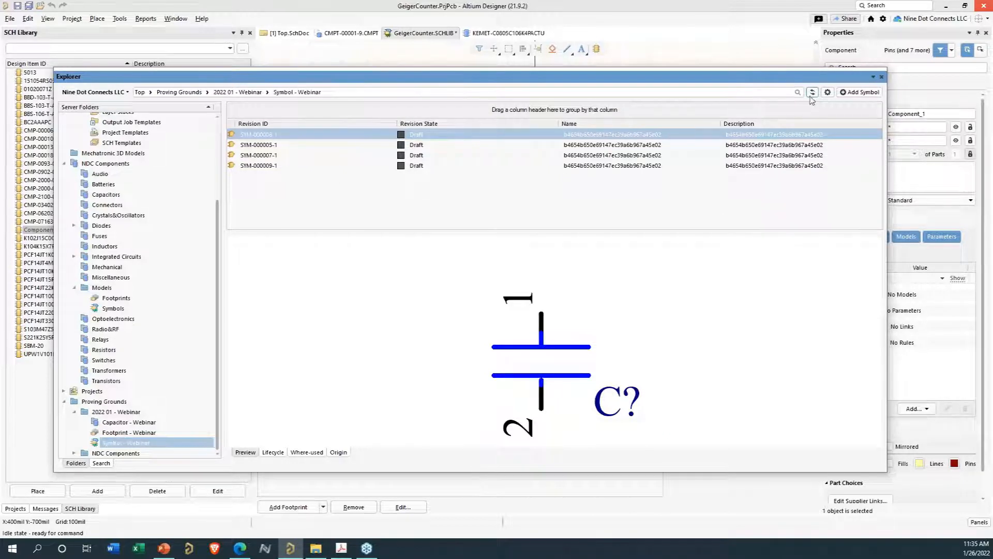
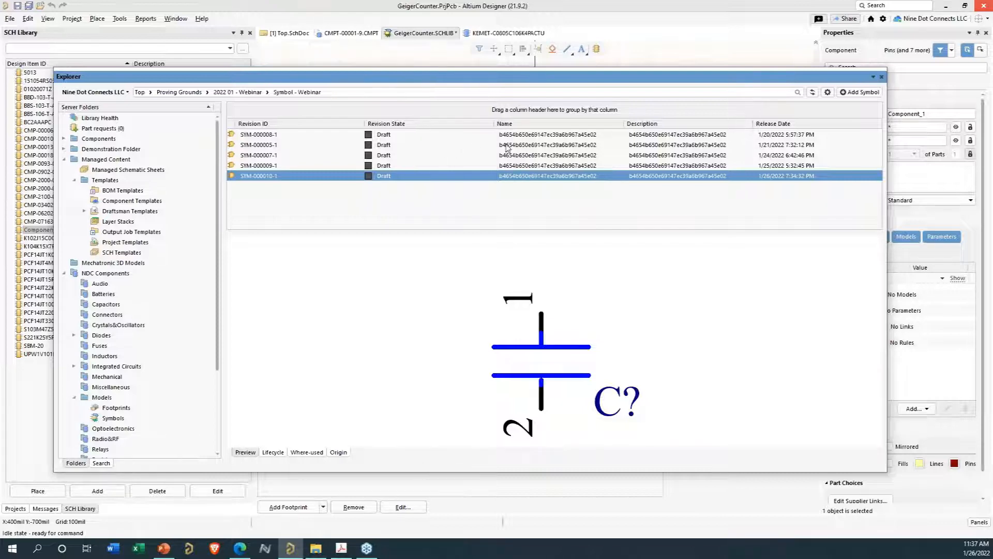
# - Browse the symbol revisions in the Symbol - Webinar server folder and compare their names and descriptions
pyautogui.click(551, 137)
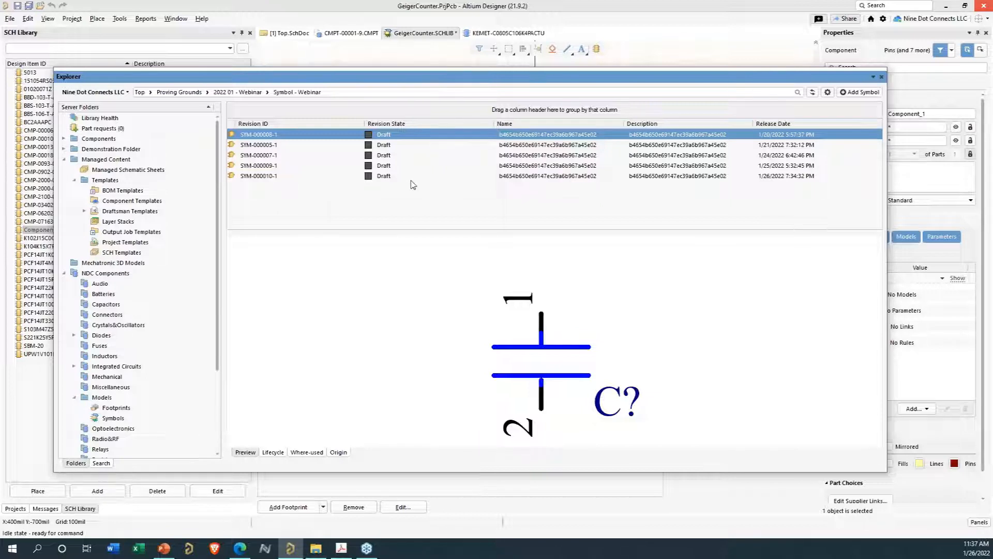
pyautogui.click(258, 147)
pyautogui.click(260, 155)
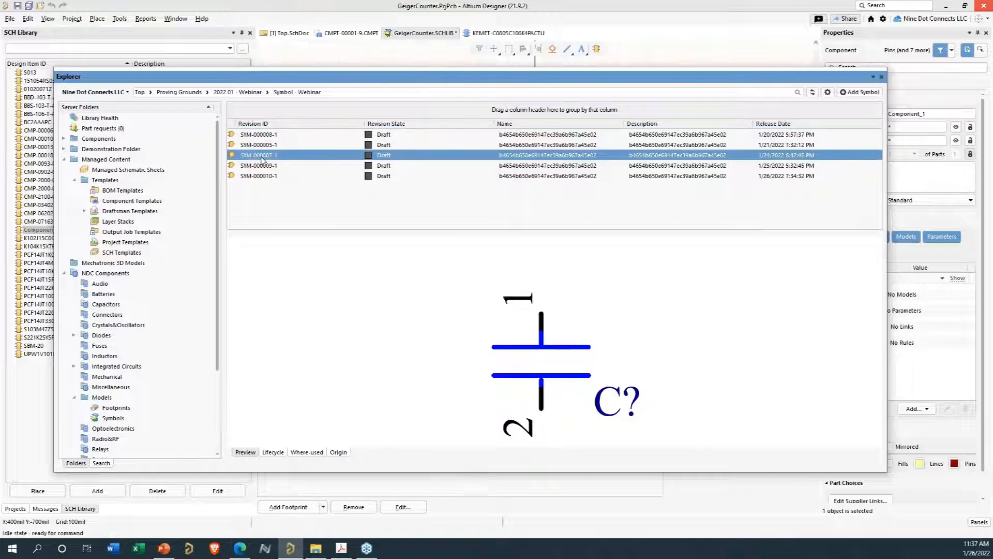
pyautogui.click(260, 166)
pyautogui.click(262, 176)
pyautogui.click(520, 136)
pyautogui.click(535, 147)
pyautogui.click(536, 157)
pyautogui.click(538, 166)
pyautogui.click(538, 176)
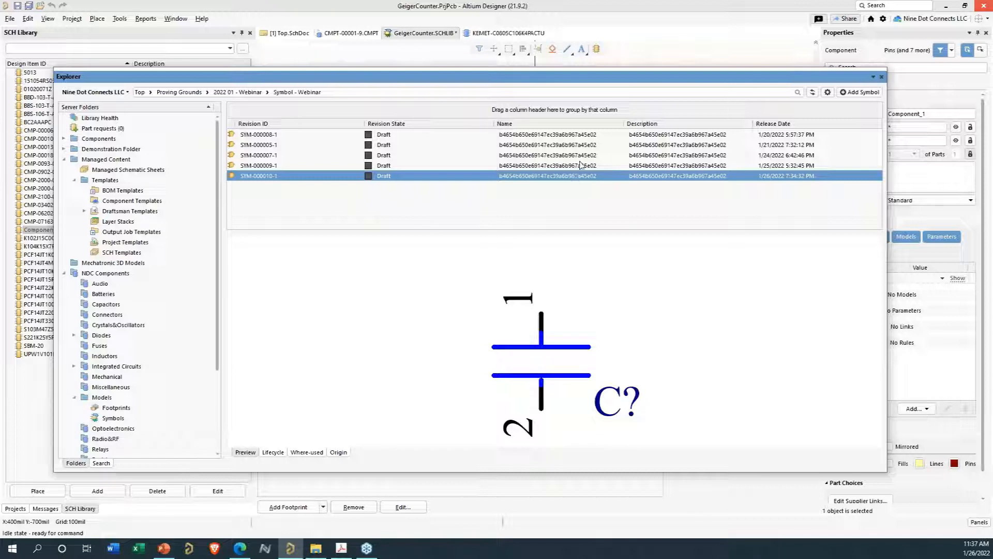
pyautogui.click(571, 136)
pyautogui.click(572, 145)
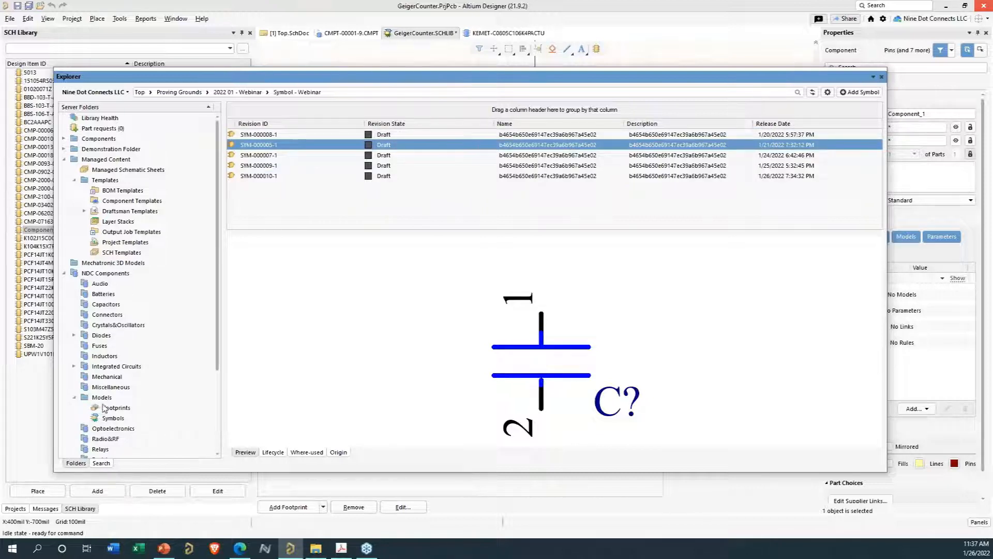
# - Open the Capacitor - Webinar folder and inspect the component revisions and their footprint and symbol models
pyautogui.scroll(-4, 113, 386)
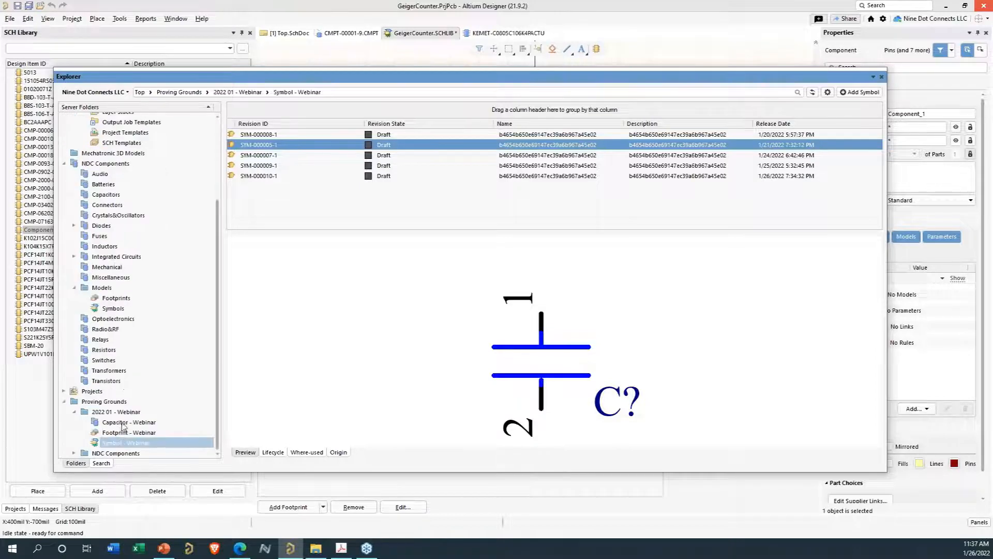
pyautogui.click(127, 422)
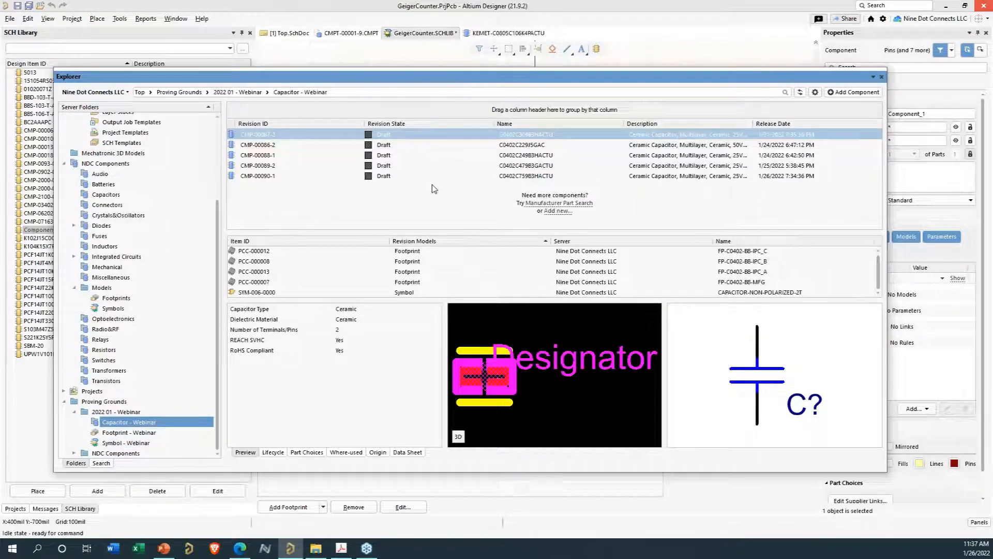
pyautogui.click(252, 293)
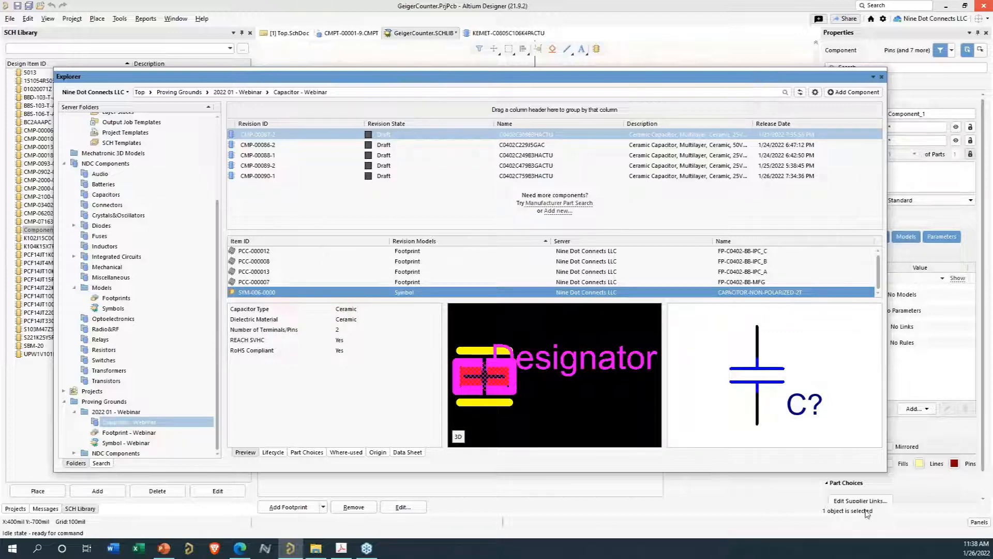
pyautogui.click(293, 272)
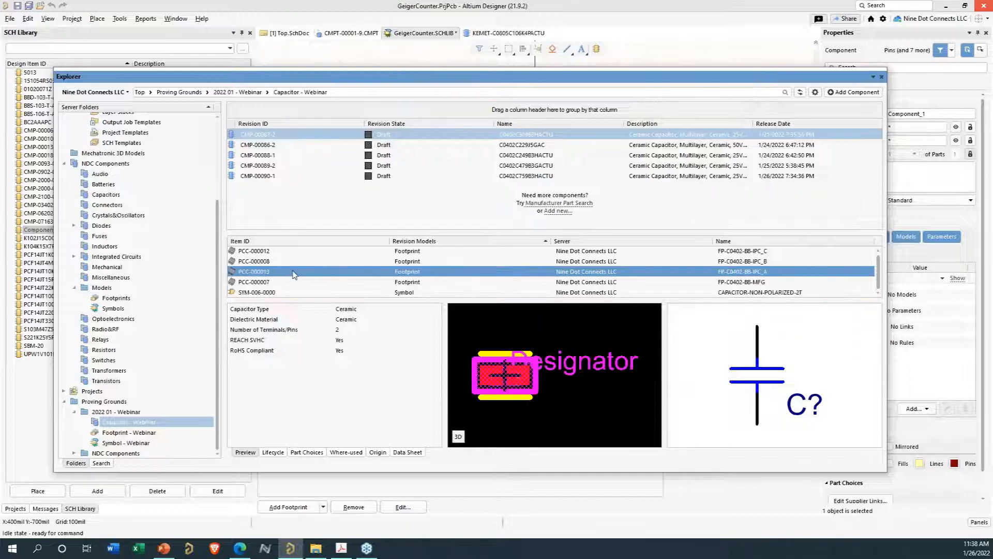
pyautogui.click(771, 177)
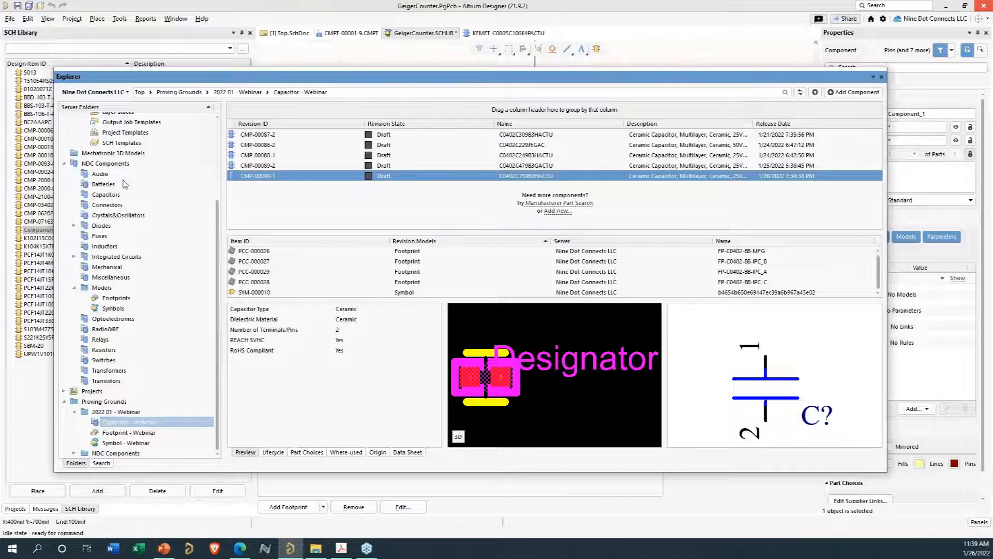
pyautogui.click(264, 145)
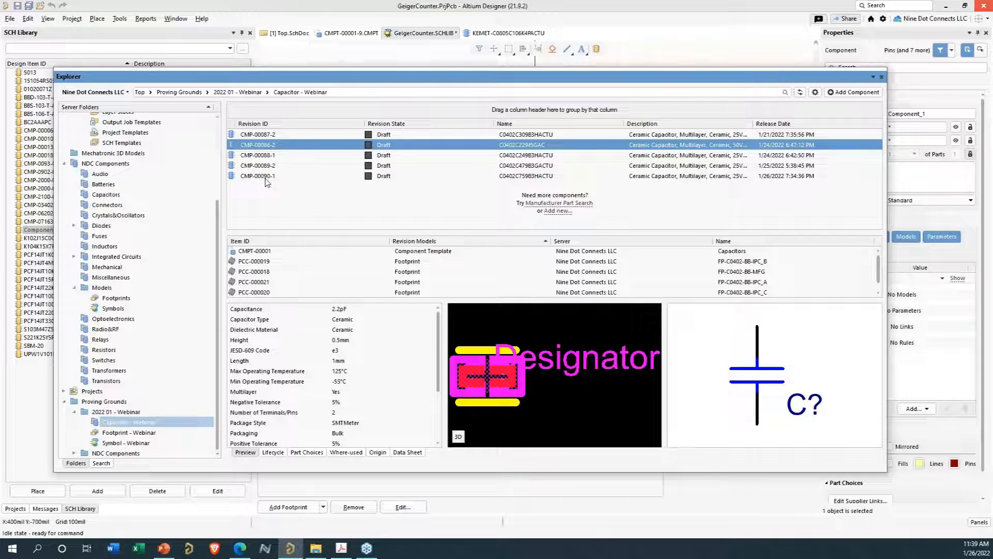
pyautogui.click(738, 177)
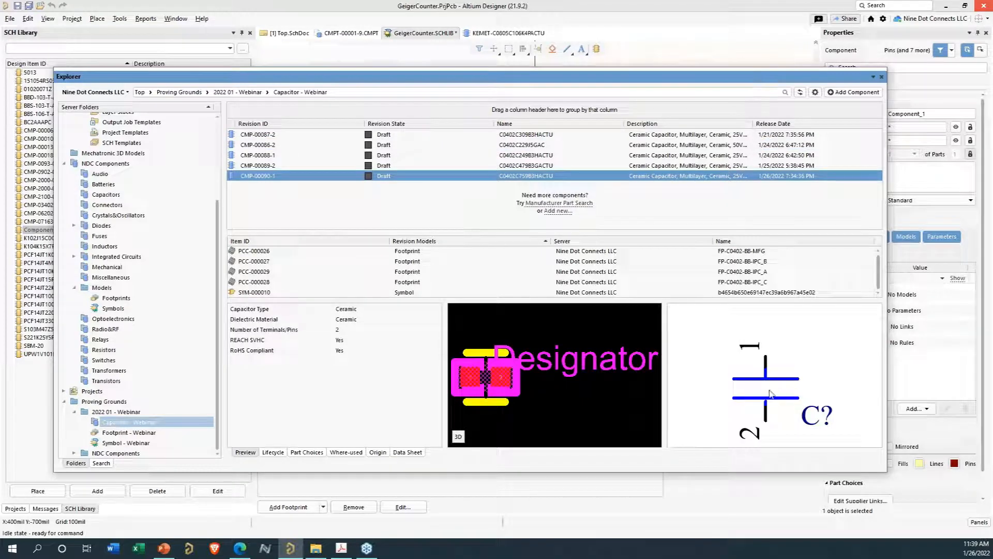
# - Switch to Top.SchDoc and start placing component CMP-00090-1 from the Explorer with designator C1000
pyautogui.moveTo(619, 77); pyautogui.dragTo(543, 556)
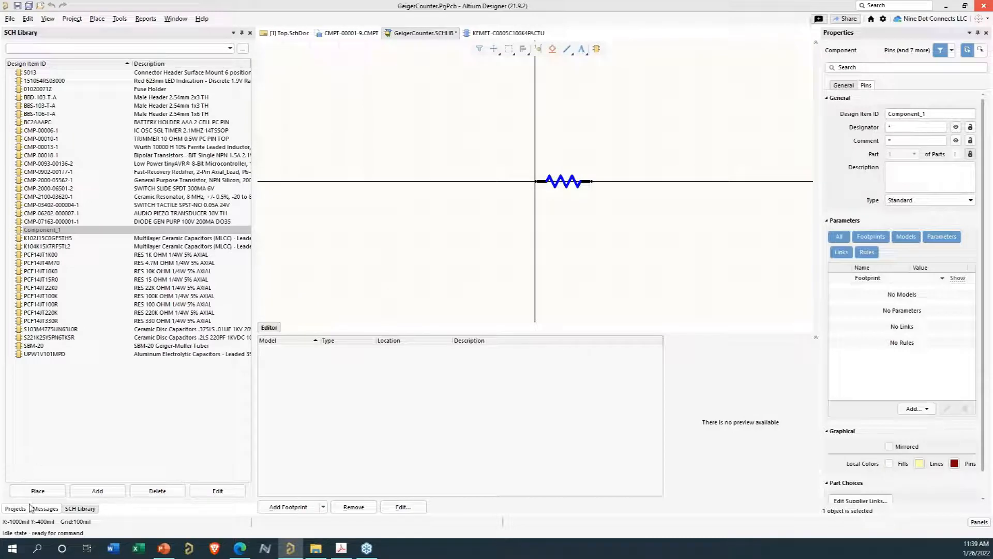
pyautogui.click(290, 33)
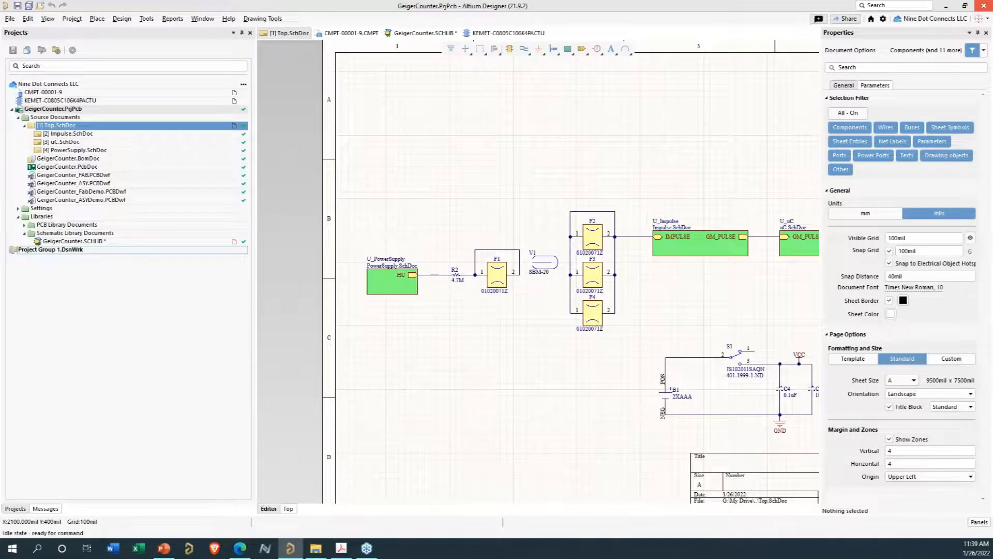
pyautogui.moveTo(429, 557); pyautogui.dragTo(412, 92)
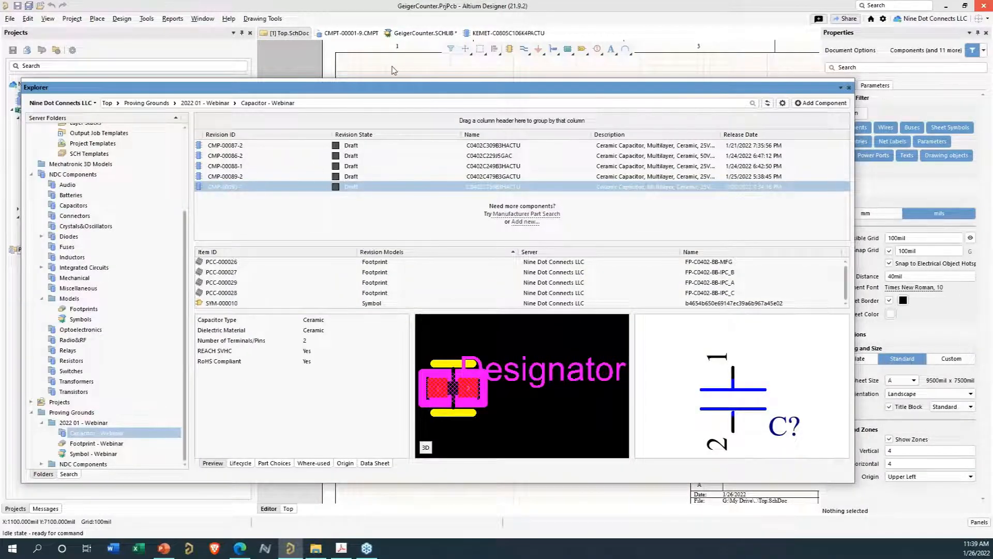
pyautogui.rightClick(262, 190)
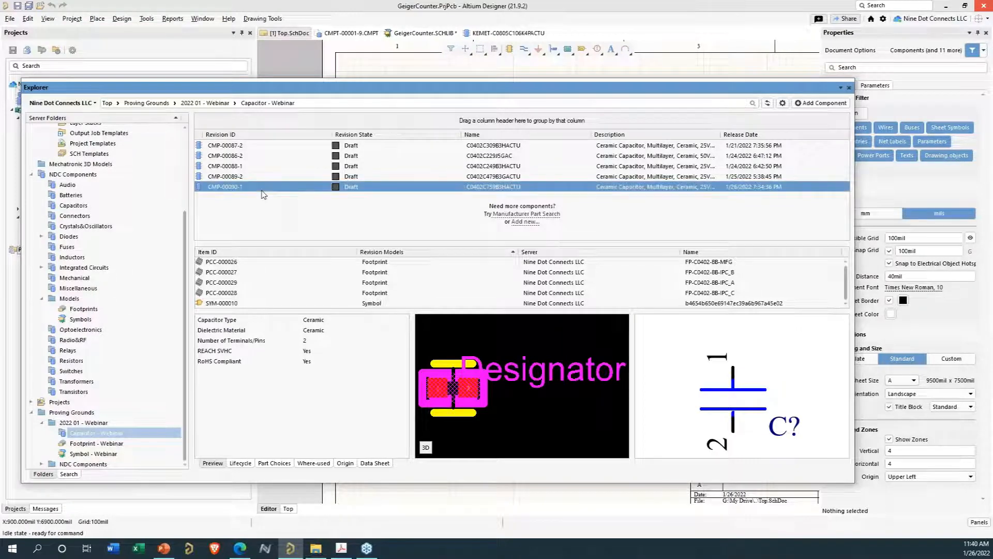
pyautogui.click(285, 198)
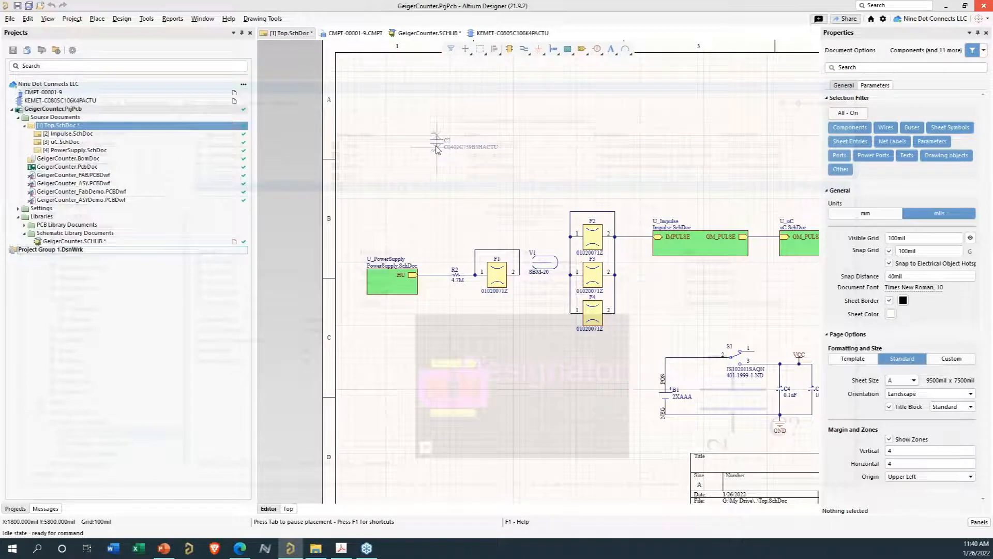
pyautogui.press('Tab')
pyautogui.click(894, 119)
pyautogui.write('1000')
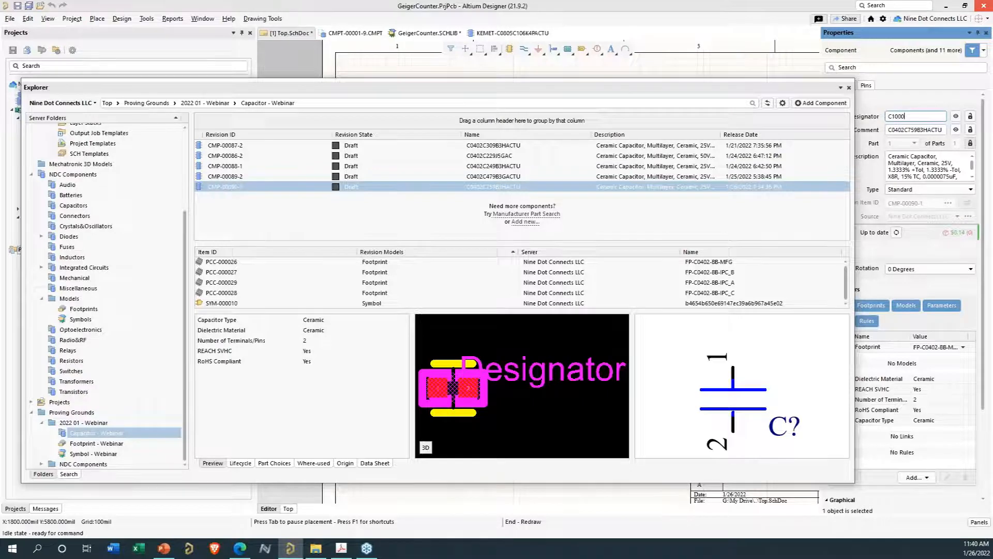
pyautogui.press('Return')
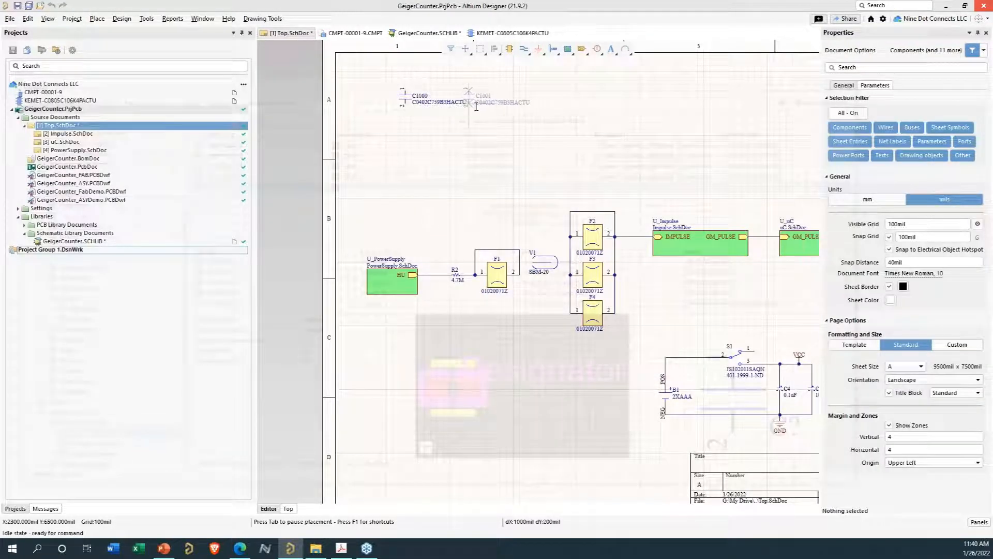
# - Rotate and place a second copy of the capacitor on the sheet, then end placement
pyautogui.press('space')
pyautogui.click(514, 105)
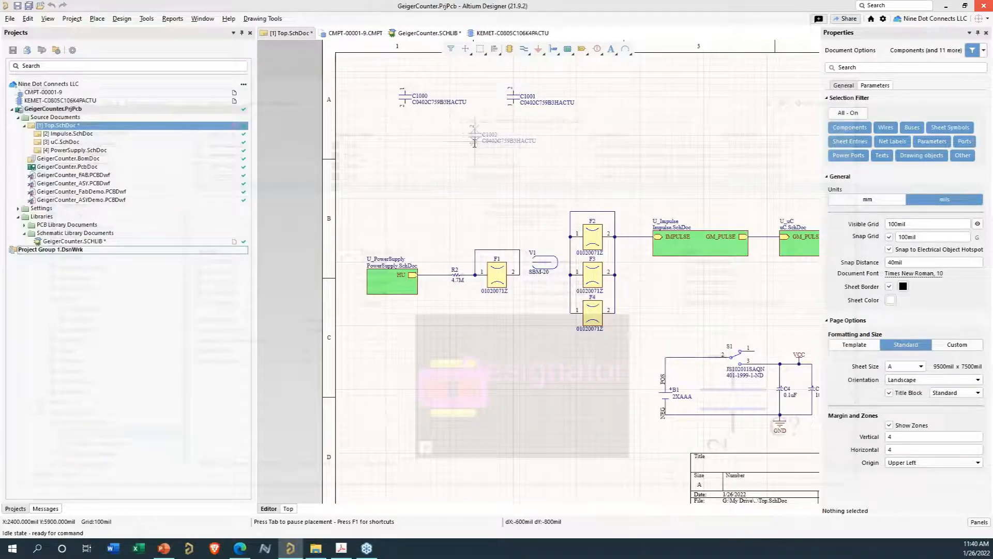
pyautogui.rightClick(469, 143)
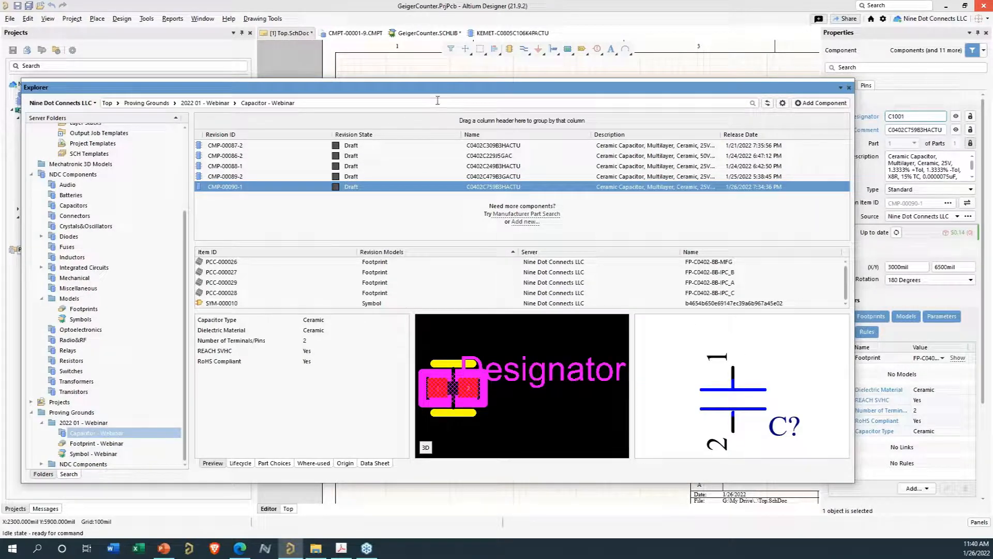
# - Open the released CMP-00090-1 component for editing from the Capacitor - Webinar folder
pyautogui.moveTo(446, 93); pyautogui.dragTo(447, 166)
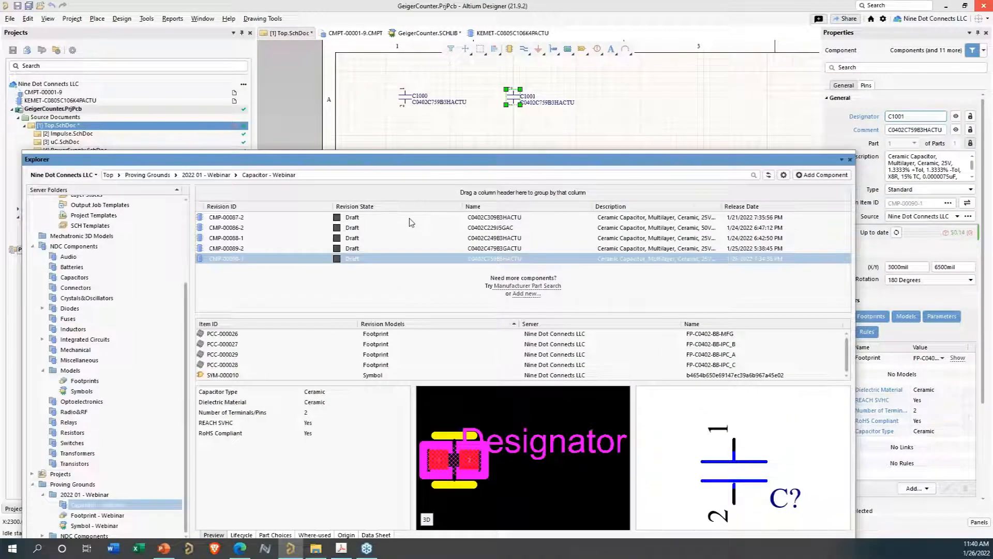
pyautogui.click(377, 261)
pyautogui.rightClick(377, 262)
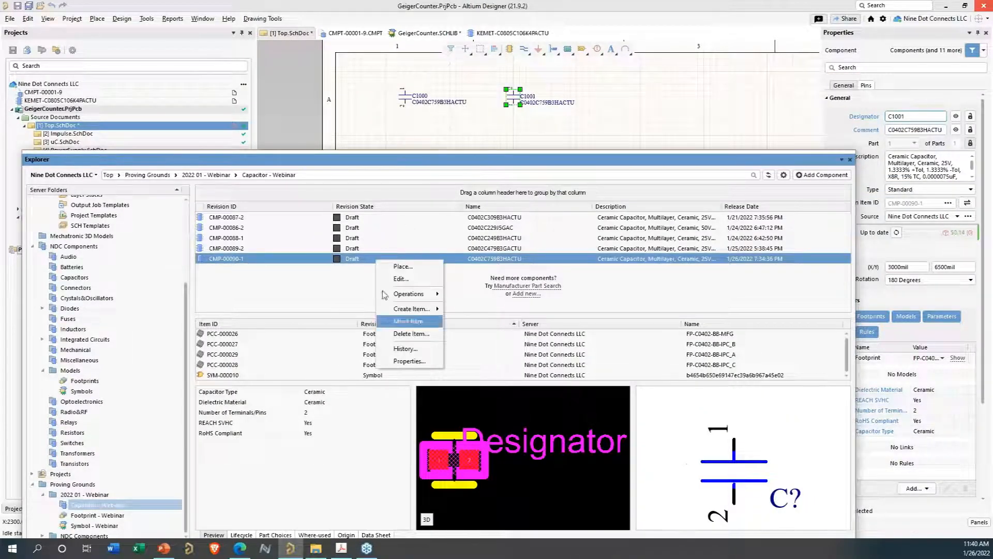
pyautogui.click(408, 279)
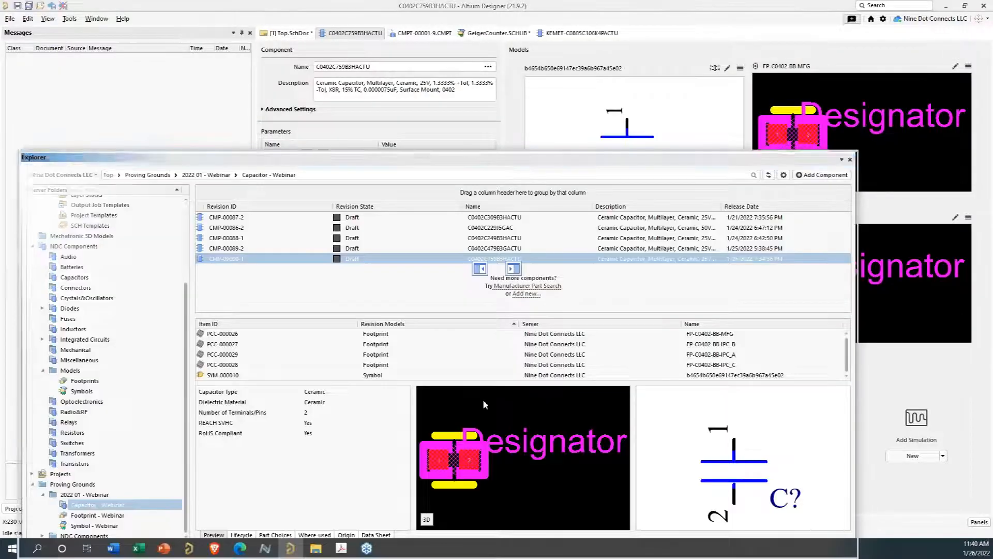
# - Remove the existing symbol model from the component
pyautogui.click(424, 21)
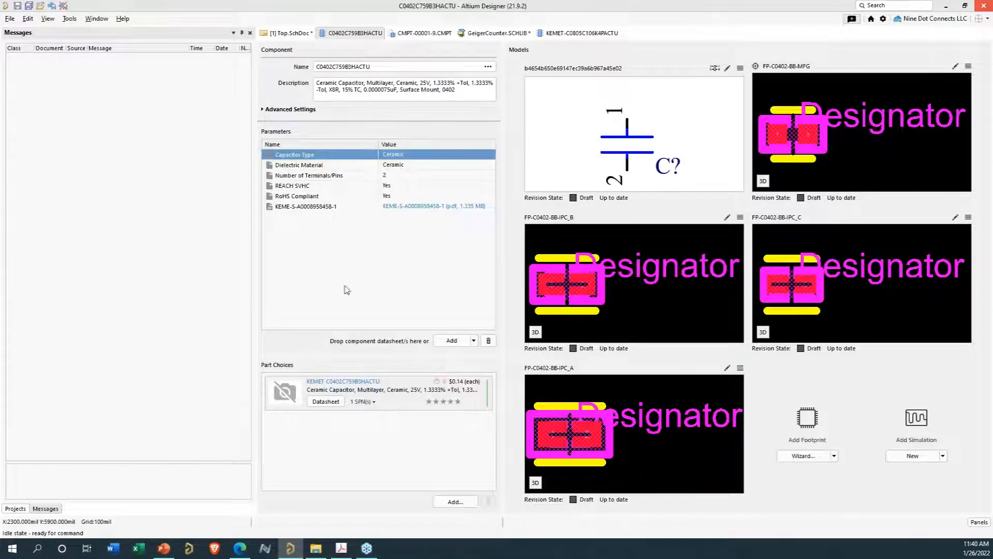
pyautogui.click(740, 68)
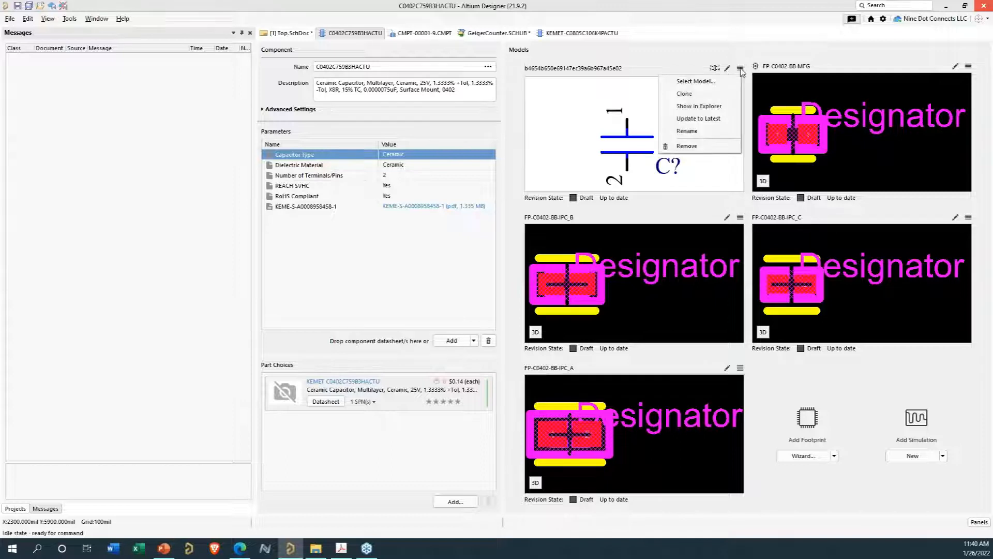
pyautogui.click(695, 150)
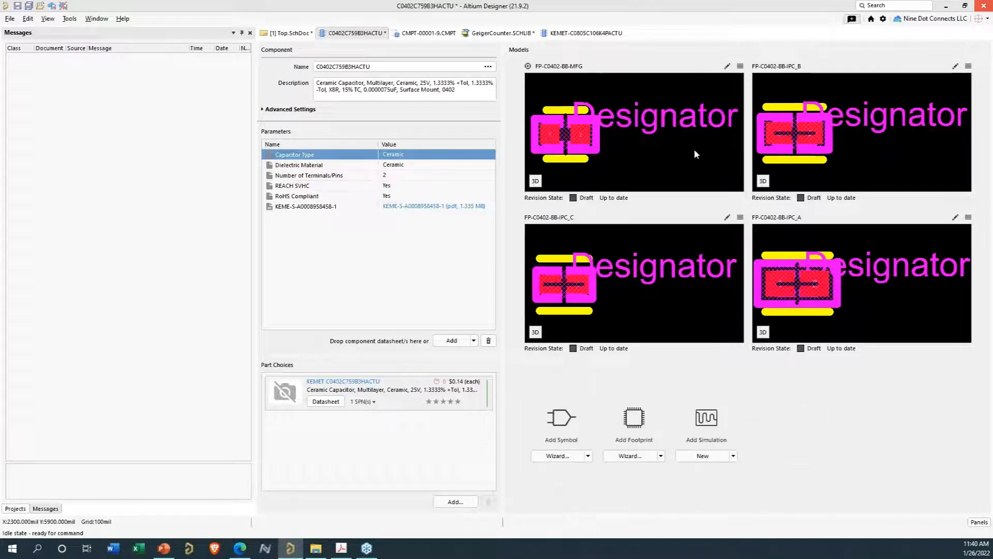
# - Add the existing CAPACITOR-NON-POLARIZED-2T symbol from the NDC Components Models Symbols folder to the component
pyautogui.click(589, 457)
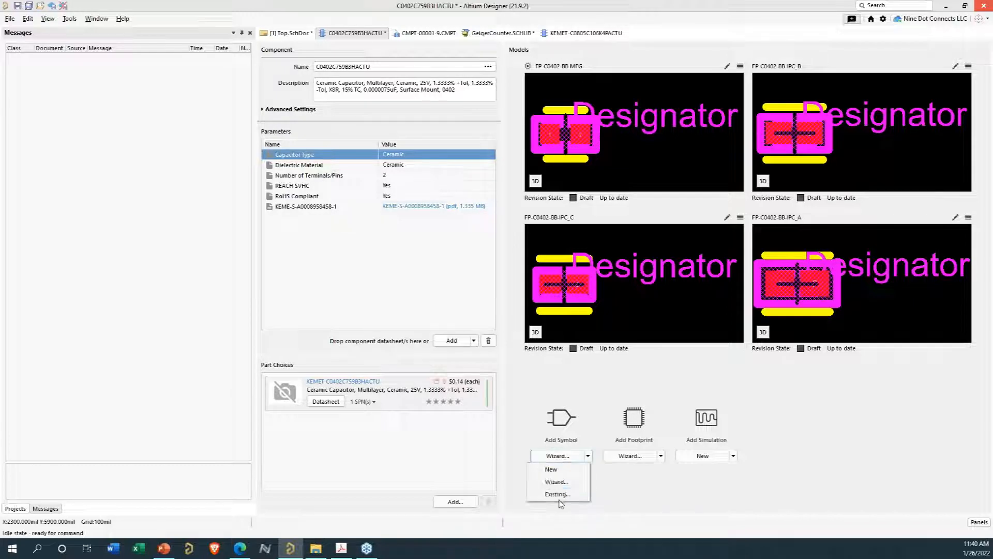
pyautogui.click(557, 495)
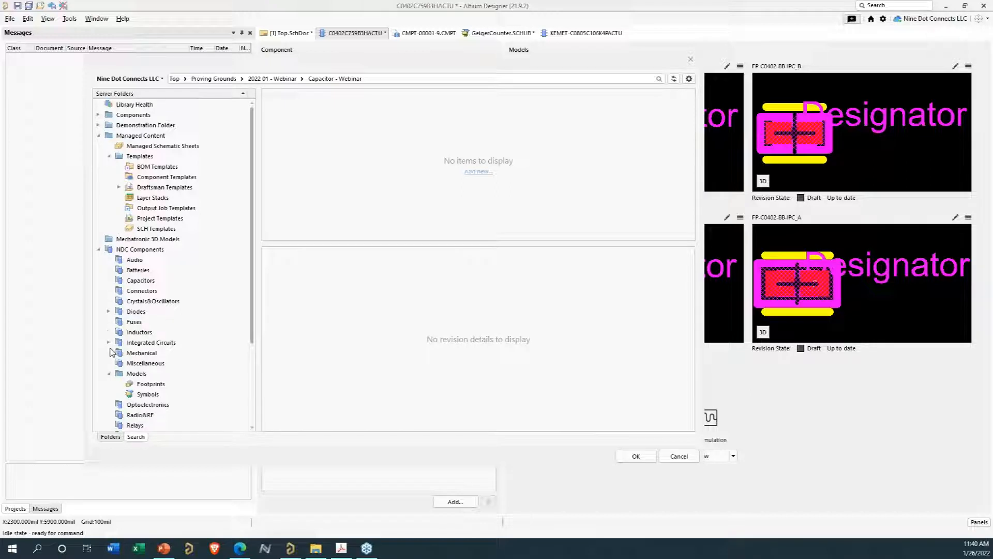
pyautogui.click(148, 396)
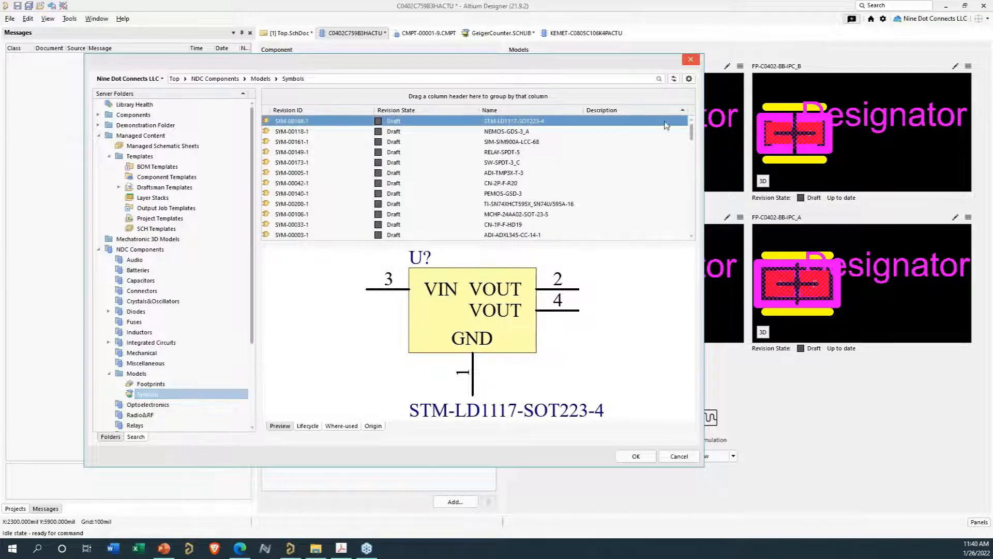
pyautogui.moveTo(693, 134); pyautogui.dragTo(693, 212)
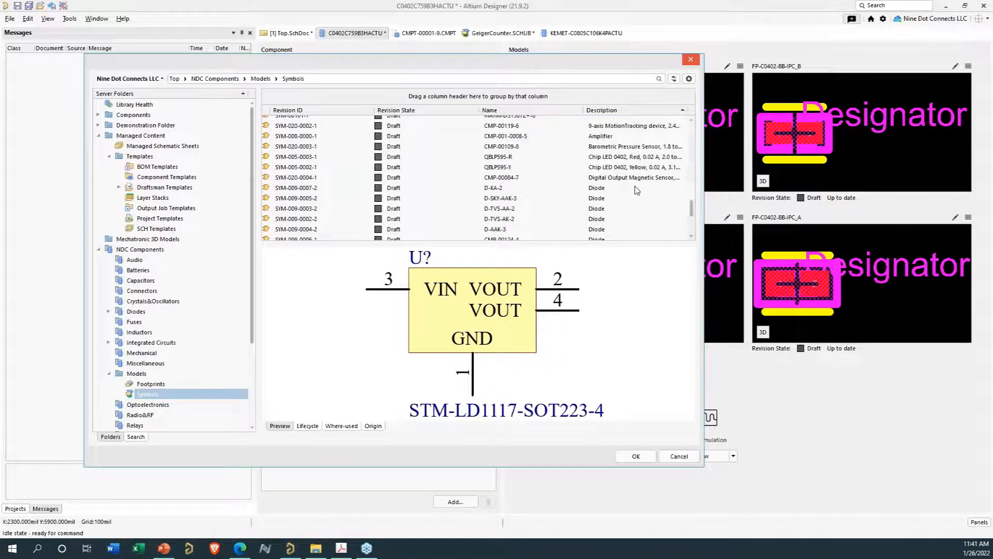
pyautogui.scroll(1, 636, 191)
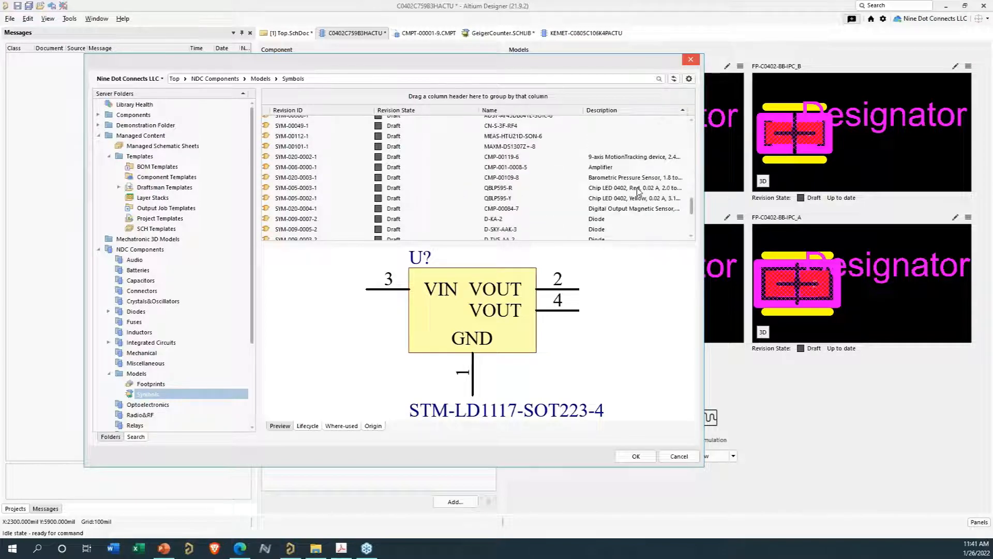
pyautogui.scroll(-5, 641, 192)
pyautogui.scroll(8, 645, 190)
pyautogui.scroll(6, 637, 186)
pyautogui.scroll(2, 636, 179)
pyautogui.click(619, 187)
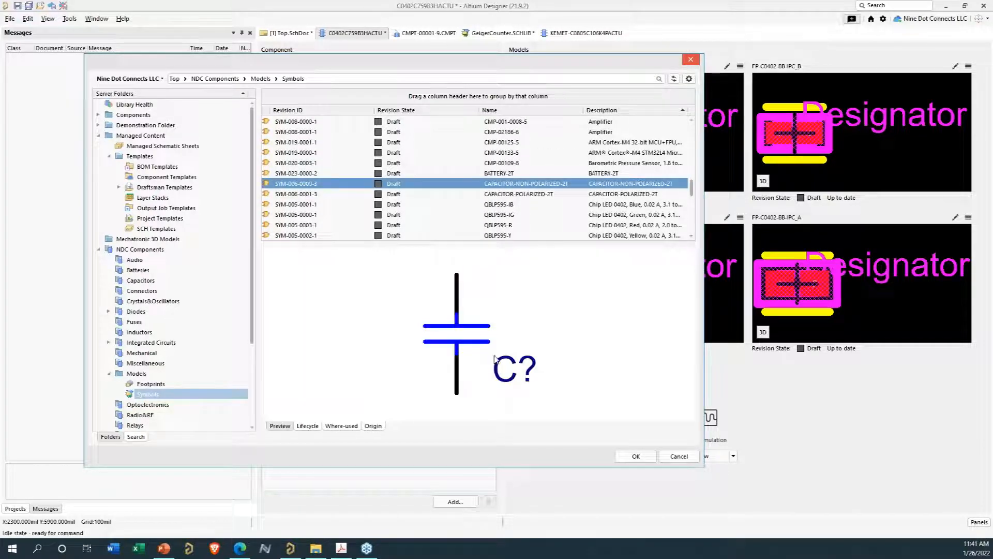
pyautogui.click(626, 457)
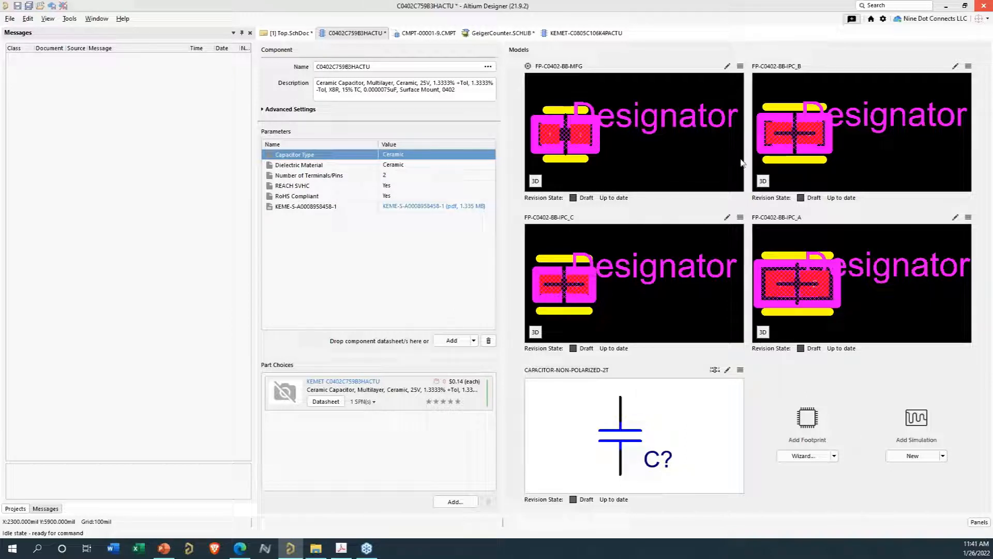
# - Save the edited component to the server as a new revision with release notes "Changeed Symbol to company std"
pyautogui.click(15, 508)
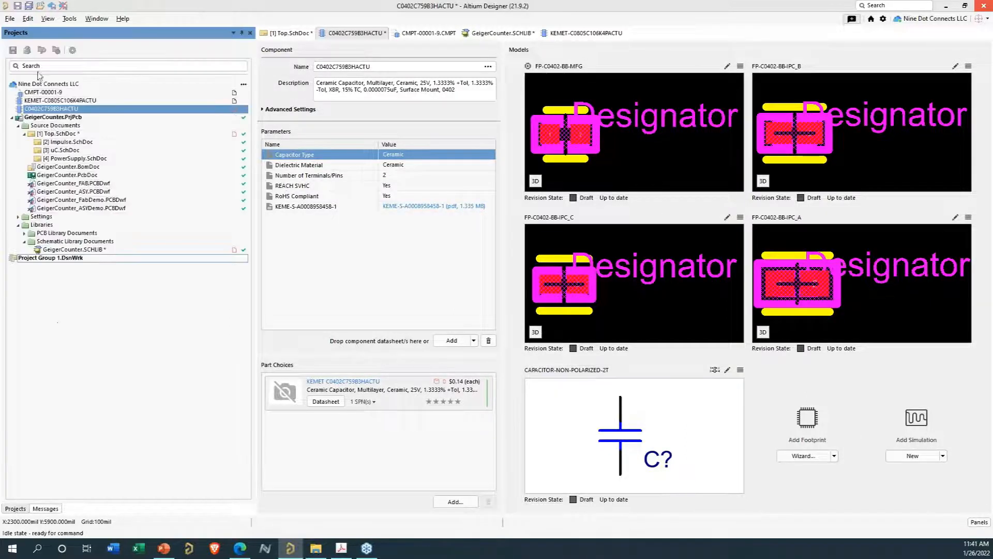
pyautogui.rightClick(56, 109)
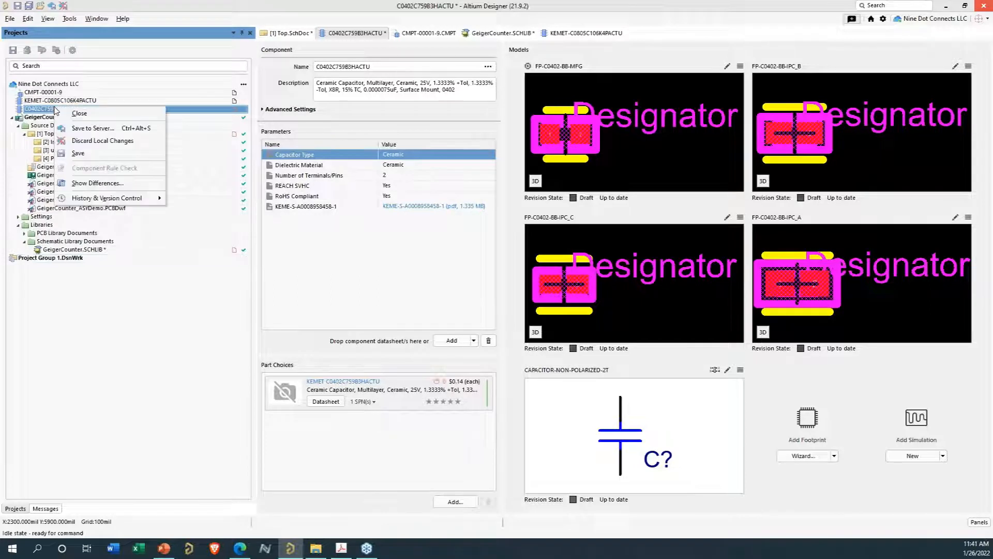
pyautogui.click(75, 129)
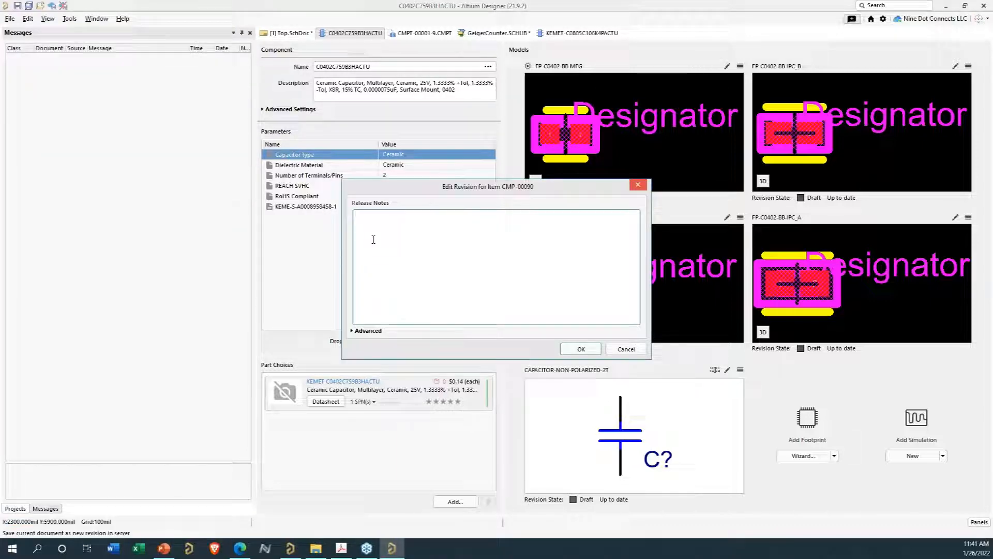
pyautogui.write('Changeed Symbol to company std')
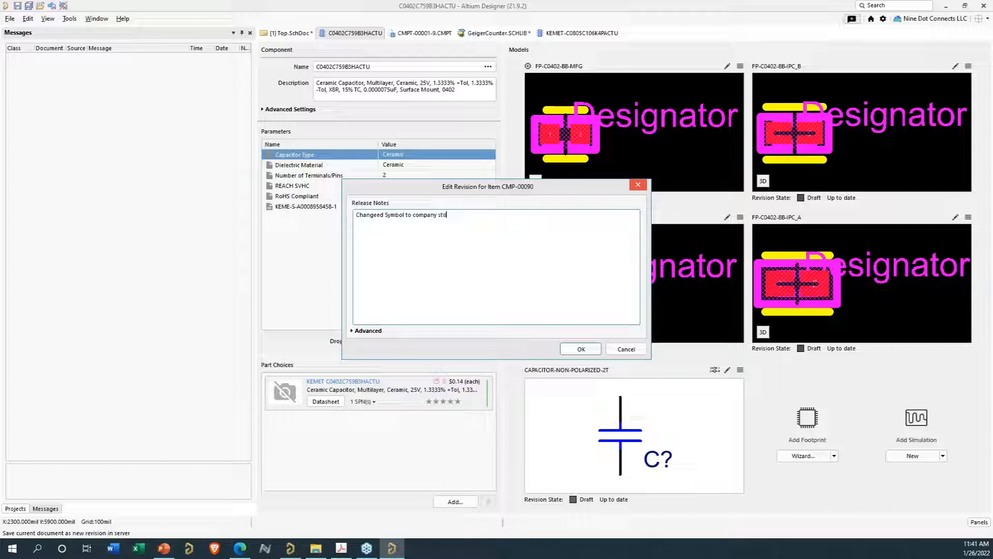
pyautogui.click(573, 348)
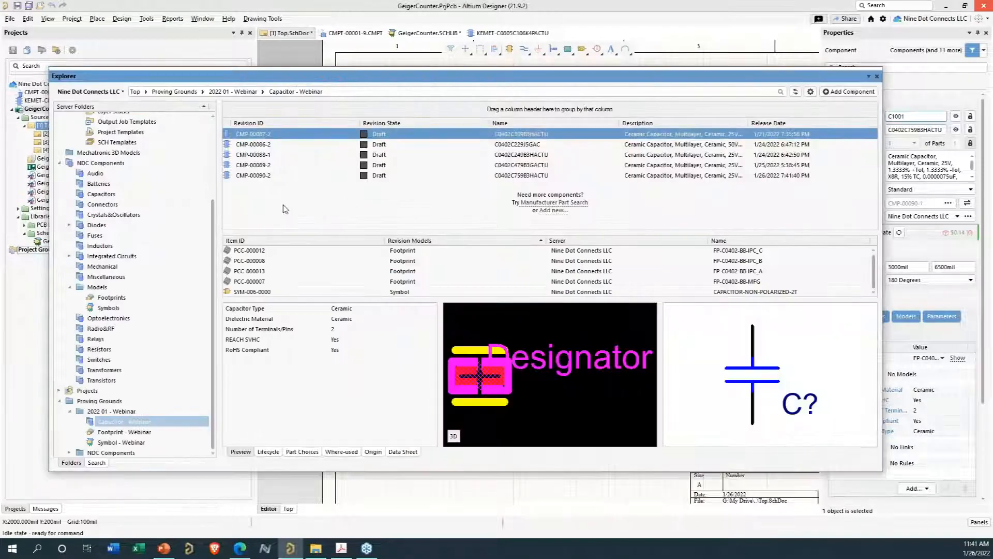
# - Show all revisions in the Capacitor - Webinar folder, compare the CMP-00090-1 and CMP-00090-2 revisions, then return to latest-only view
pyautogui.click(811, 91)
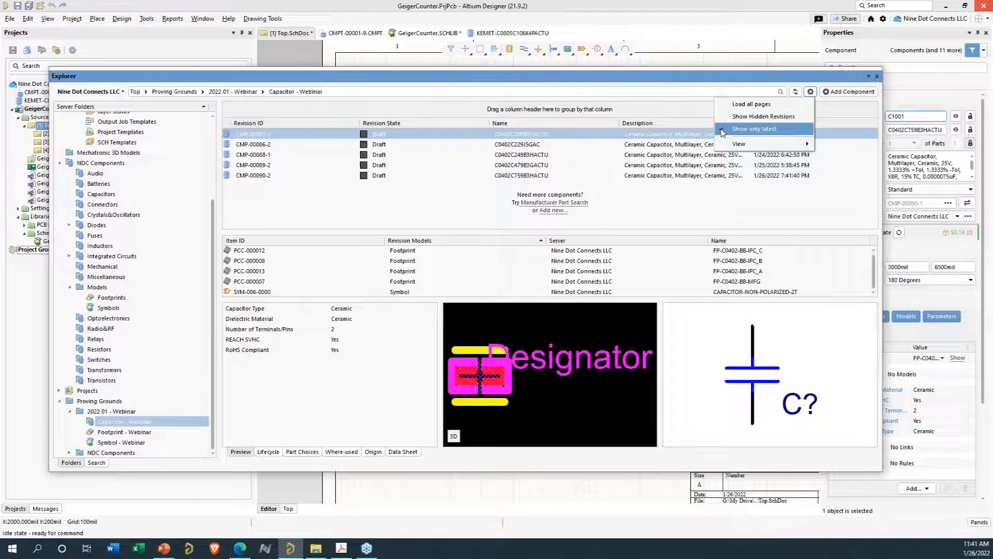
pyautogui.click(723, 129)
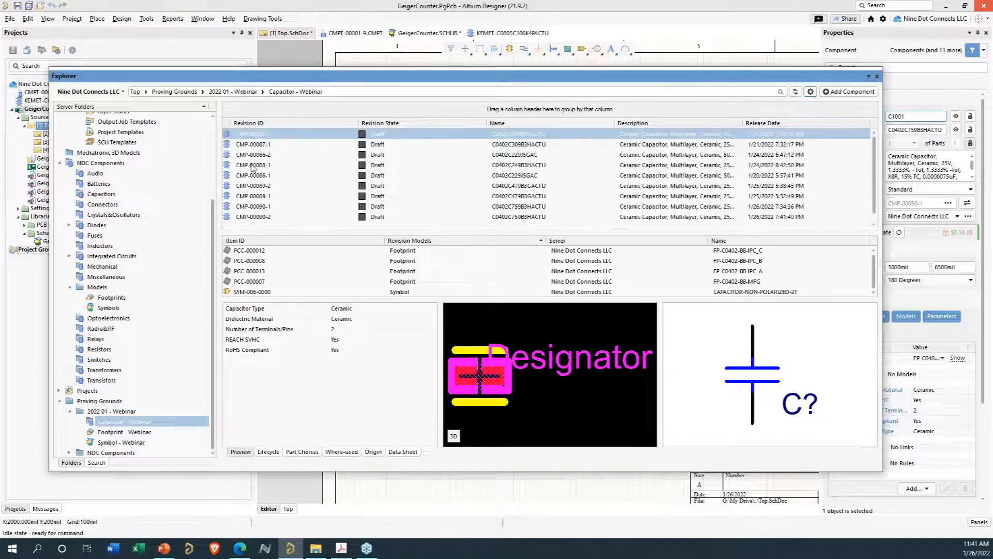
pyautogui.scroll(-1, 252, 167)
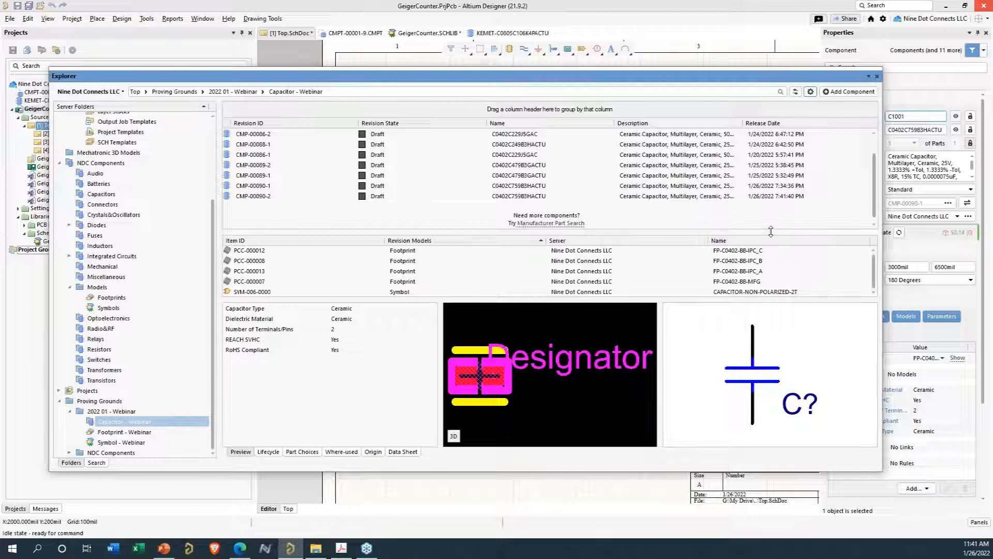
pyautogui.click(764, 197)
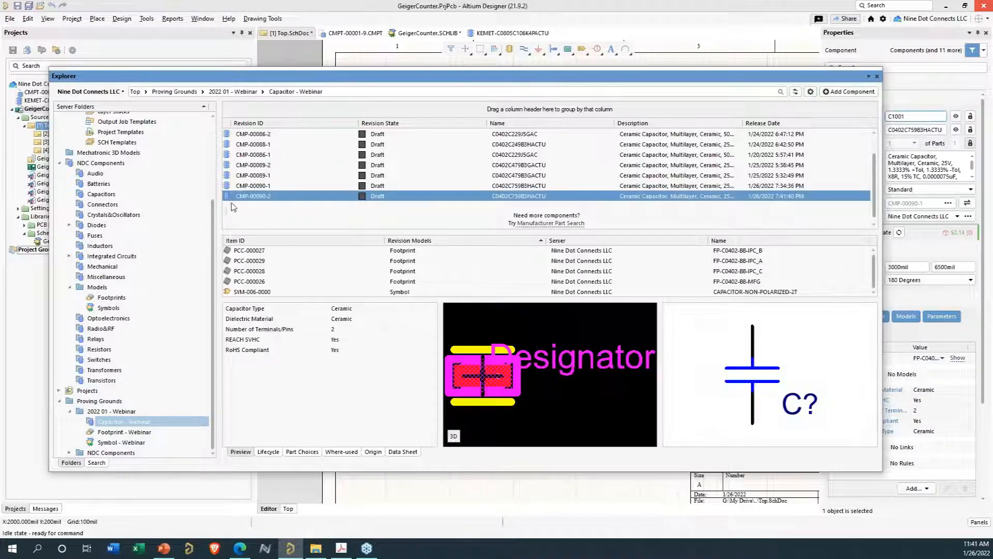
pyautogui.click(264, 187)
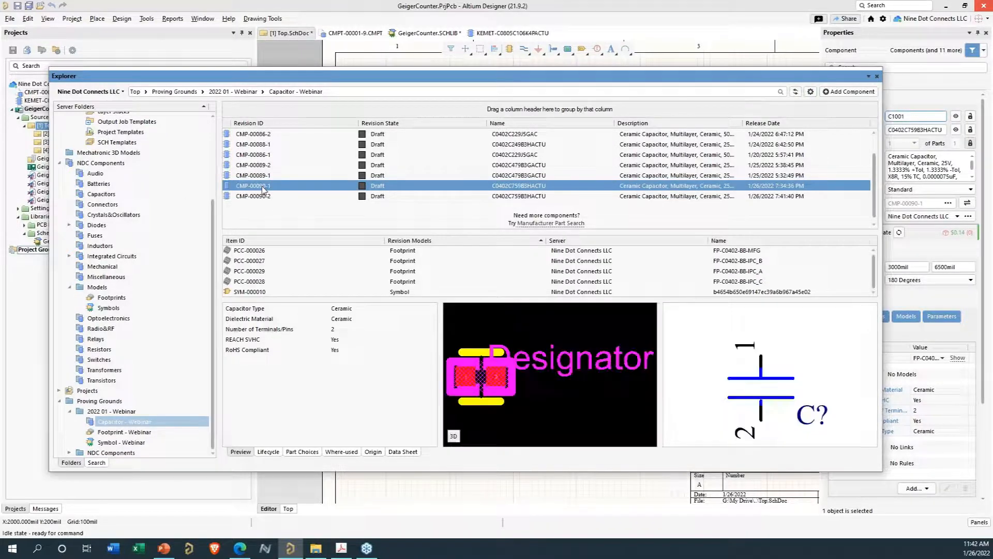
pyautogui.click(255, 195)
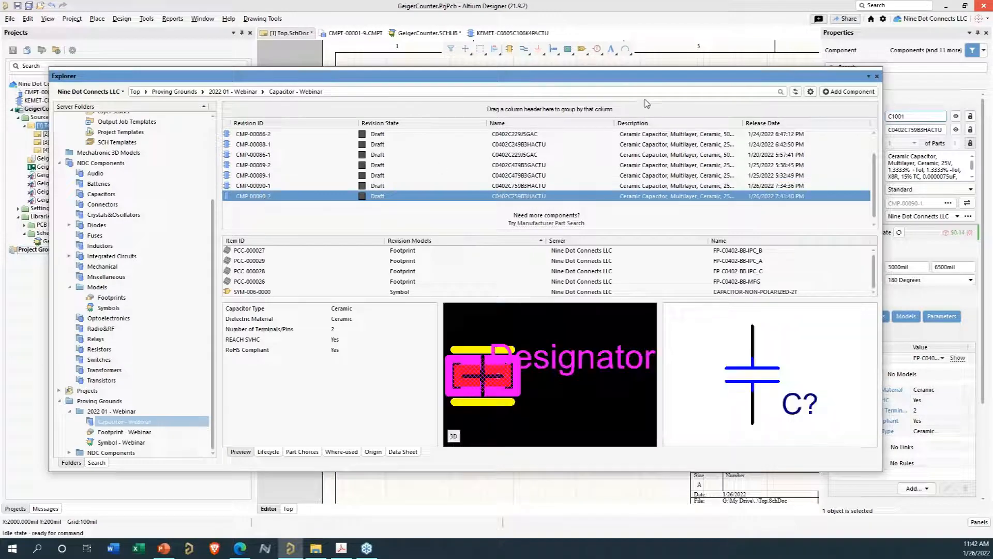
pyautogui.click(810, 93)
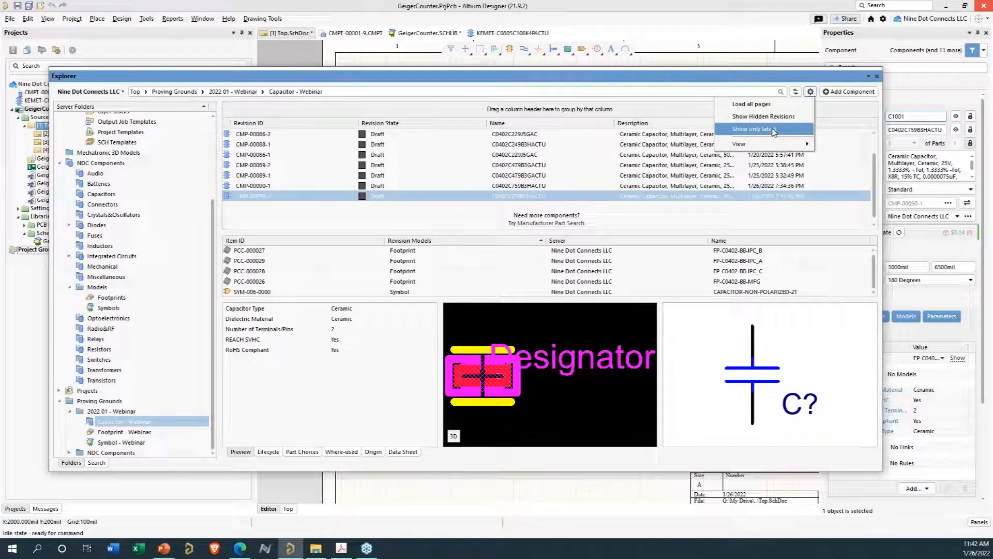
pyautogui.click(755, 129)
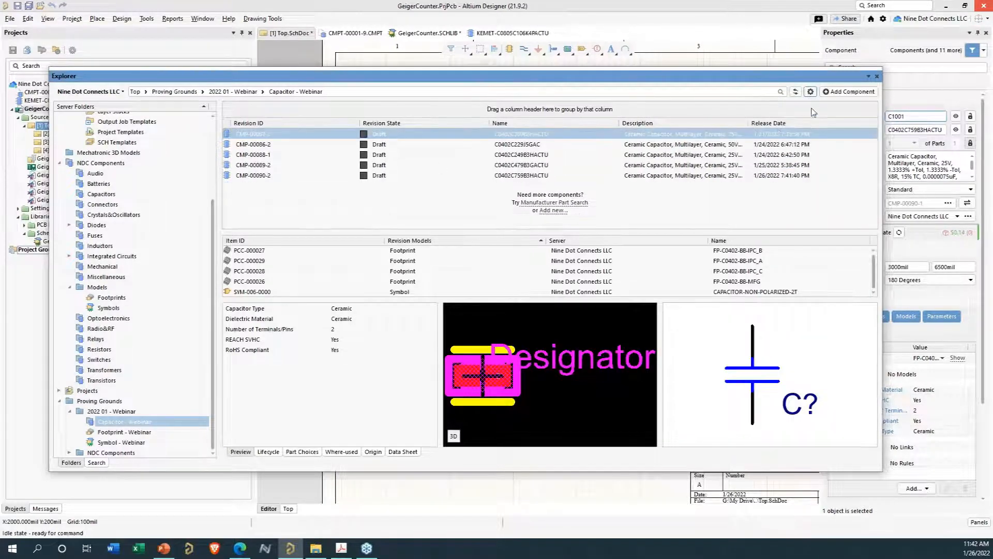
# - Close the Explorer and update capacitor C1001 on the schematic to the latest component revision
pyautogui.moveTo(819, 79); pyautogui.dragTo(785, 252)
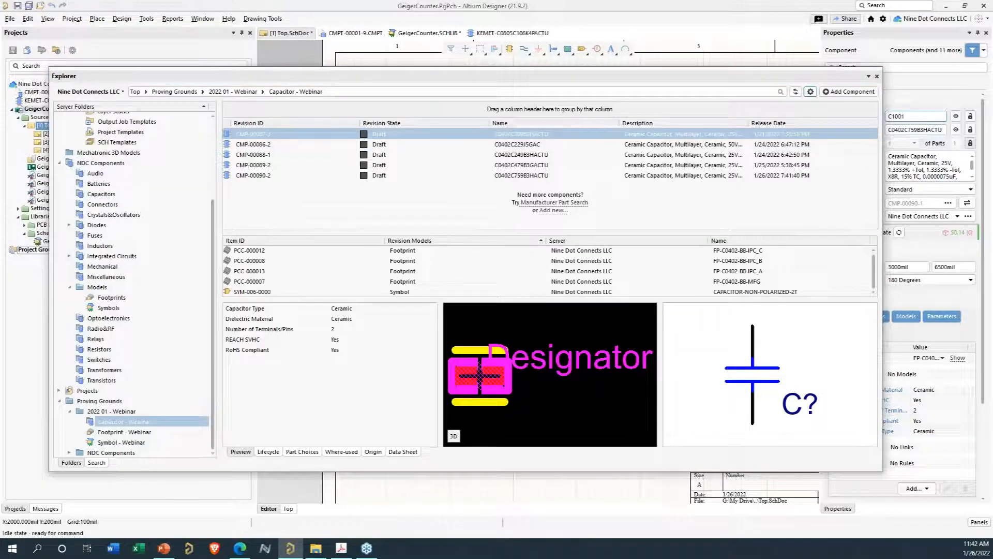
pyautogui.click(877, 77)
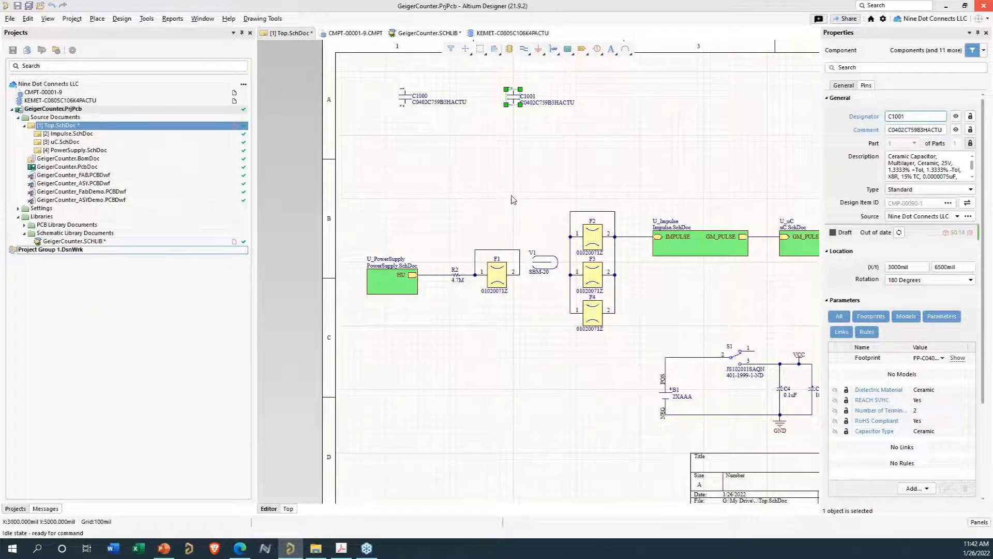
pyautogui.moveTo(520, 193); pyautogui.dragTo(481, 244, button='right')
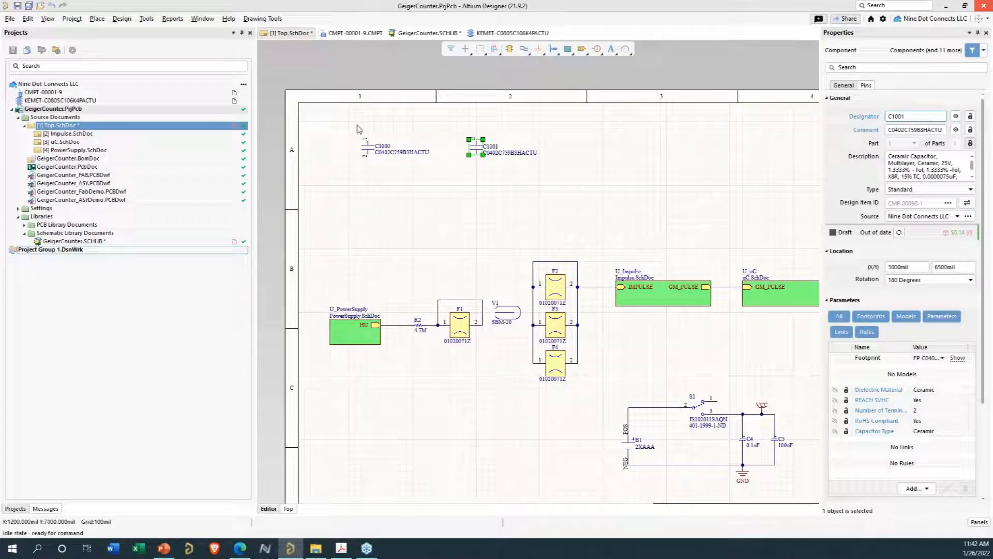
pyautogui.click(899, 233)
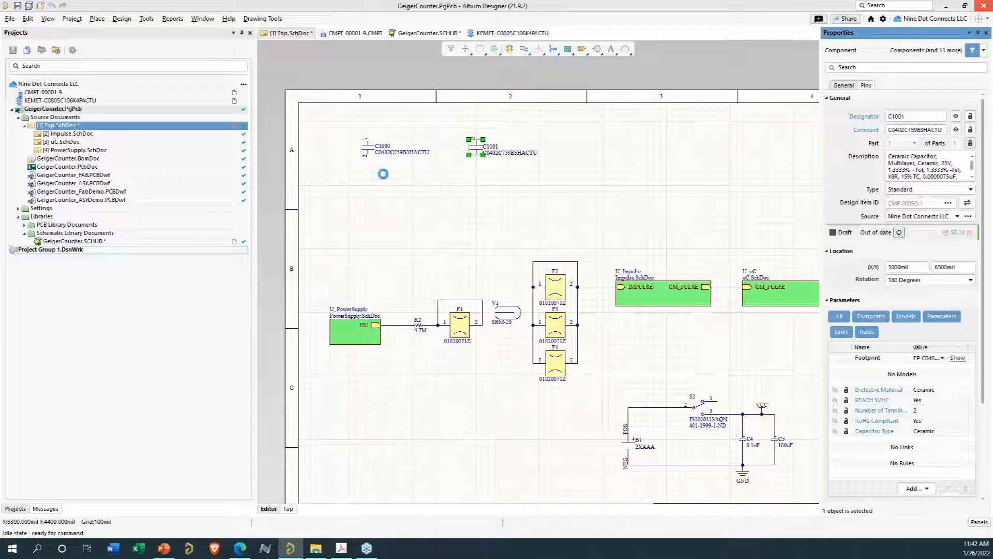
# - Select capacitor C1000 and update it to the latest component revision
pyautogui.click(367, 148)
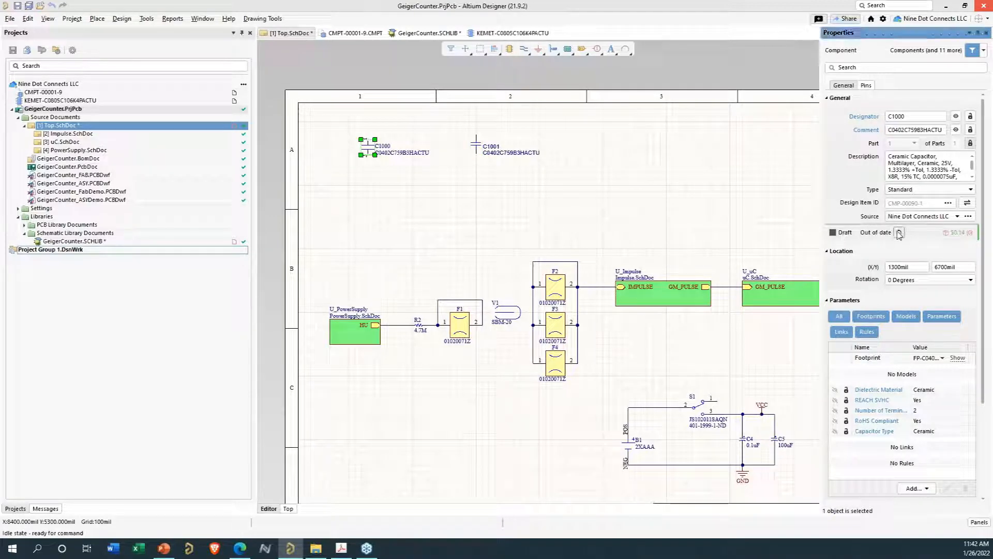
pyautogui.keyDown('ctrl'); pyautogui.scroll(2, 425, 168); pyautogui.keyUp('ctrl')
pyautogui.moveTo(425, 168); pyautogui.dragTo(454, 239, button='right')
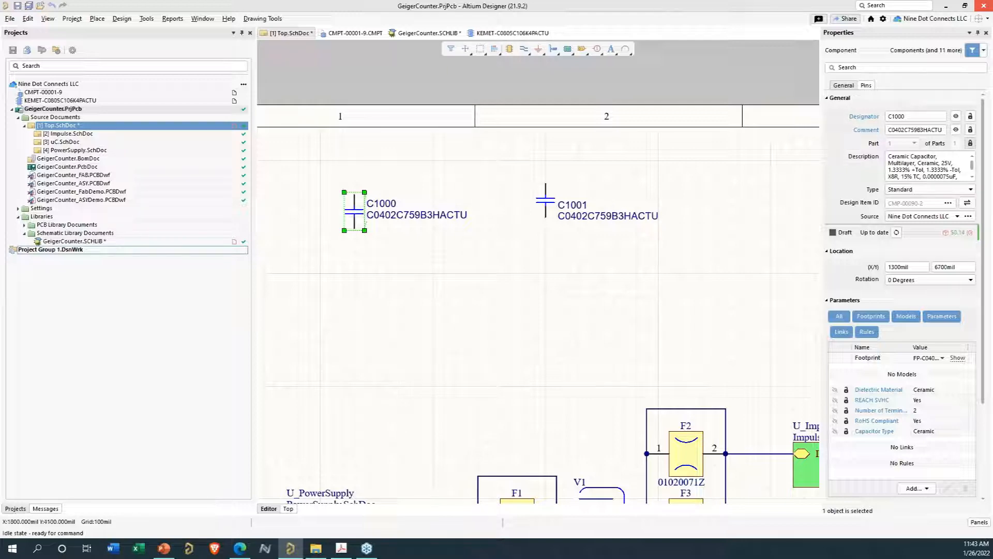
# - Reopen the server Explorer and review the revisions in the Symbol - Webinar folder
pyautogui.moveTo(545, 558); pyautogui.dragTo(456, 53)
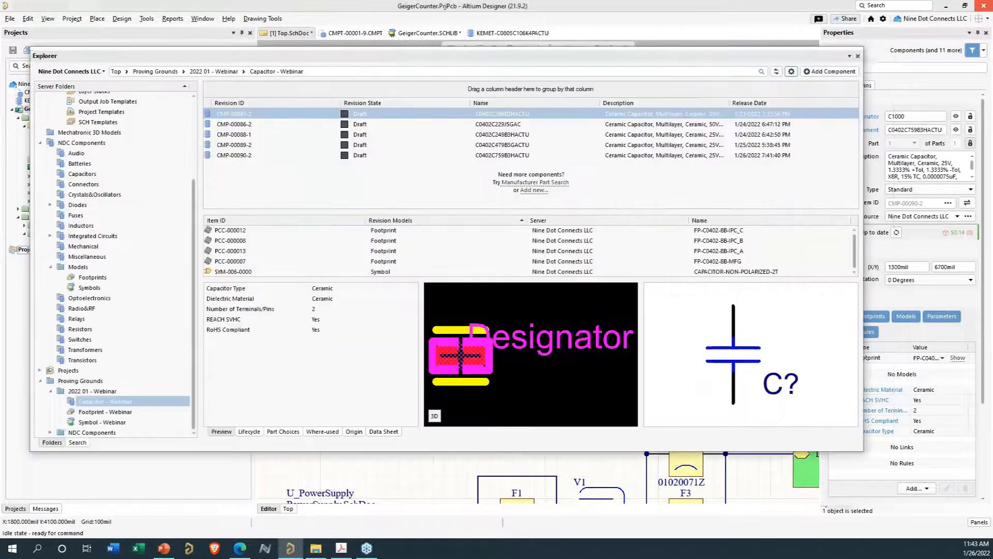
pyautogui.rightClick(242, 115)
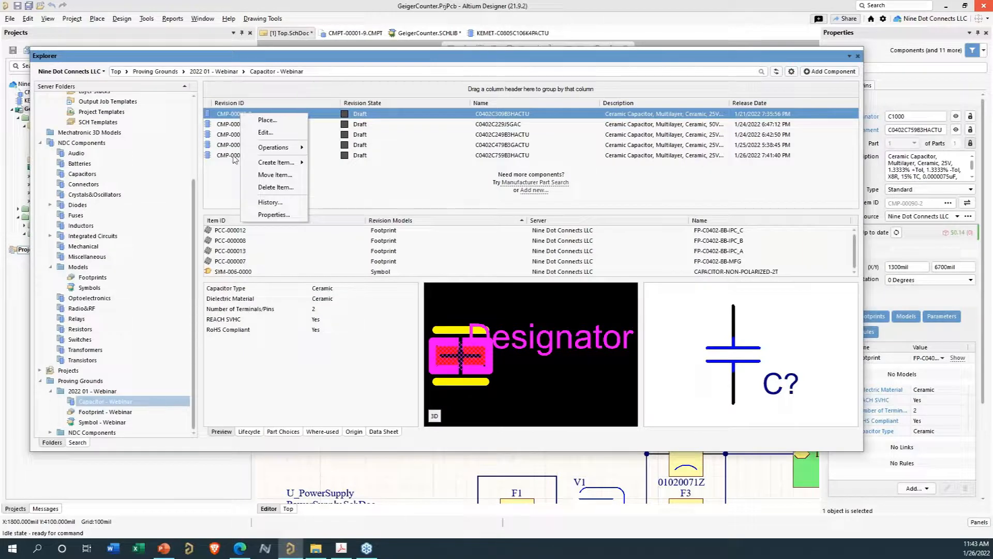
pyautogui.press('Escape')
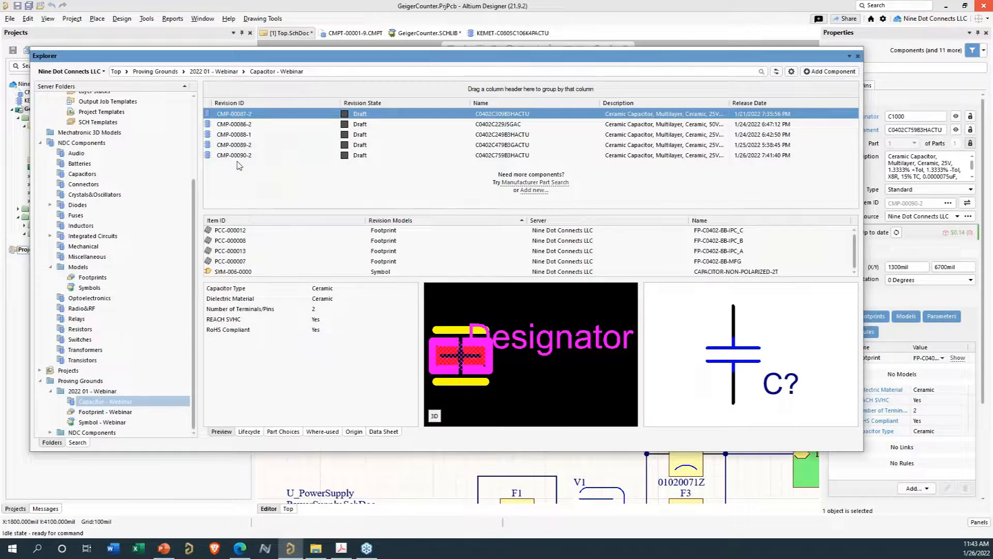
pyautogui.click(791, 71)
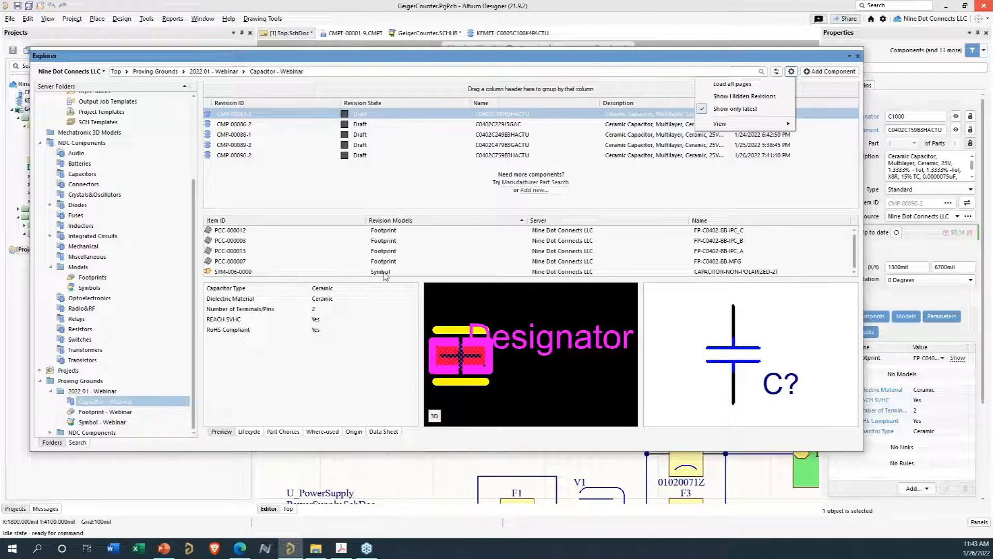
pyautogui.click(299, 189)
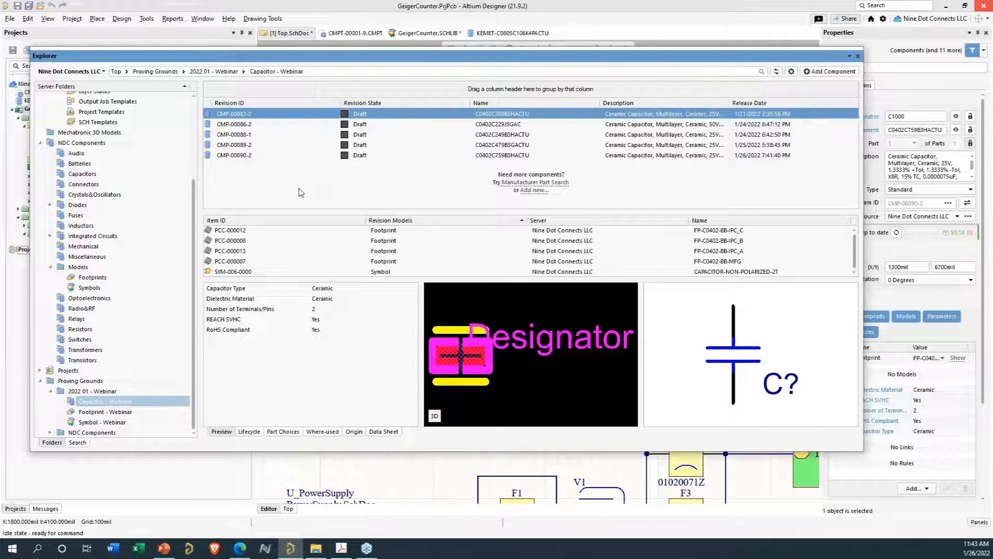
pyautogui.click(103, 423)
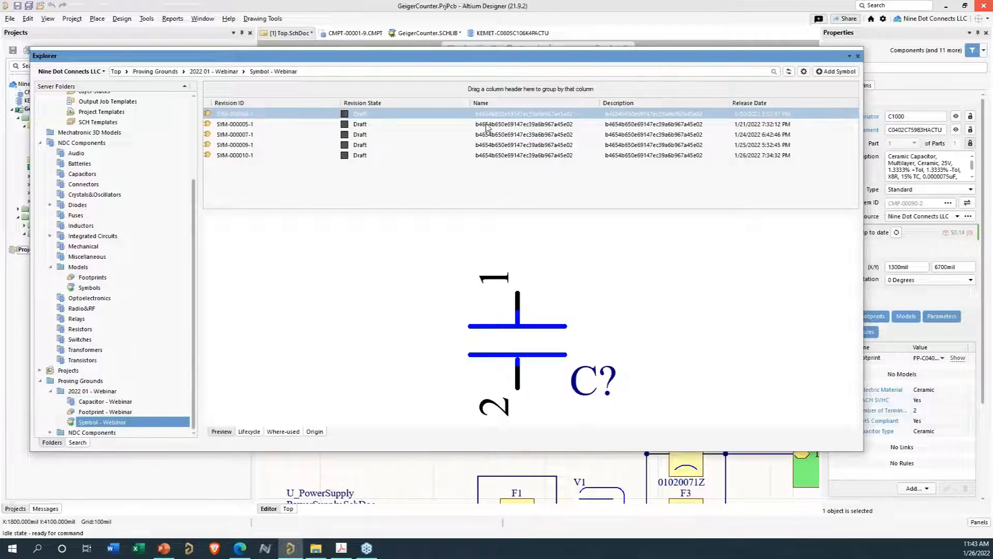
pyautogui.click(489, 125)
pyautogui.click(494, 135)
pyautogui.click(497, 145)
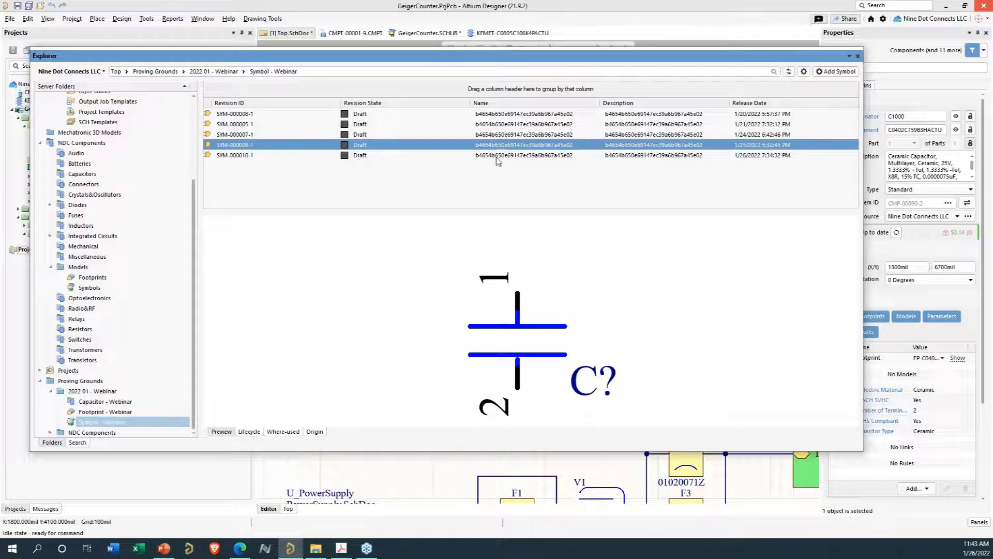
pyautogui.click(497, 156)
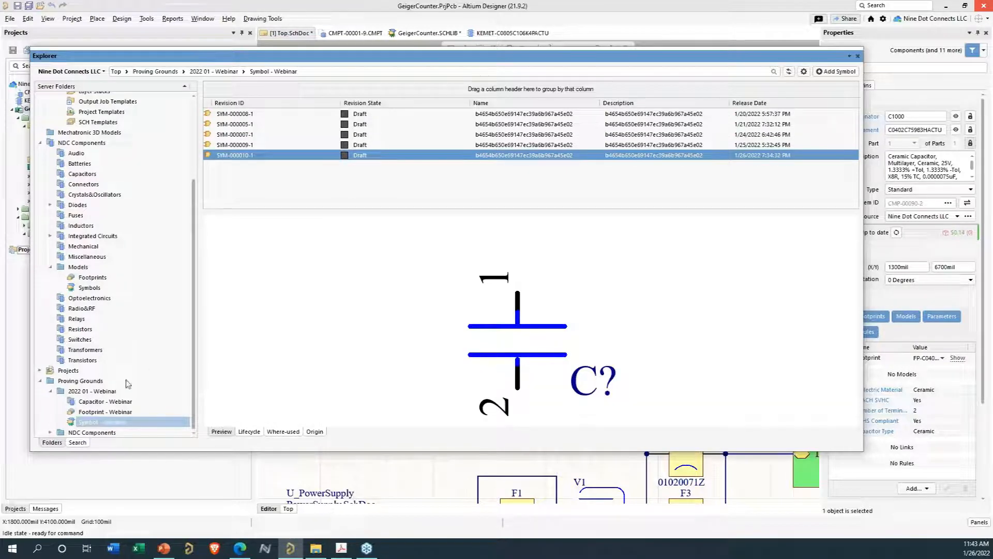
# - Review all footprint revisions in the Footprint - Webinar folder, then revisit the Symbol - Webinar folder
pyautogui.click(86, 413)
pyautogui.click(455, 151)
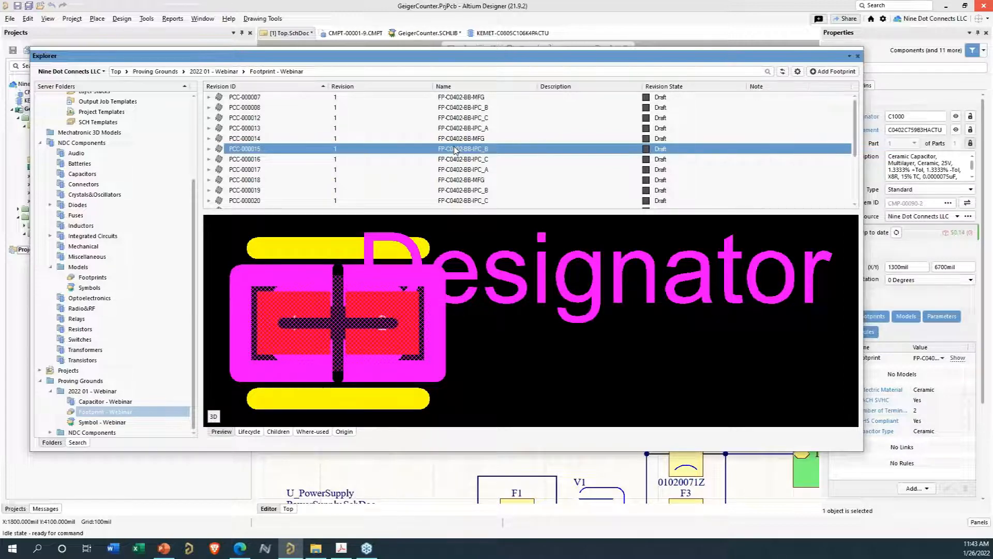
pyautogui.hotkey('ctrl', 'a')
pyautogui.rightClick(462, 123)
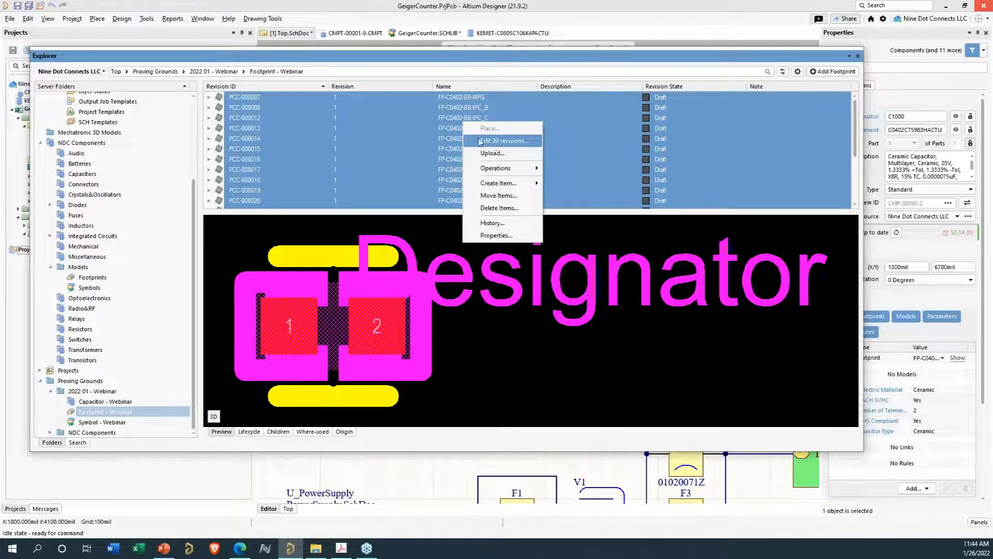
pyautogui.click(444, 118)
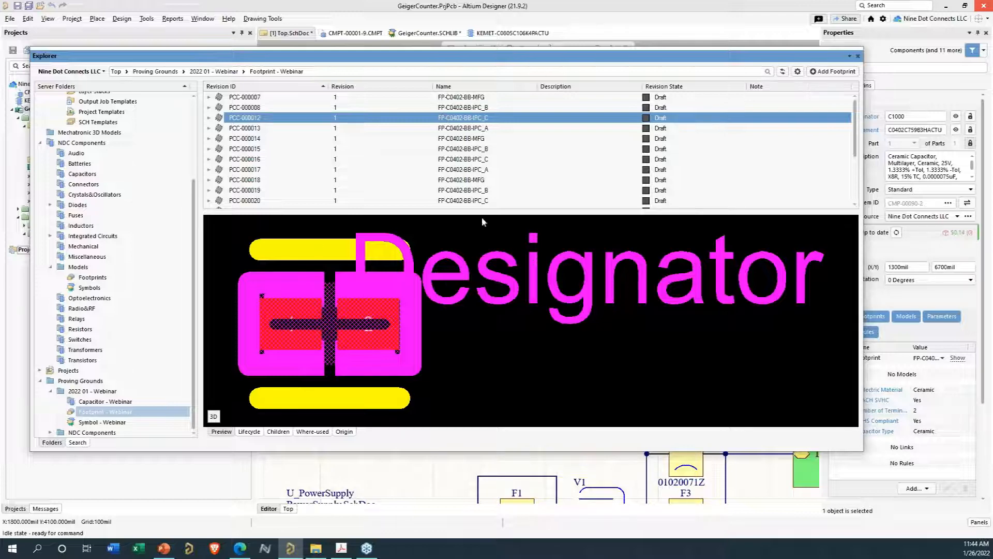
pyautogui.click(103, 423)
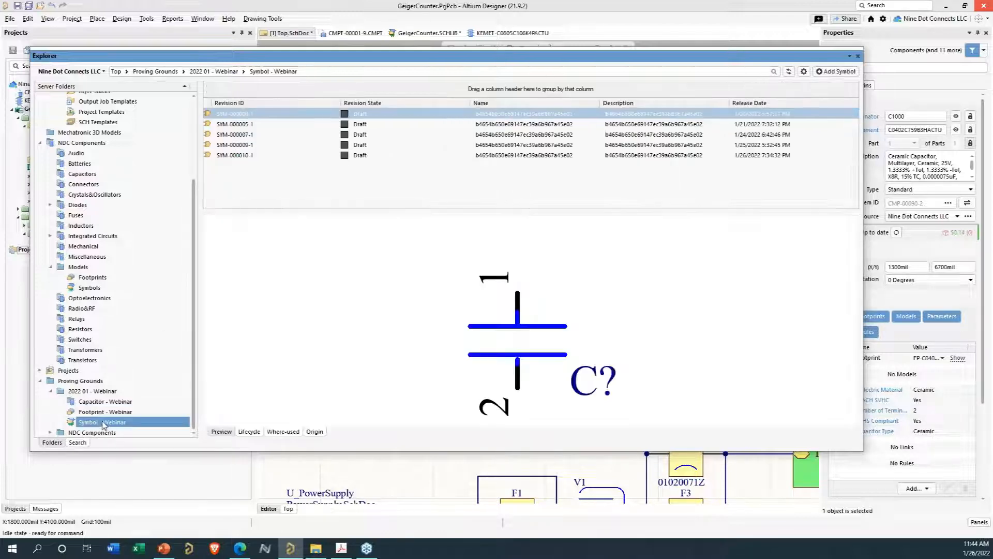
pyautogui.click(528, 128)
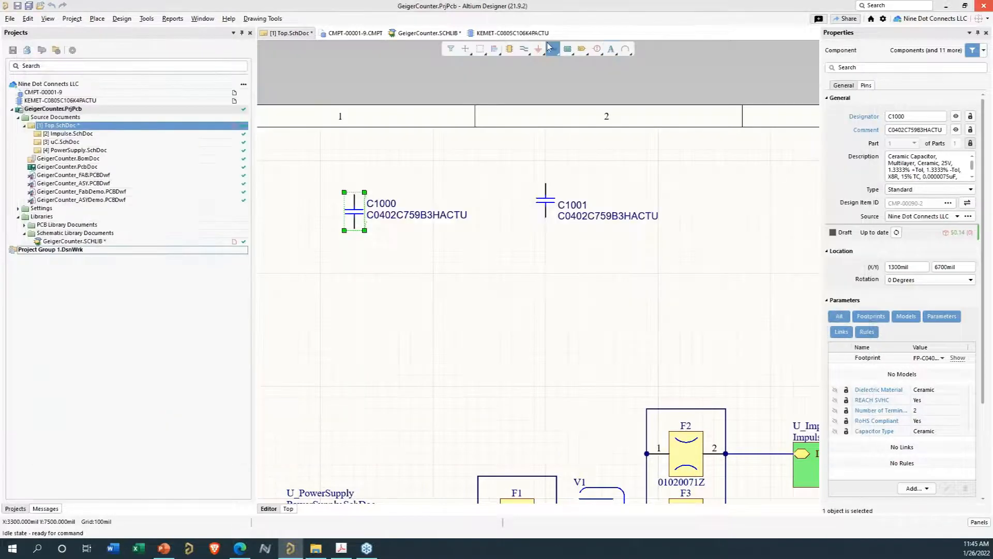
# - Switch to the KEMET-C0805C106K4PACTU component and view the options for adding a footprint
pyautogui.click(516, 34)
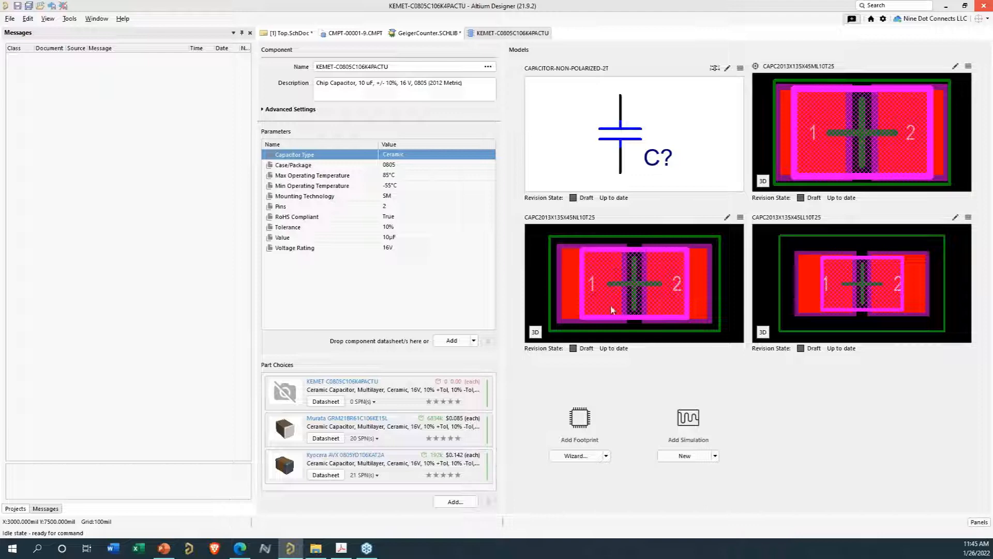
pyautogui.click(605, 456)
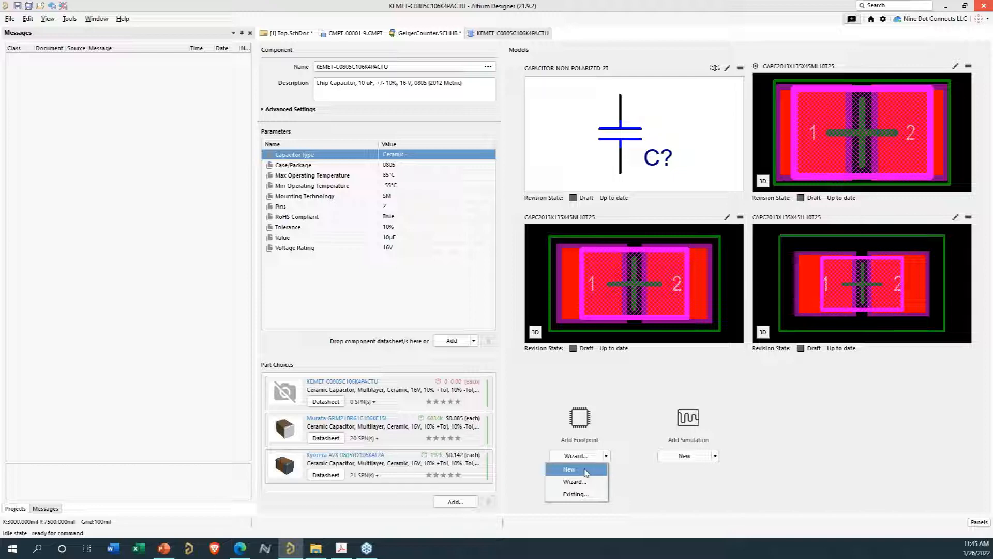
pyautogui.click(741, 70)
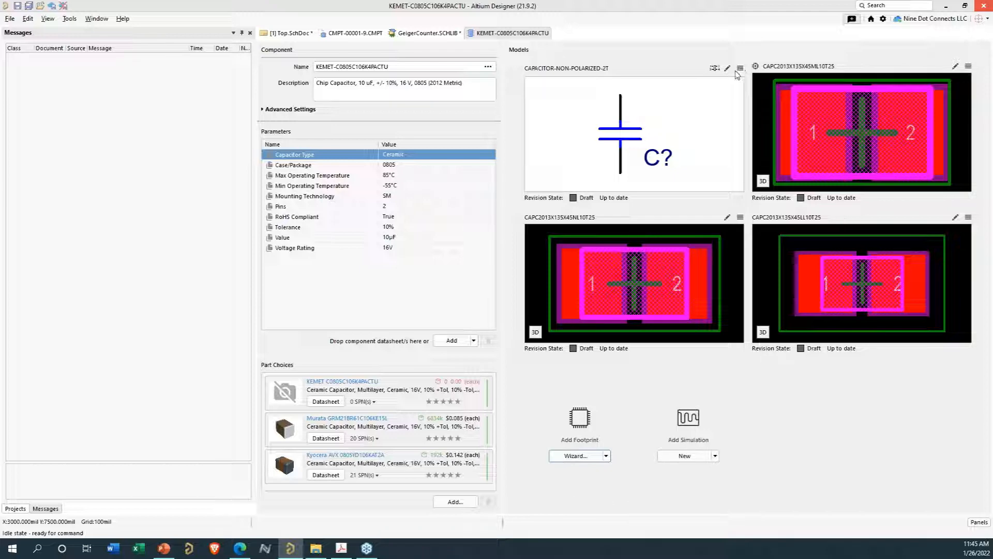
# - Remove the CAPACITOR-NON-POLARIZED-2T symbol from the component and start a new symbol for it
pyautogui.click(740, 68)
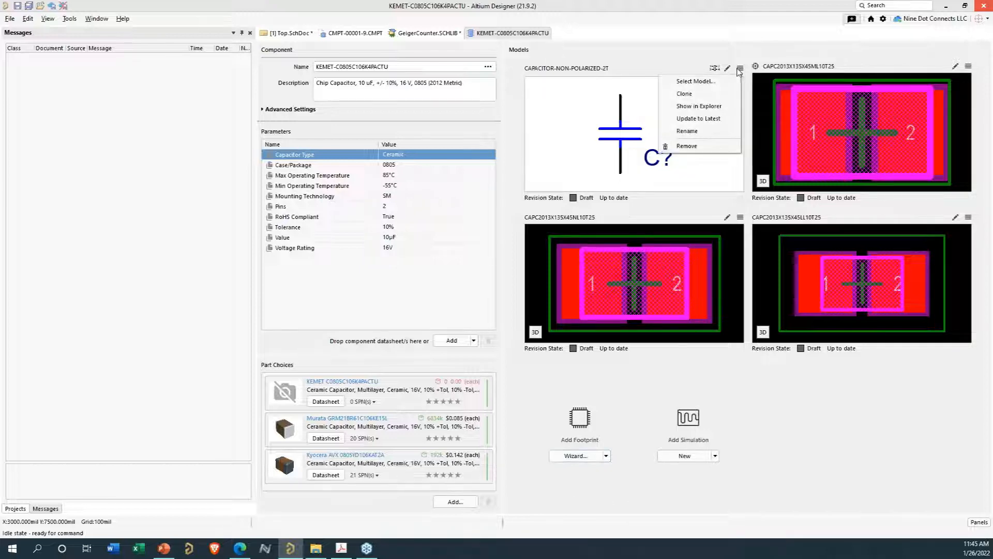
pyautogui.click(688, 147)
pyautogui.click(816, 306)
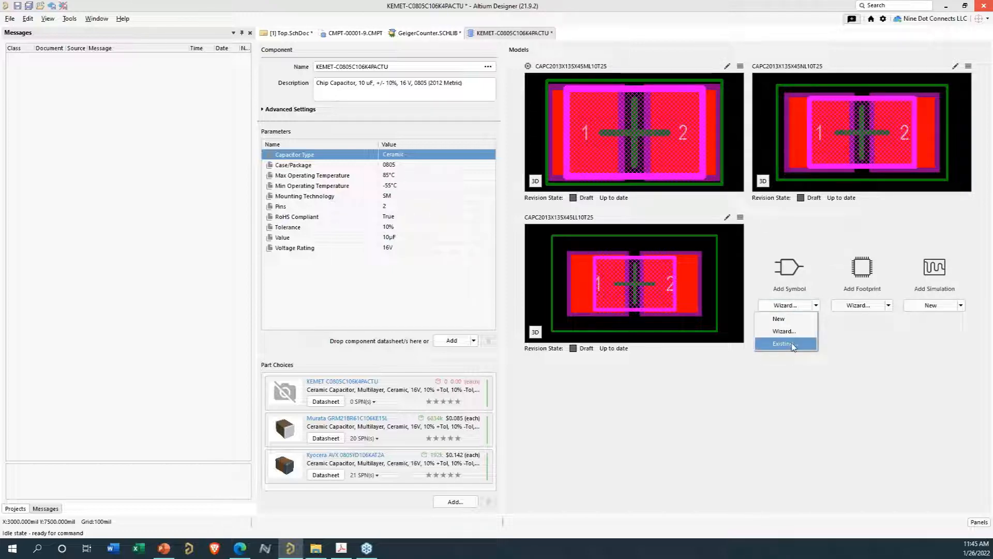
pyautogui.click(805, 320)
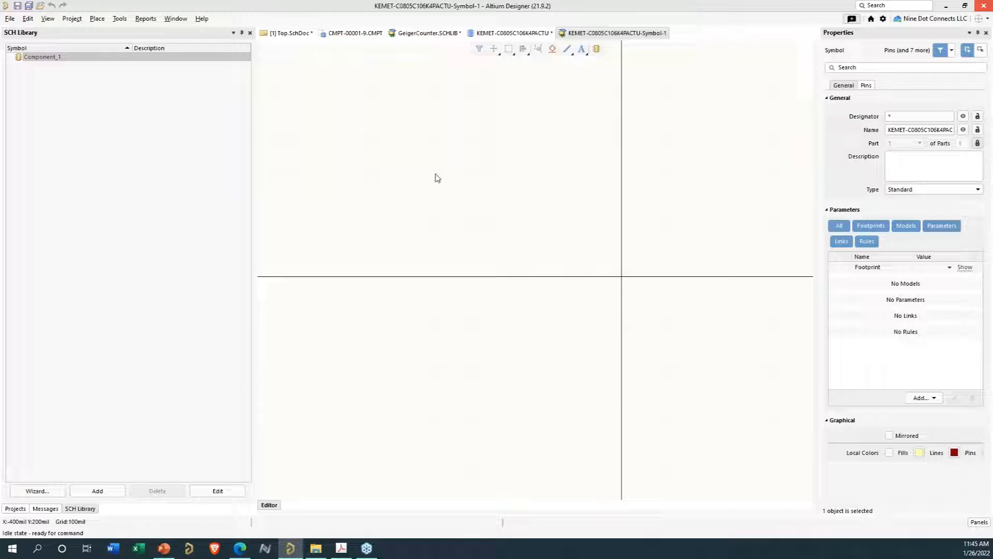
# - Place two horizontal pins, numbered 5 and 6, end to end in the new symbol
pyautogui.click(97, 19)
pyautogui.click(104, 43)
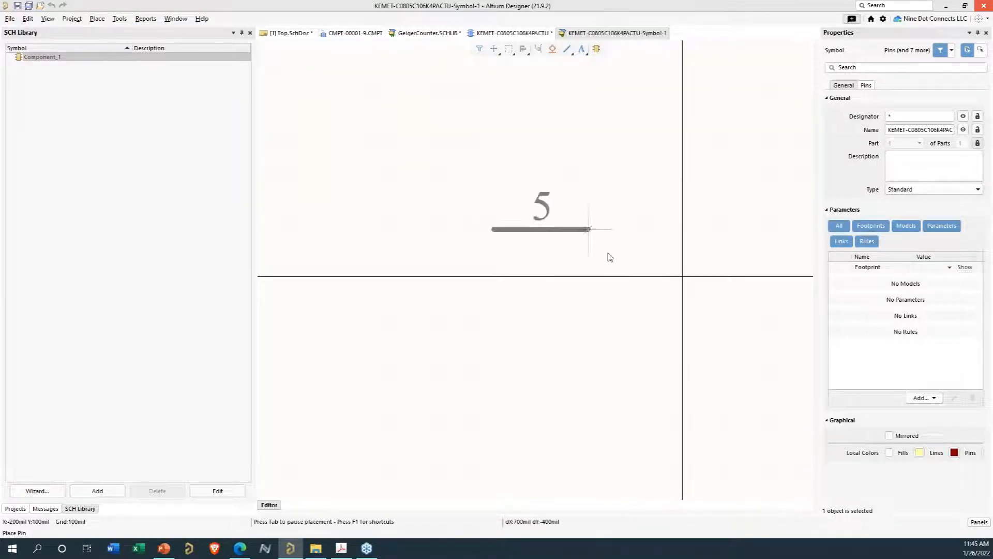
pyautogui.press('space')
pyautogui.press('space')
pyautogui.click(582, 278)
pyautogui.press('space')
pyautogui.press('space')
pyautogui.click(778, 276)
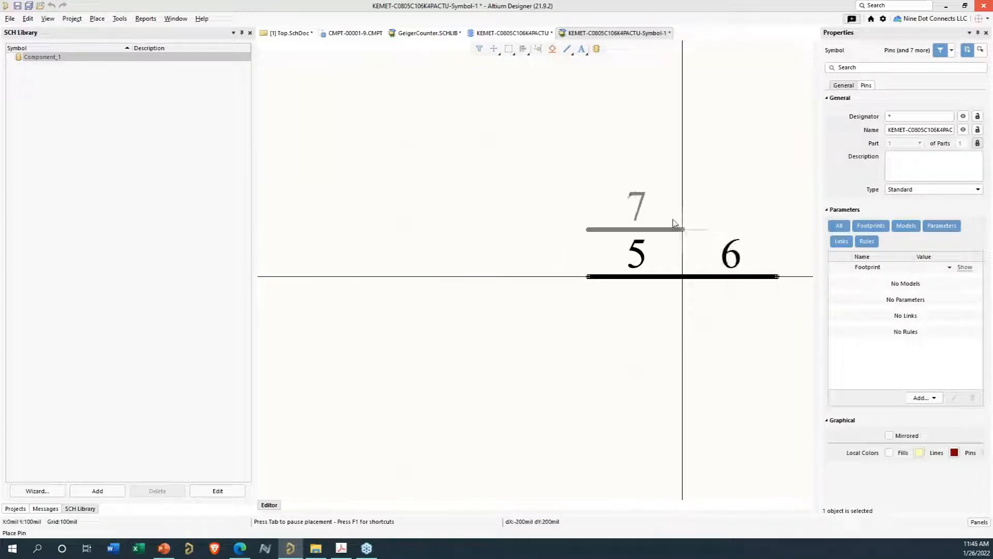
pyautogui.press('Escape')
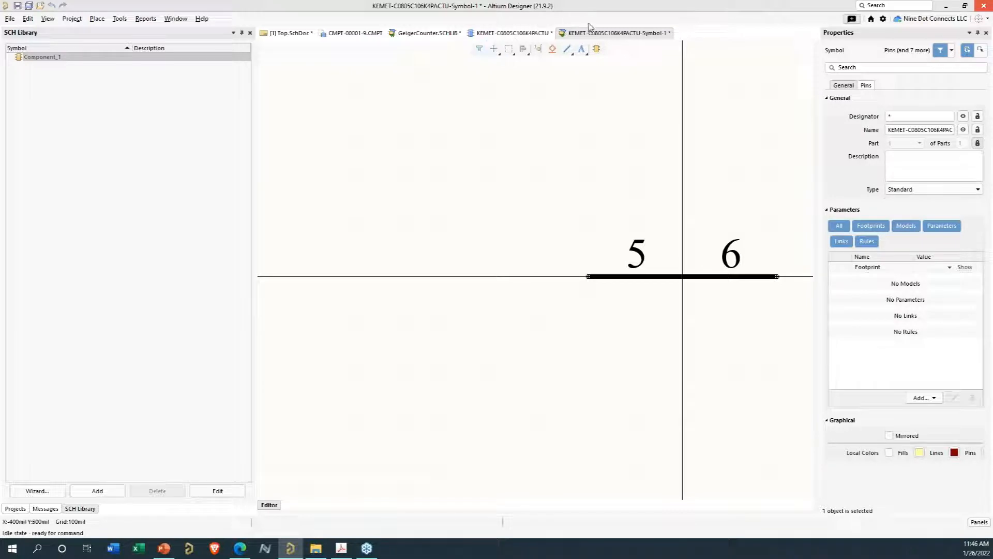
# - Close the KEMET-C0805C106K4PACTU-Symbol-1 document and save its changes
pyautogui.rightClick(590, 34)
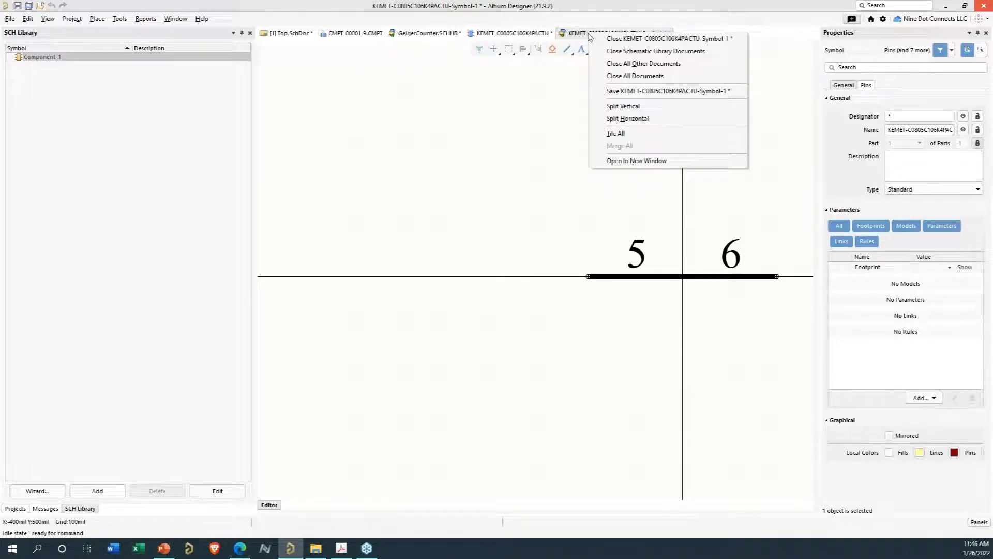
pyautogui.click(623, 39)
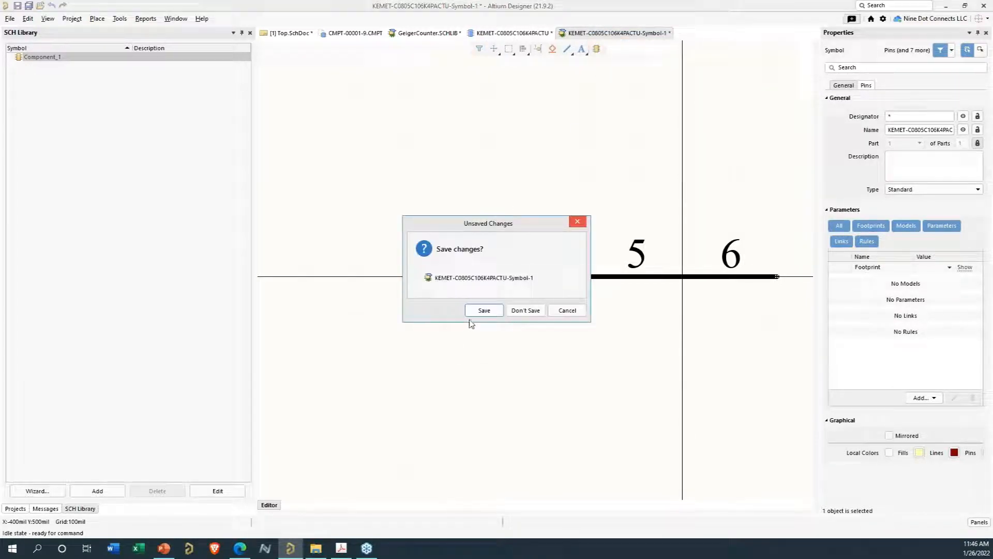
pyautogui.click(481, 313)
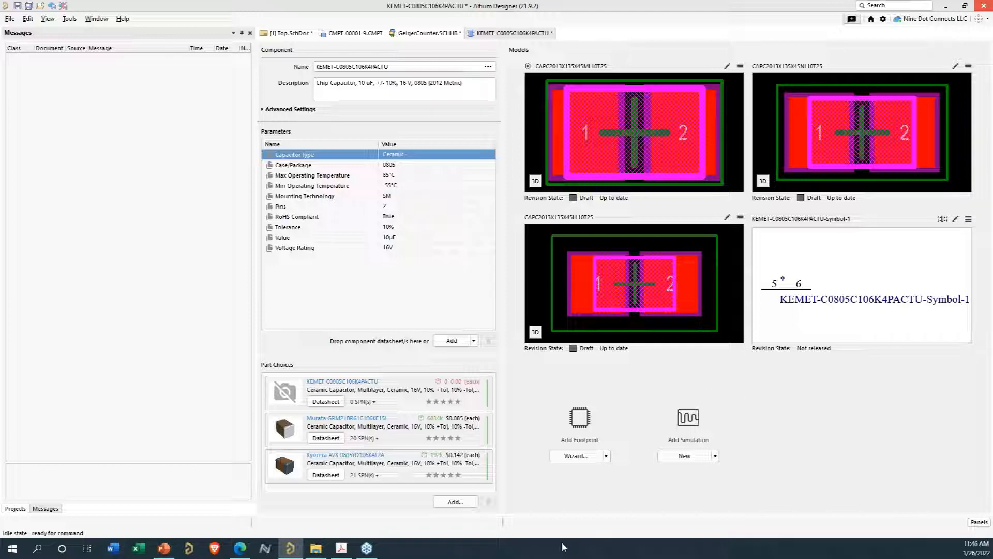
# - Open the server Explorer and browse the Symbols folder under NDC Components Models
pyautogui.moveTo(564, 557); pyautogui.dragTo(604, 66)
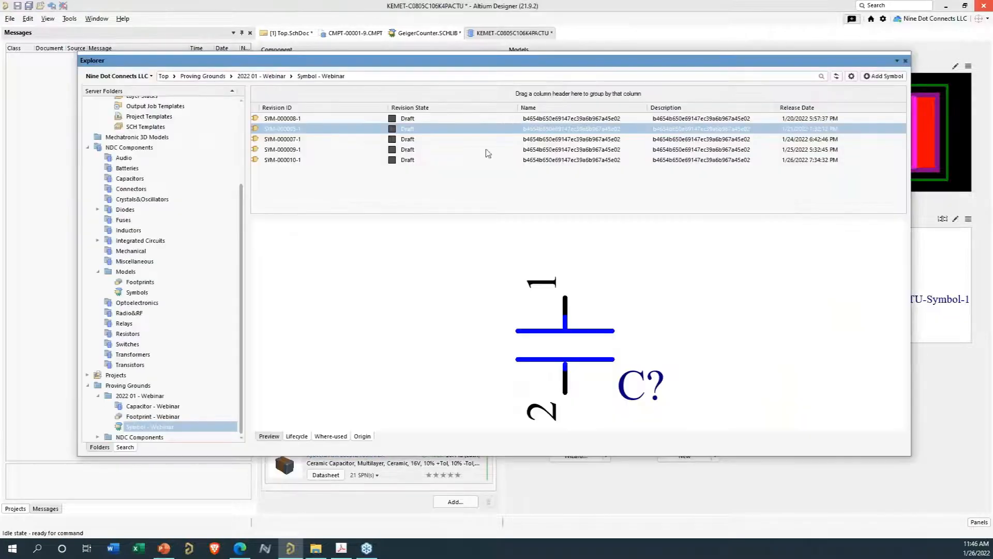
pyautogui.click(137, 295)
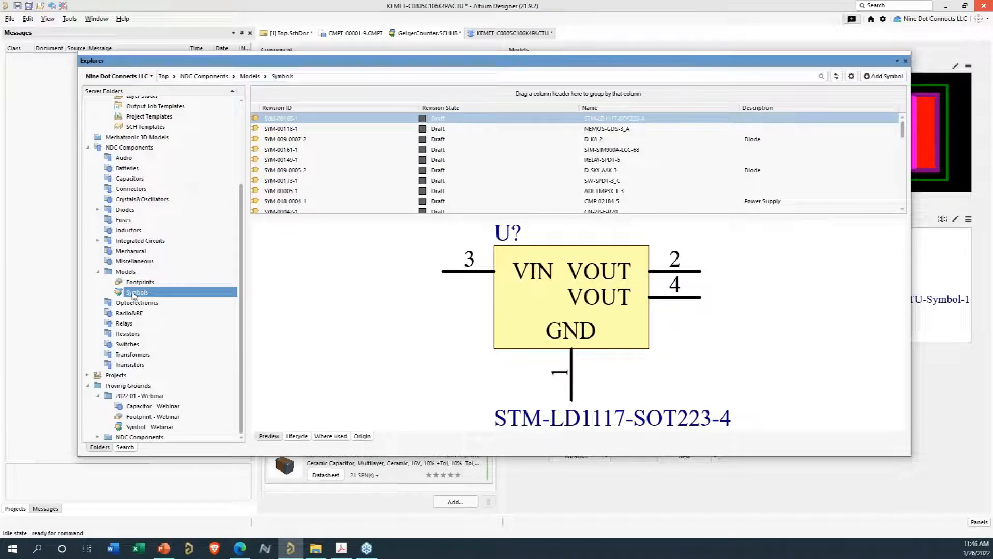
pyautogui.click(875, 78)
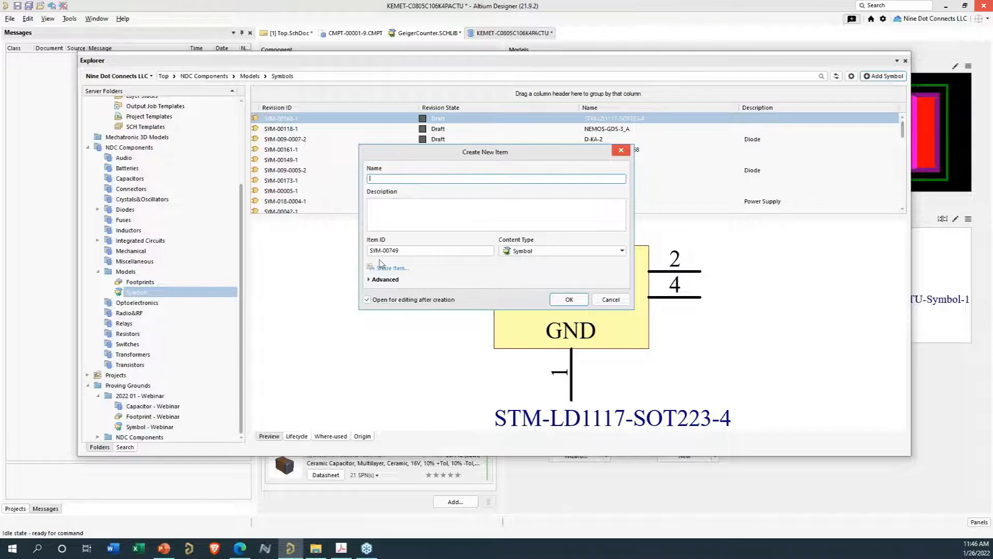
pyautogui.click(369, 280)
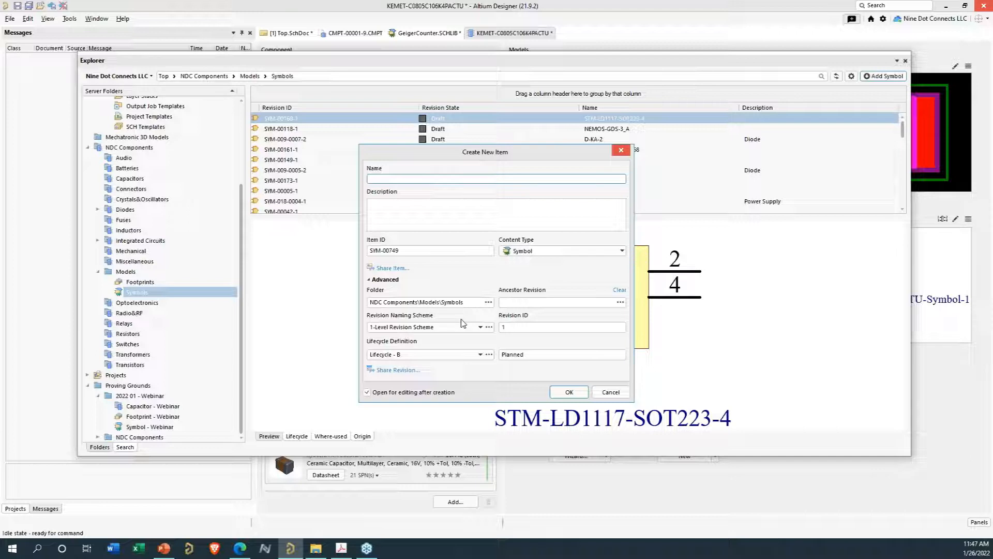
pyautogui.click(610, 393)
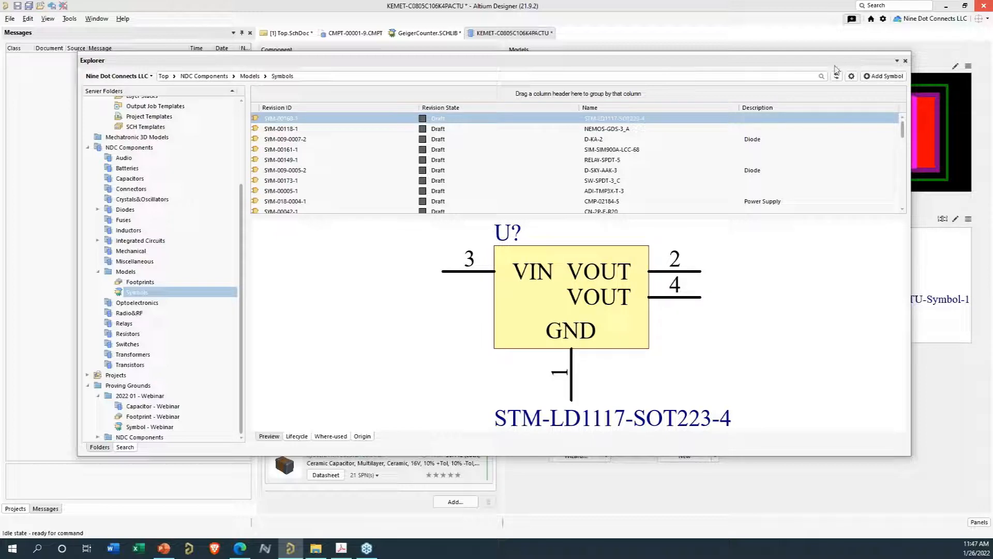
# - Browse the NDC Components Capacitors folder in the server Explorer
pyautogui.click(125, 180)
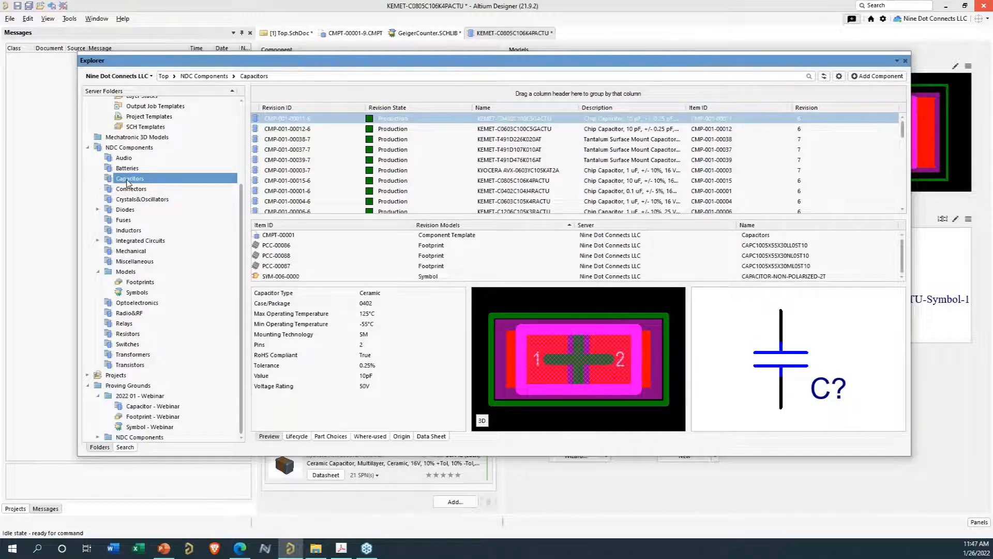
pyautogui.moveTo(529, 63); pyautogui.dragTo(490, 558)
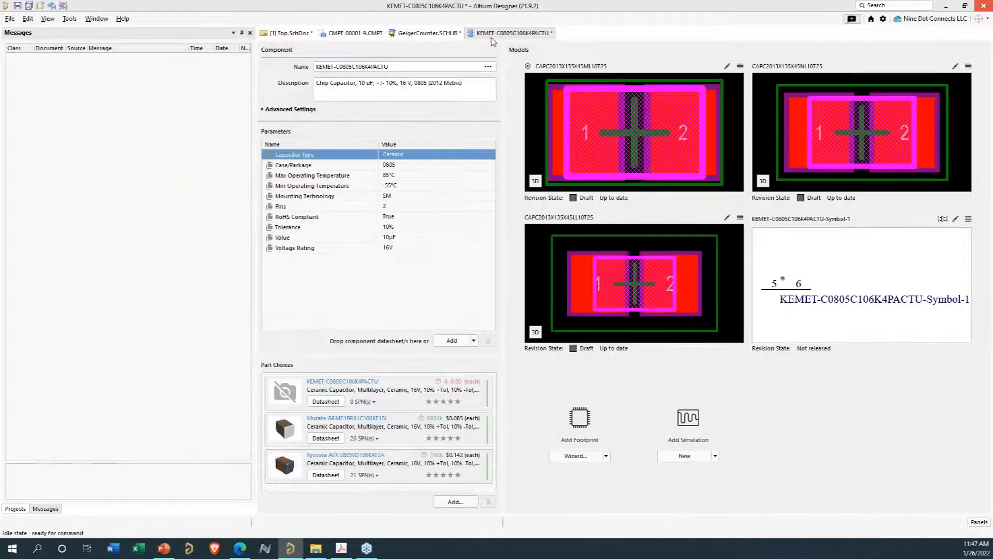
# - Close the KEMET-C0805C106K4PACTU component document without saving
pyautogui.rightClick(526, 33)
pyautogui.click(548, 37)
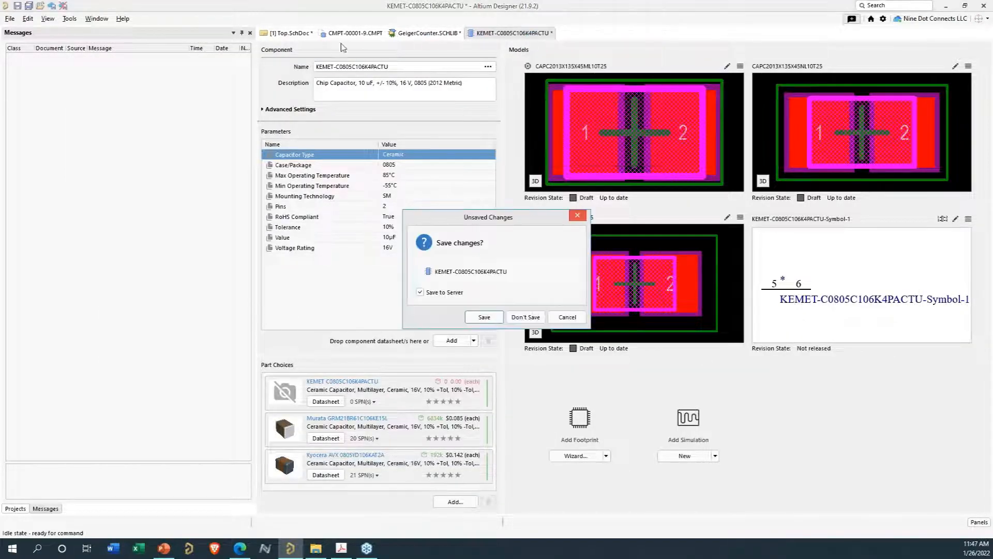
pyautogui.click(525, 317)
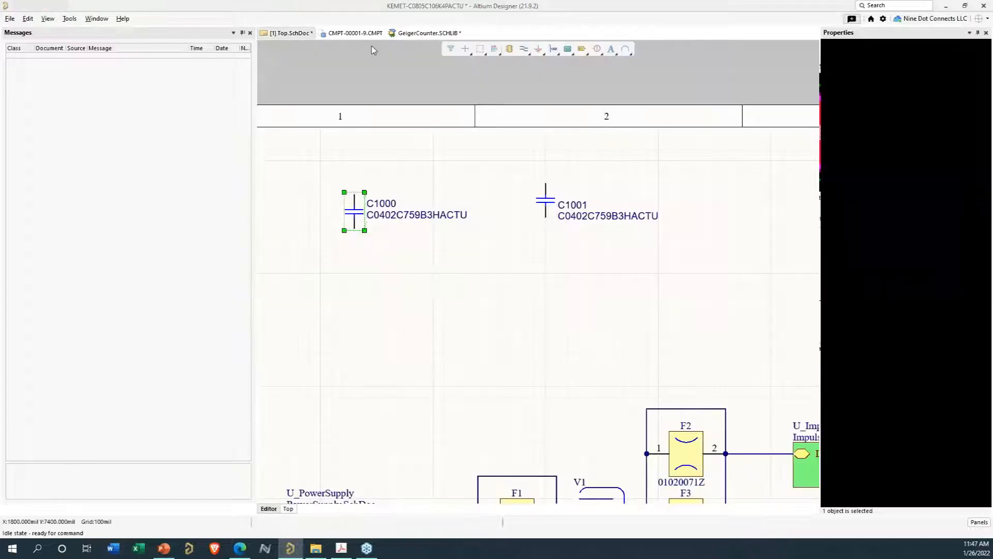
# - Create a new component in the Capacitors folder from the CMPT-00001-9 component template
pyautogui.click(362, 35)
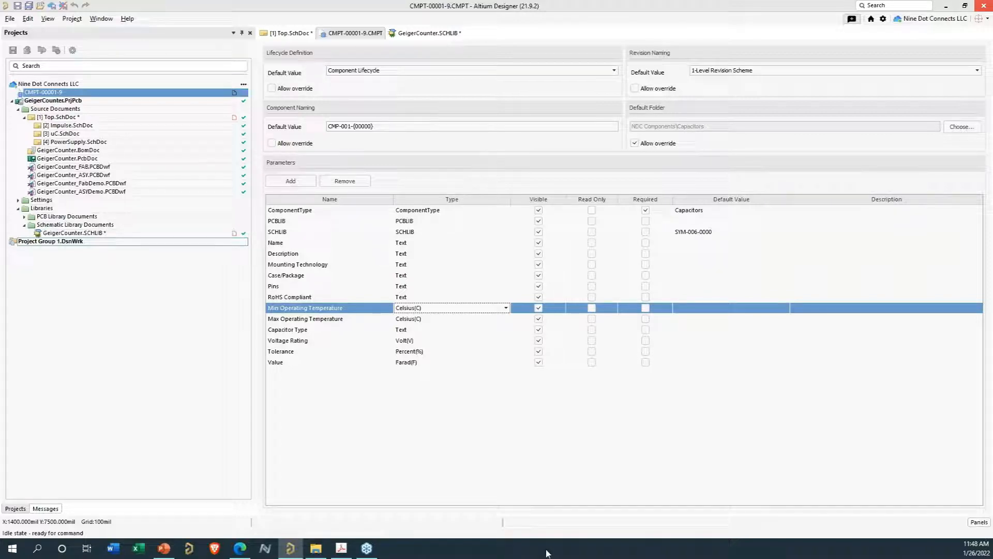
pyautogui.moveTo(650, 558); pyautogui.dragTo(635, 58)
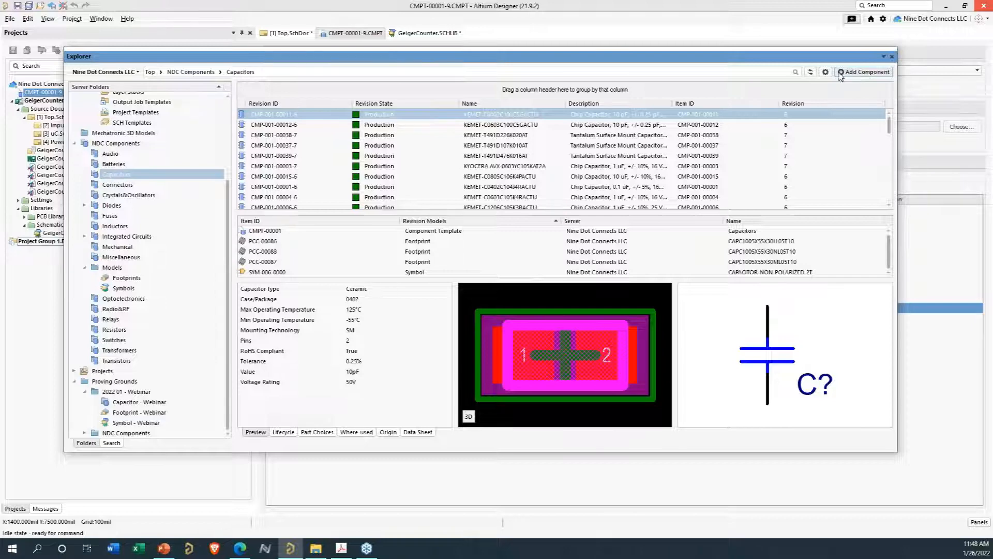
pyautogui.click(852, 73)
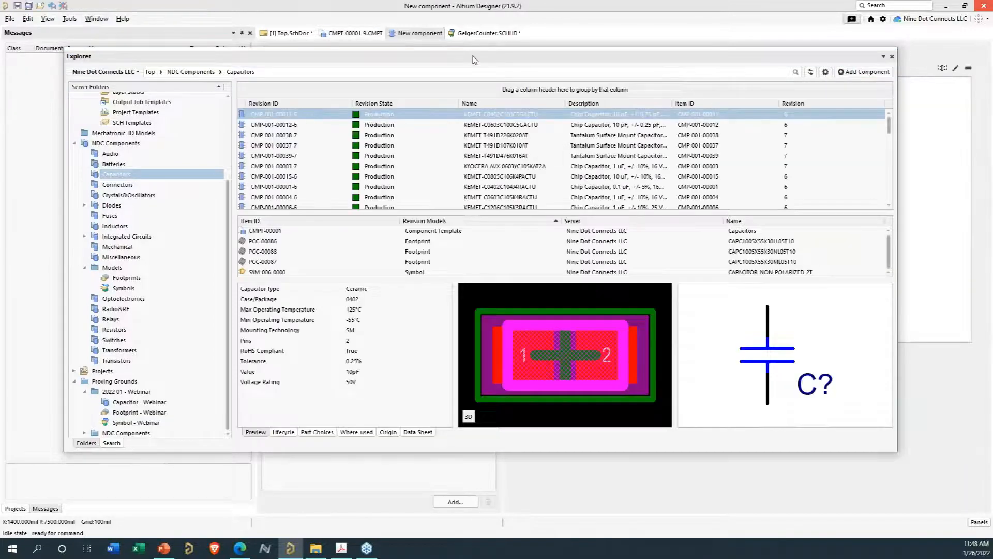
pyautogui.moveTo(472, 60); pyautogui.dragTo(446, 557)
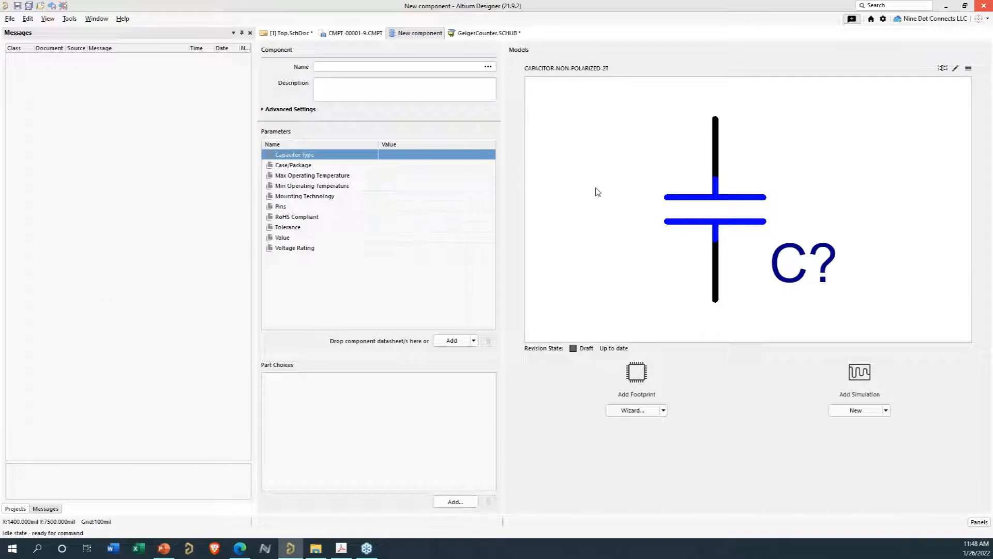
# - Try to name the new component C0402C759B3HACTU using the cloud part suggestion
pyautogui.click(330, 66)
pyautogui.write('c0402')
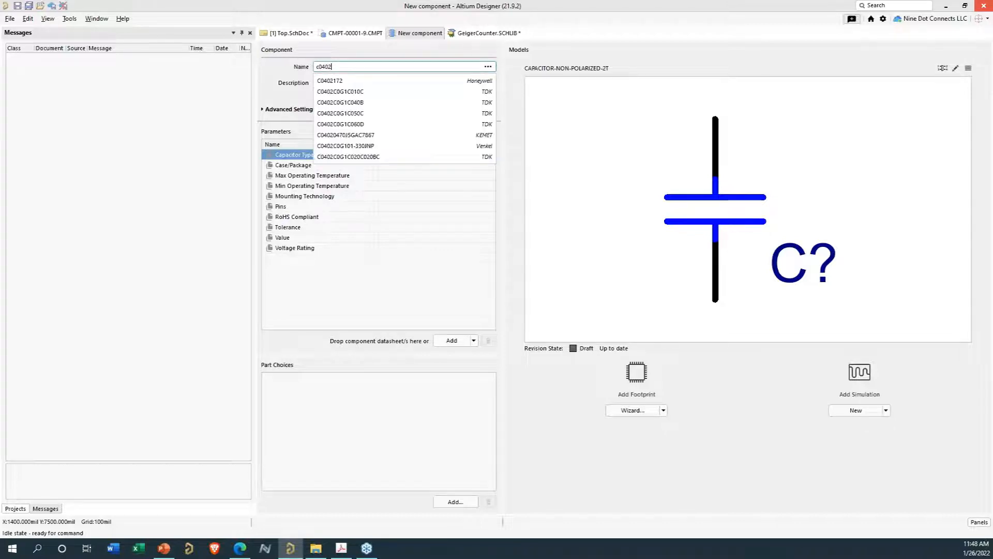
pyautogui.write('c')
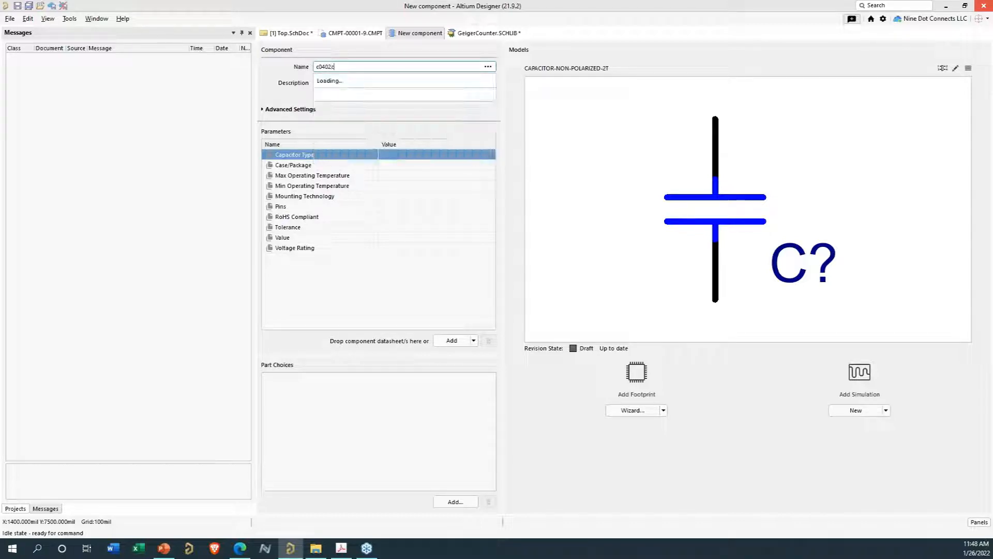
pyautogui.write('759')
pyautogui.click(336, 82)
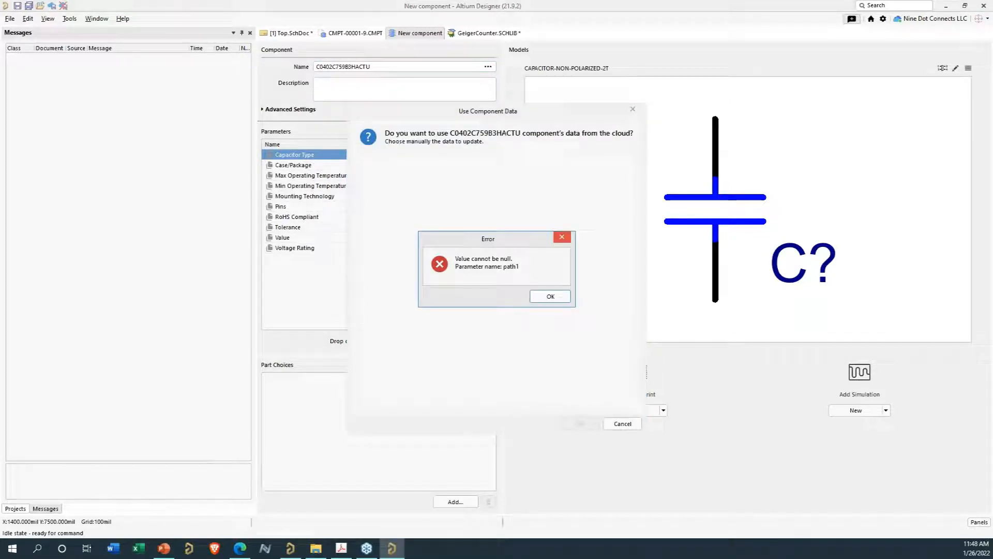
pyautogui.click(550, 296)
# - Retry naming the new component C0402C759B3HACTU from the cloud part suggestions
pyautogui.click(342, 68)
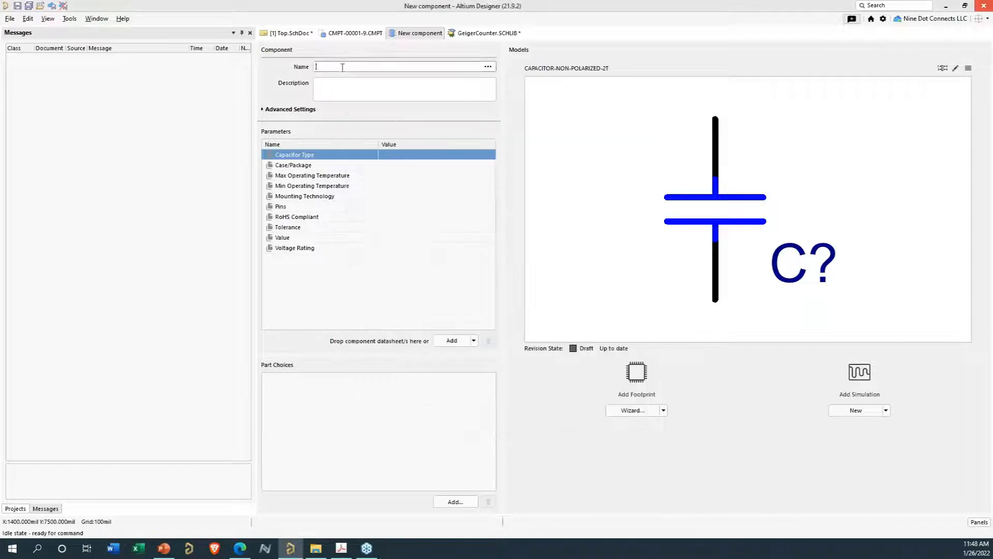
pyautogui.write('C0')
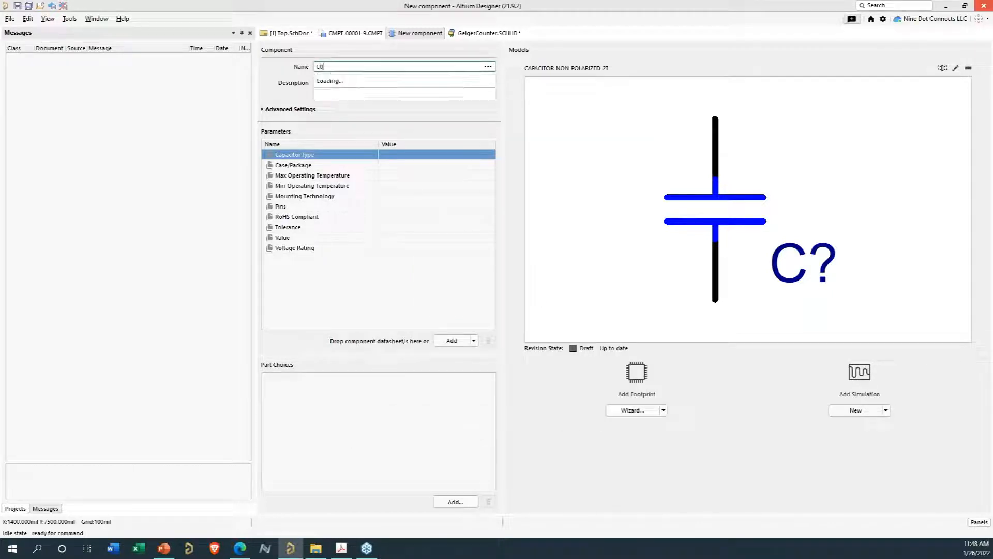
pyautogui.write('402C759')
pyautogui.click(355, 82)
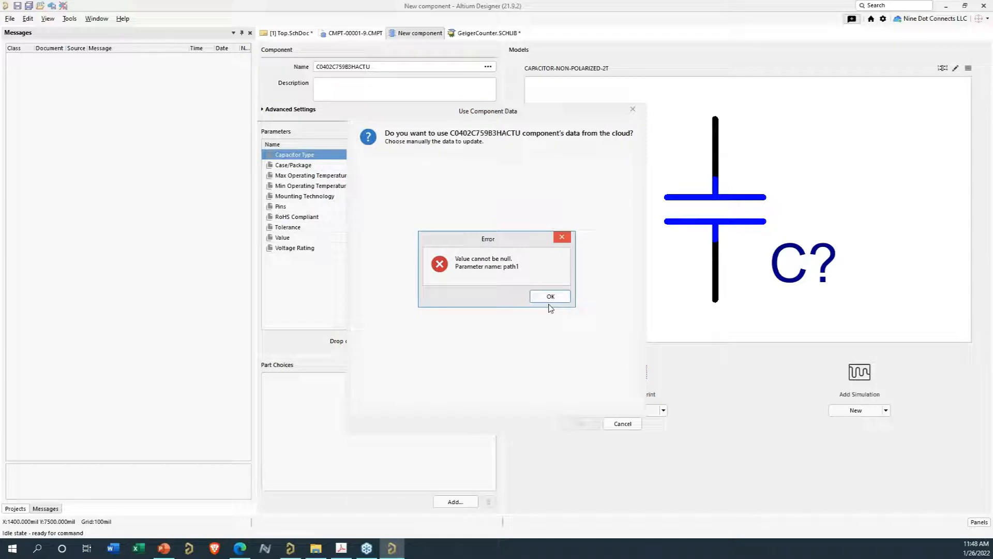
pyautogui.click(547, 297)
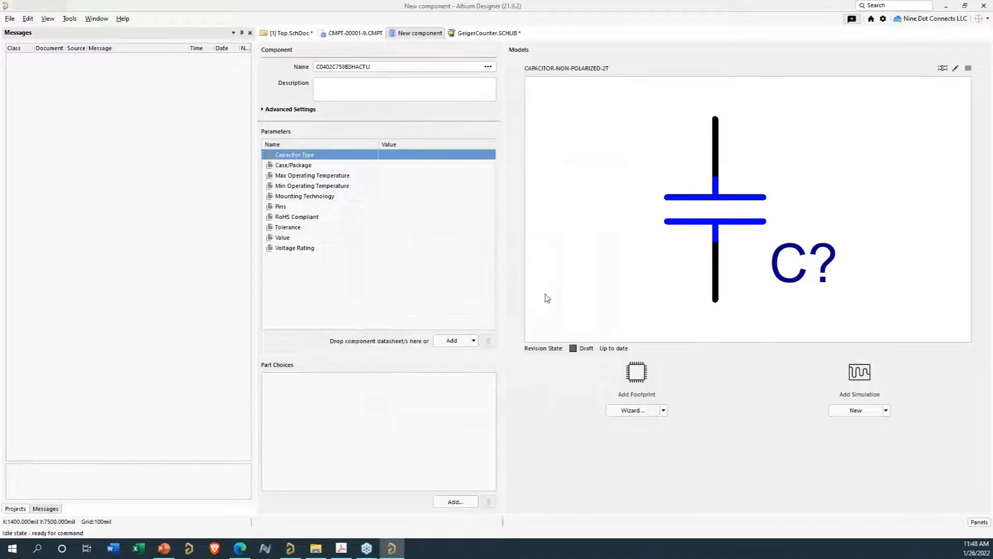
# - Close the new component document without saving it to the server
pyautogui.click(365, 68)
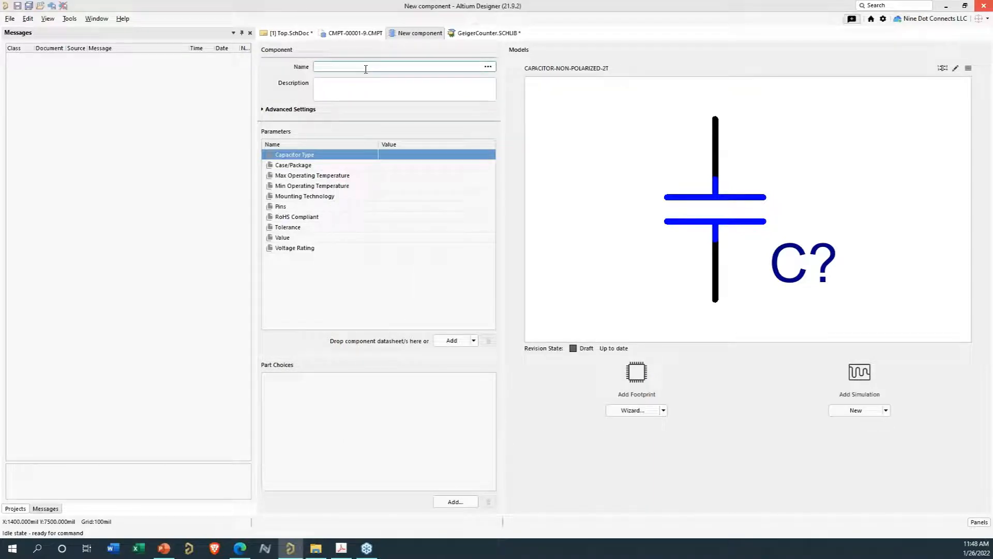
pyautogui.rightClick(421, 33)
pyautogui.click(436, 40)
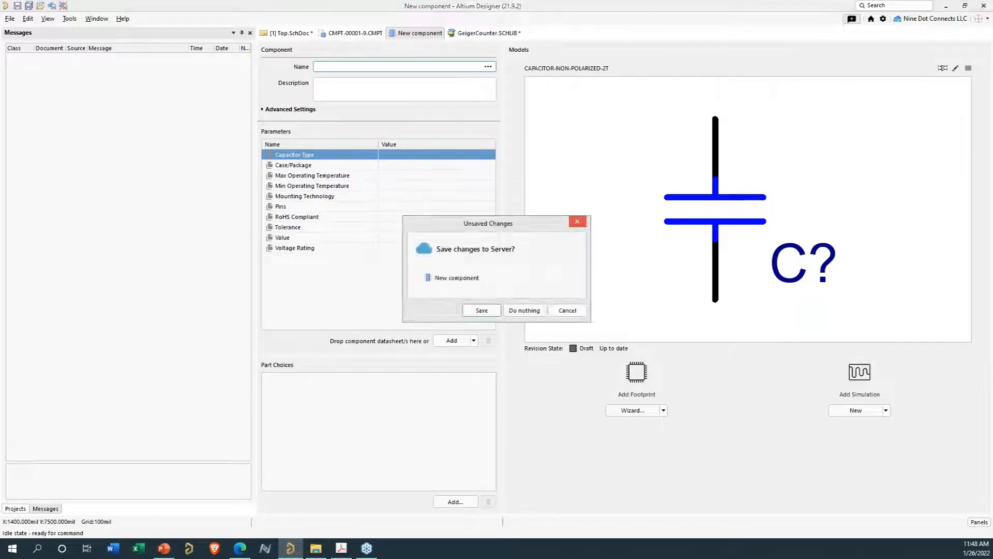
pyautogui.click(524, 310)
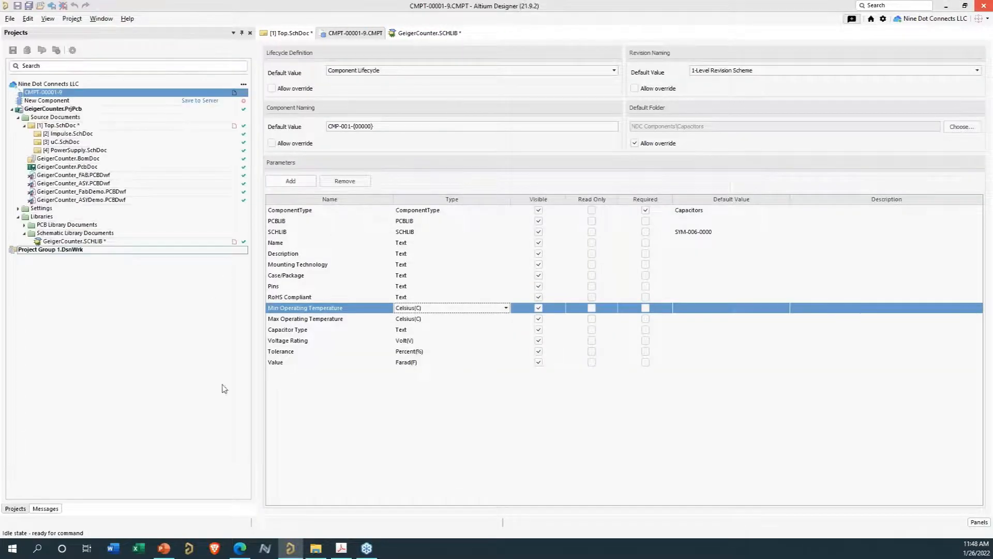
# - Open the server Explorer and add a new component in the Capacitors folder, then close the Explorer
pyautogui.moveTo(470, 551); pyautogui.dragTo(489, 55)
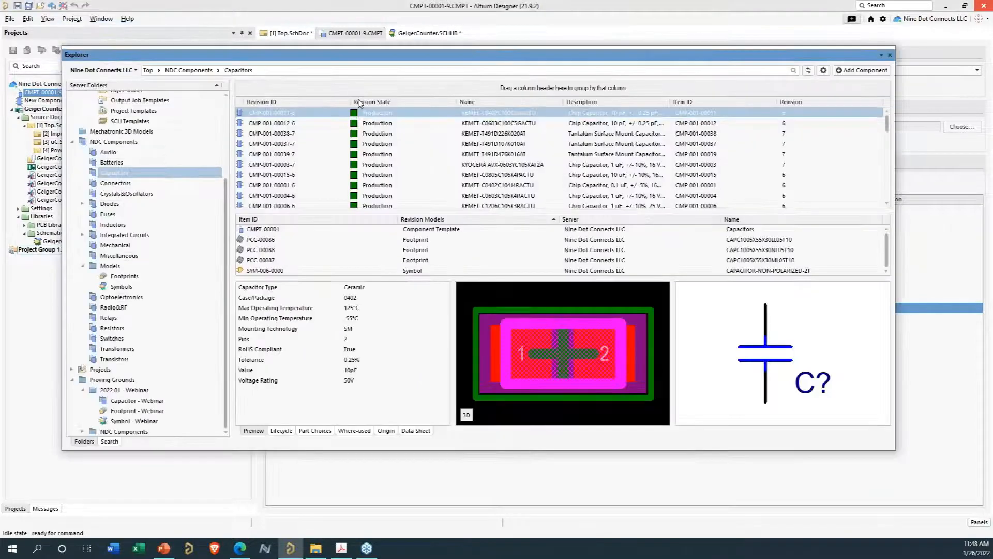
pyautogui.rightClick(385, 114)
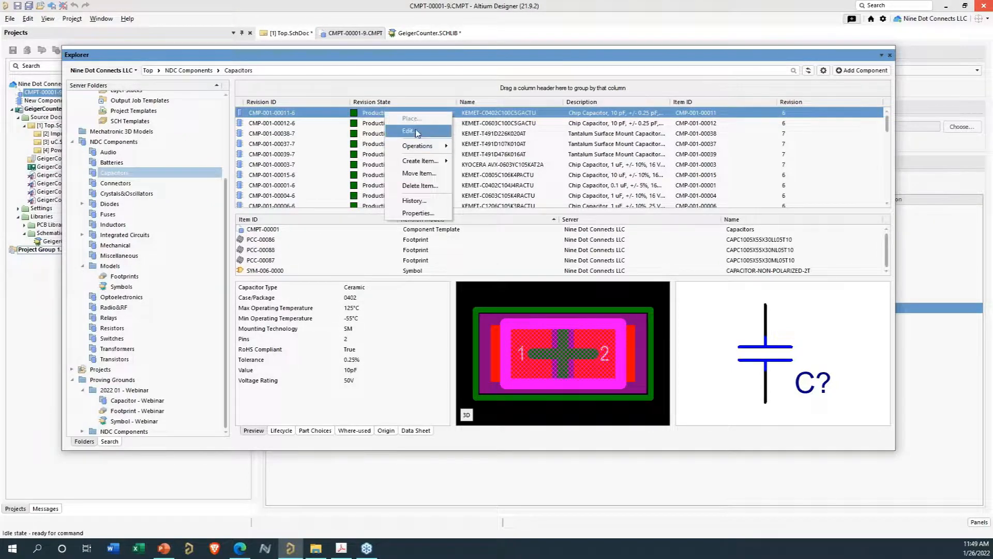
pyautogui.click(876, 75)
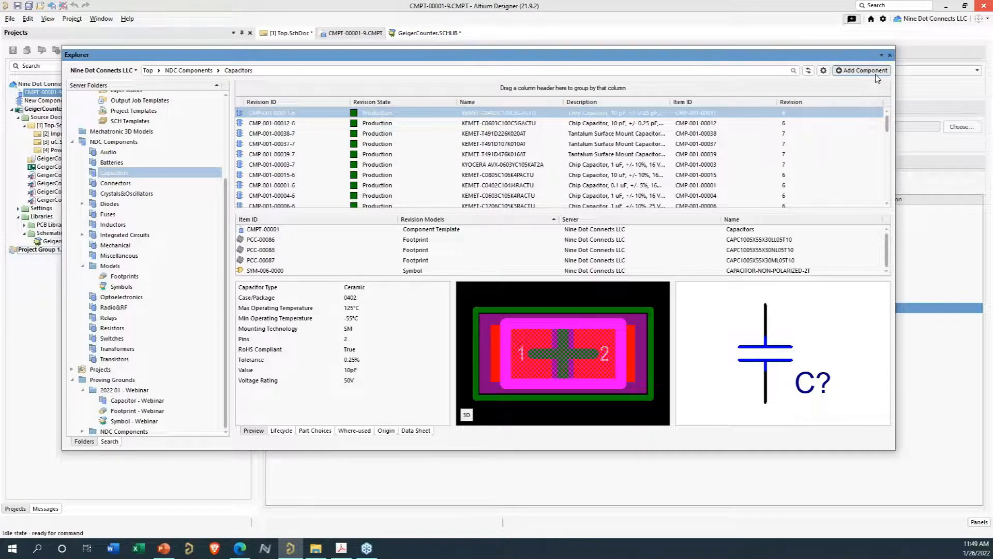
pyautogui.click(876, 72)
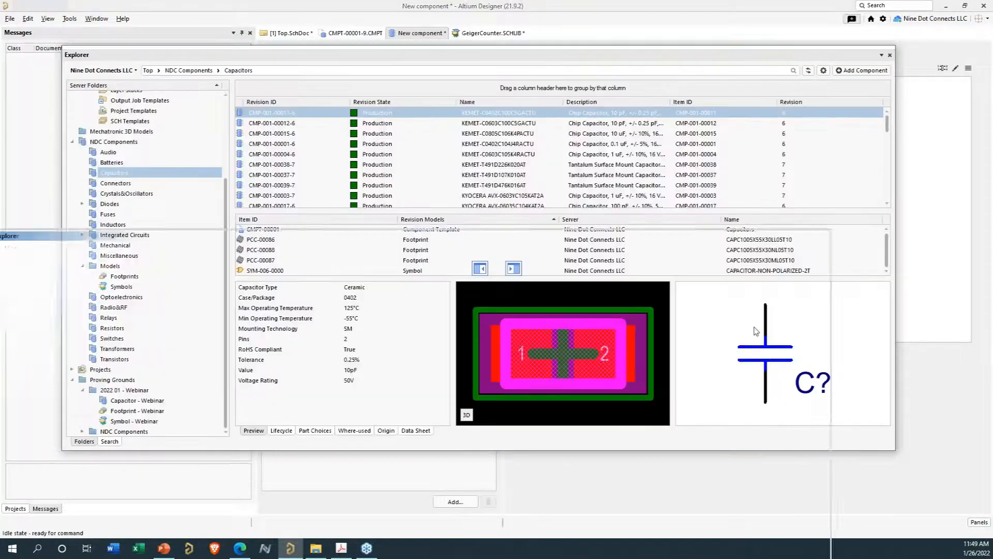
pyautogui.click(890, 55)
# - Name the new component C0402C759B3HACTU from the cloud suggestions and import its cloud data without the footprints
pyautogui.click(384, 66)
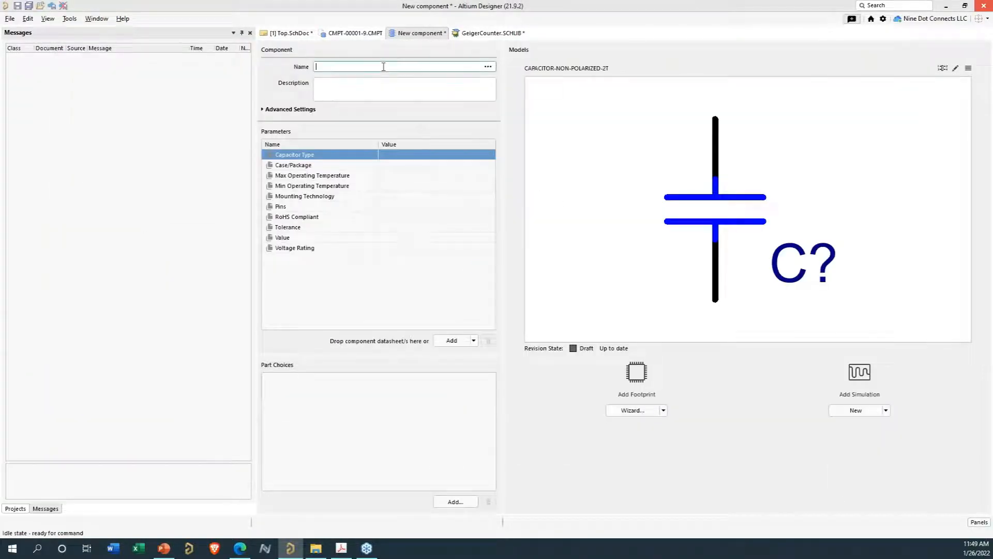
pyautogui.write('C0')
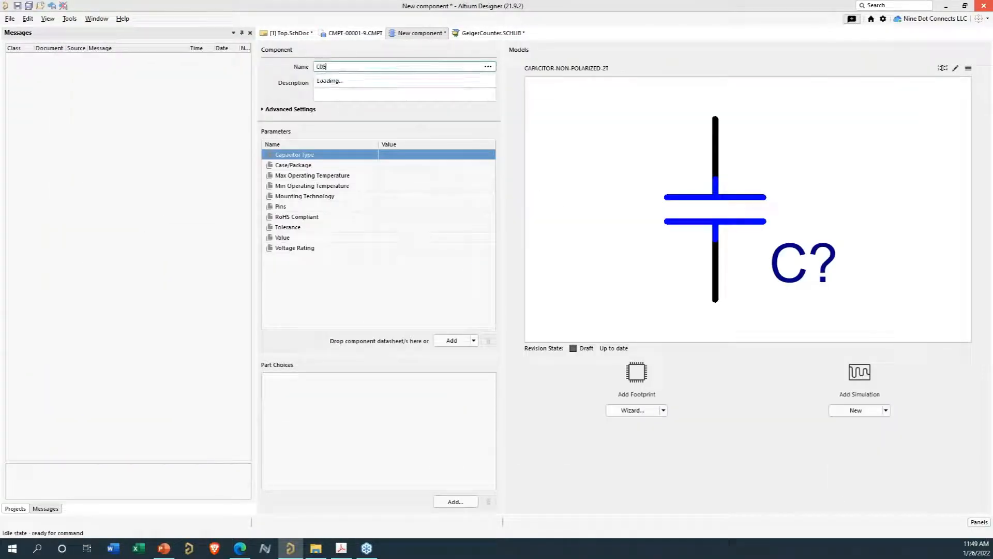
pyautogui.write('402C759B')
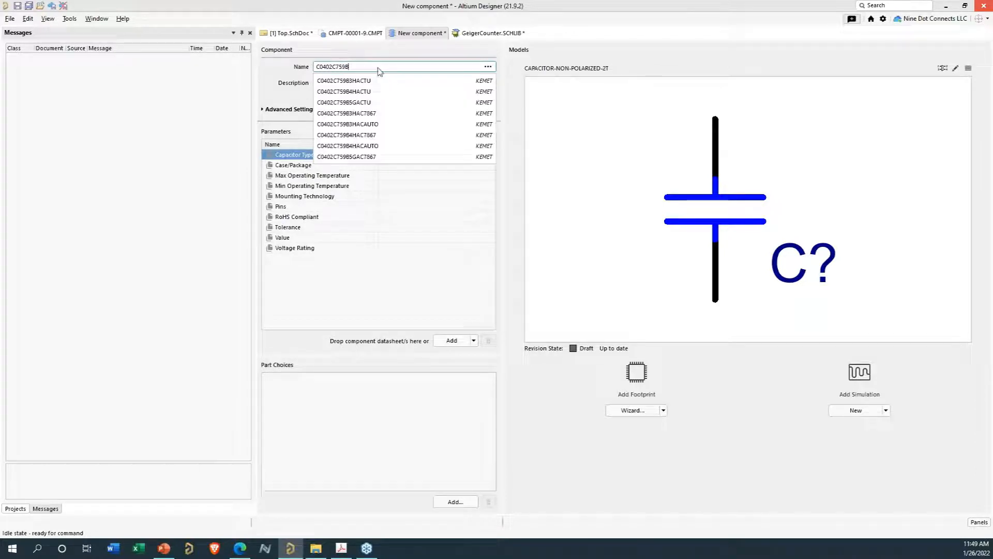
pyautogui.click(369, 81)
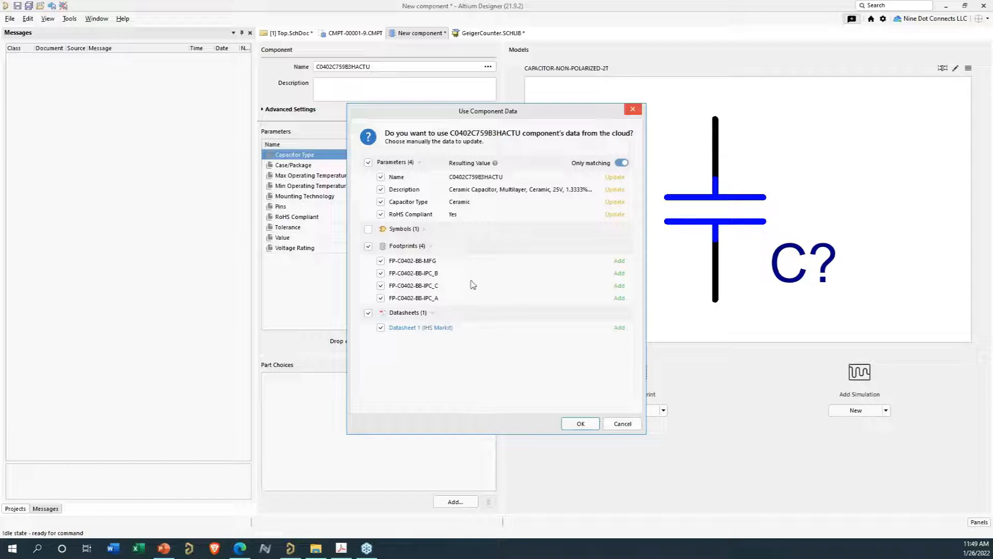
pyautogui.click(368, 247)
pyautogui.click(586, 425)
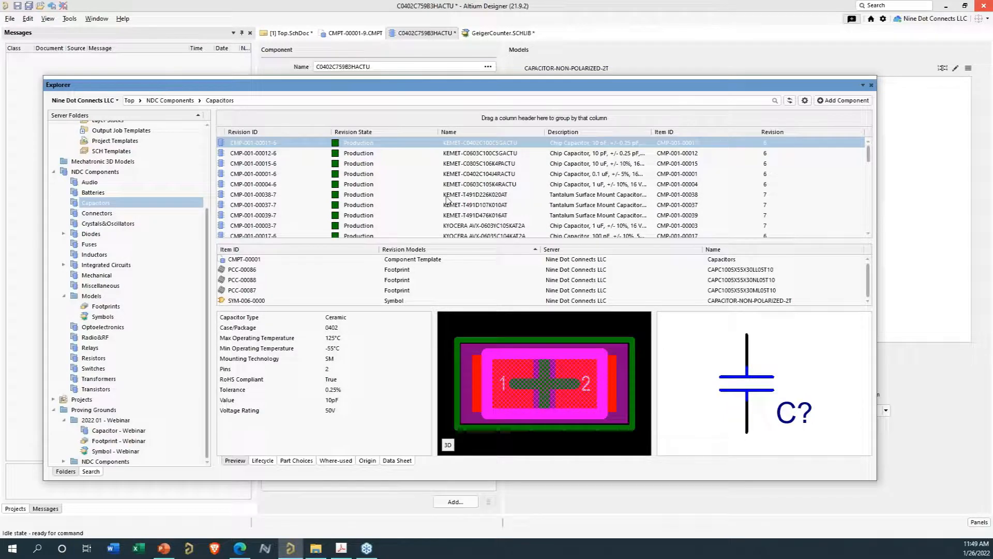
# - Compare the existing capacitor footprints in the Explorer, then add the existing server footprint PCC-00087 to the component
pyautogui.click(255, 281)
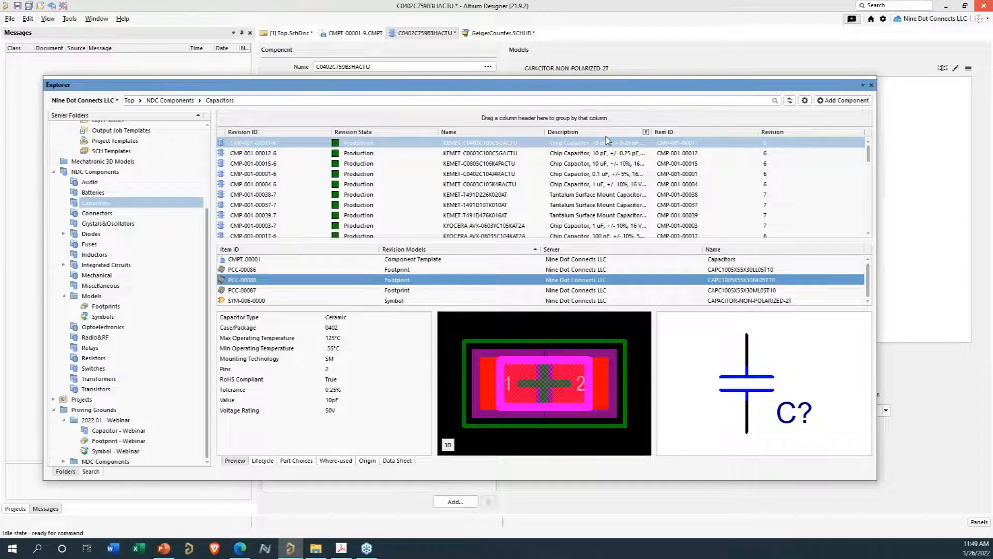
pyautogui.click(254, 271)
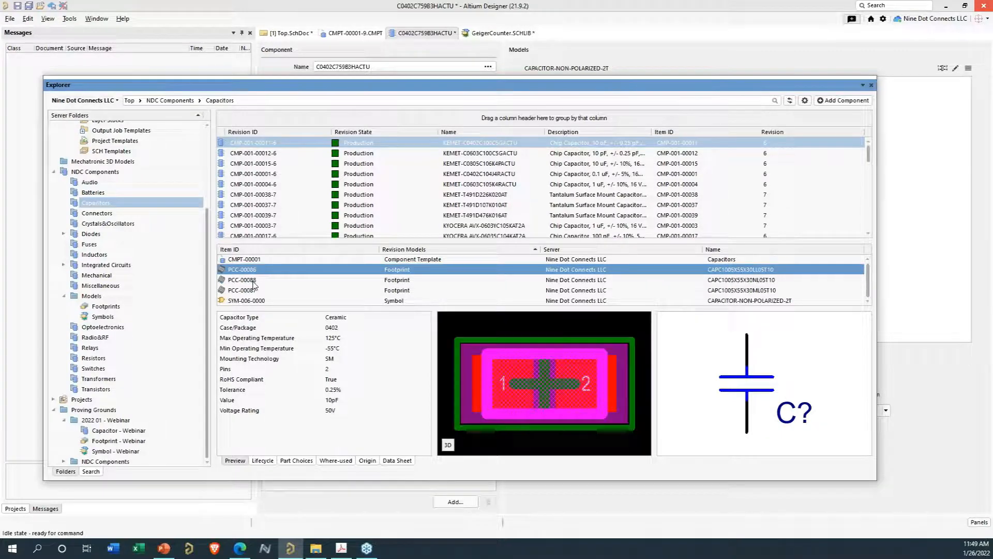
pyautogui.click(253, 280)
pyautogui.click(253, 289)
pyautogui.moveTo(496, 85); pyautogui.dragTo(488, 558)
pyautogui.click(663, 411)
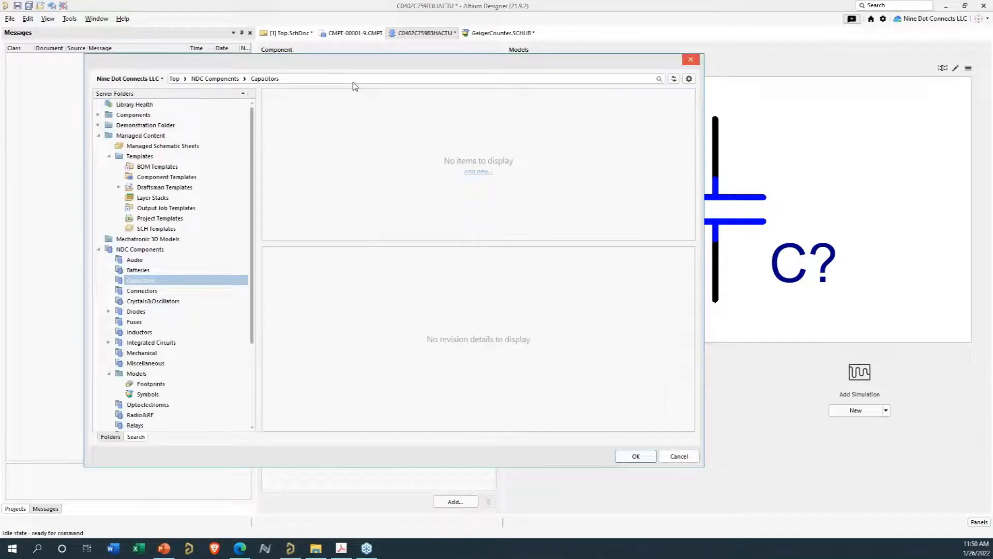
pyautogui.click(353, 82)
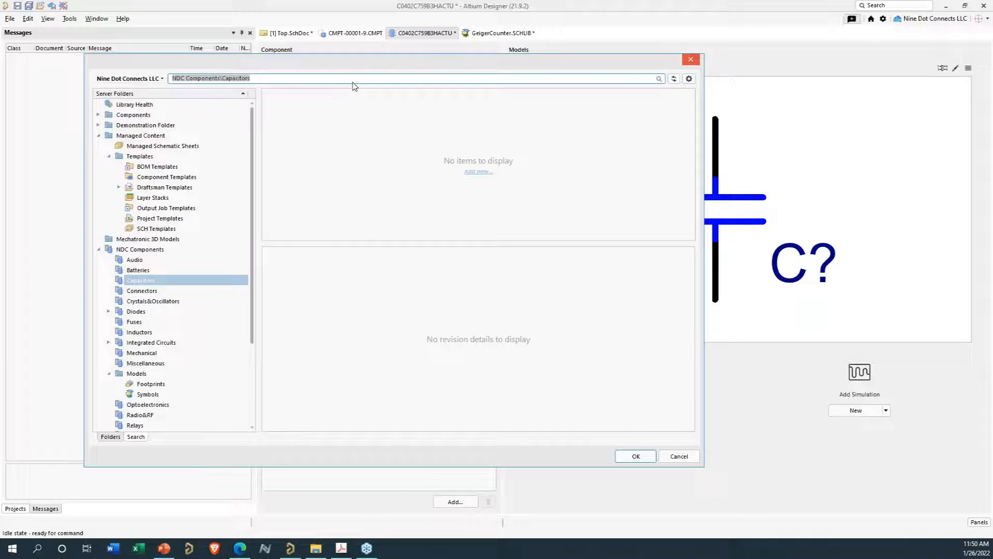
pyautogui.write('PCC-')
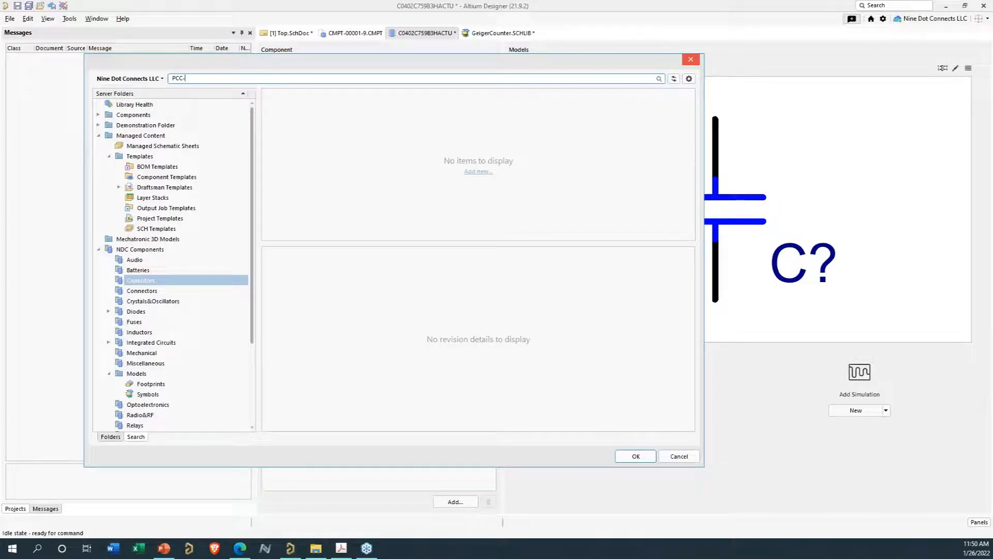
pyautogui.write('0')
pyautogui.press('Return')
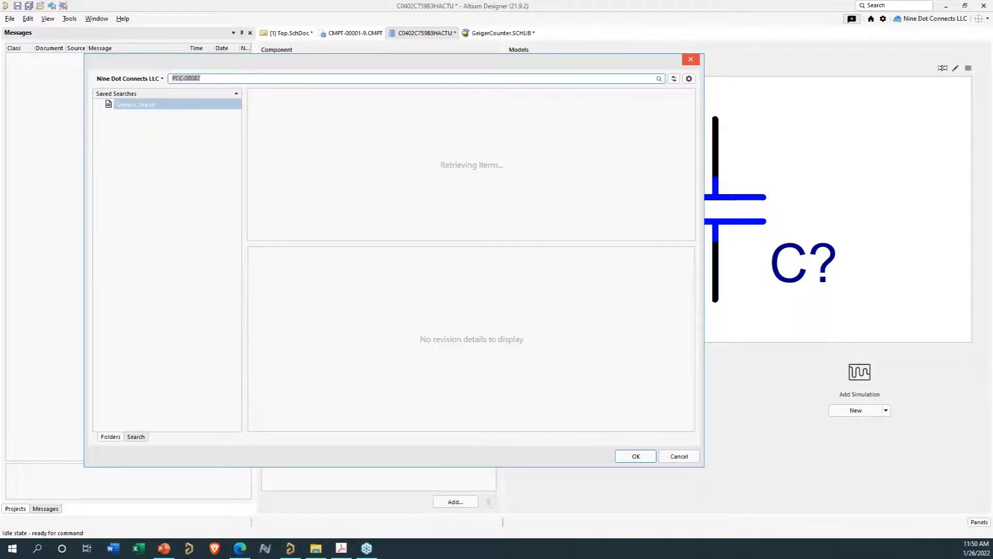
pyautogui.click(636, 456)
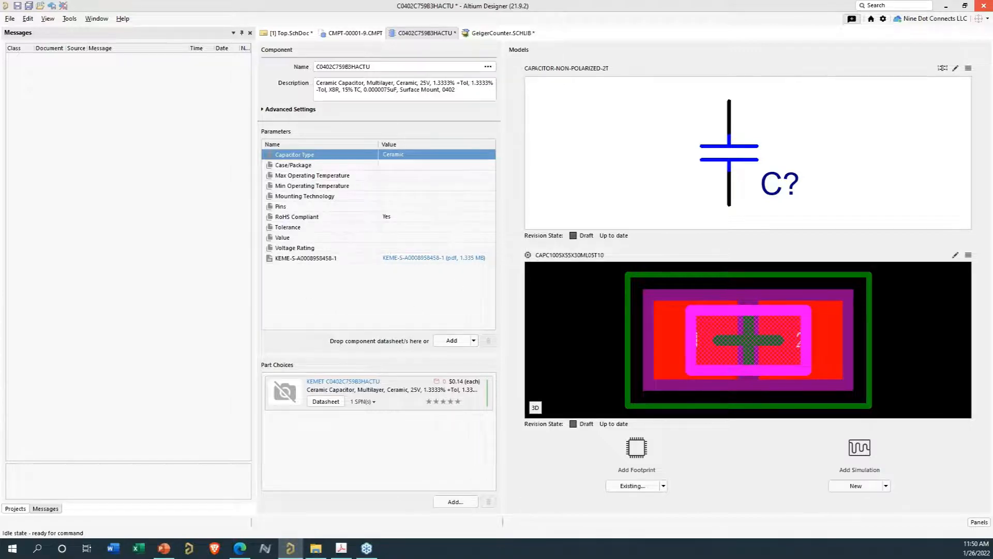
# - Set Case/Package to 0402, Max Operating Temperature to 55°C and Min Operating Temperature to 125°C
pyautogui.moveTo(652, 558); pyautogui.dragTo(689, 277)
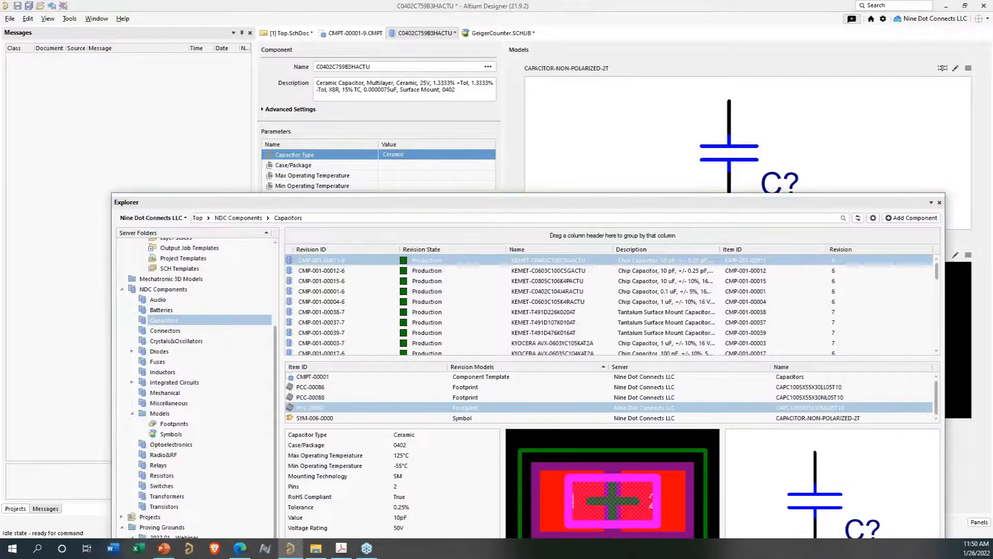
pyautogui.press('F4')
pyautogui.click(424, 167)
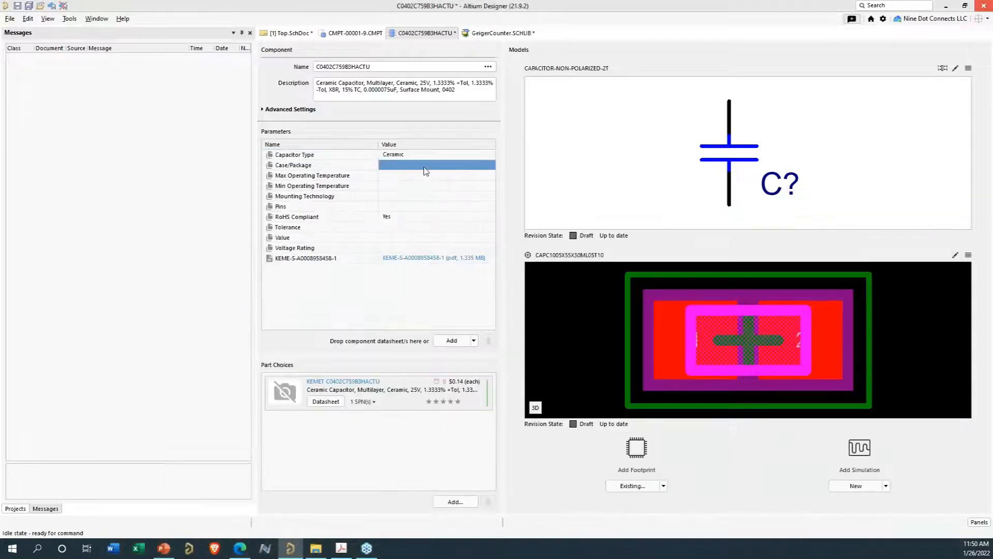
pyautogui.write('0402')
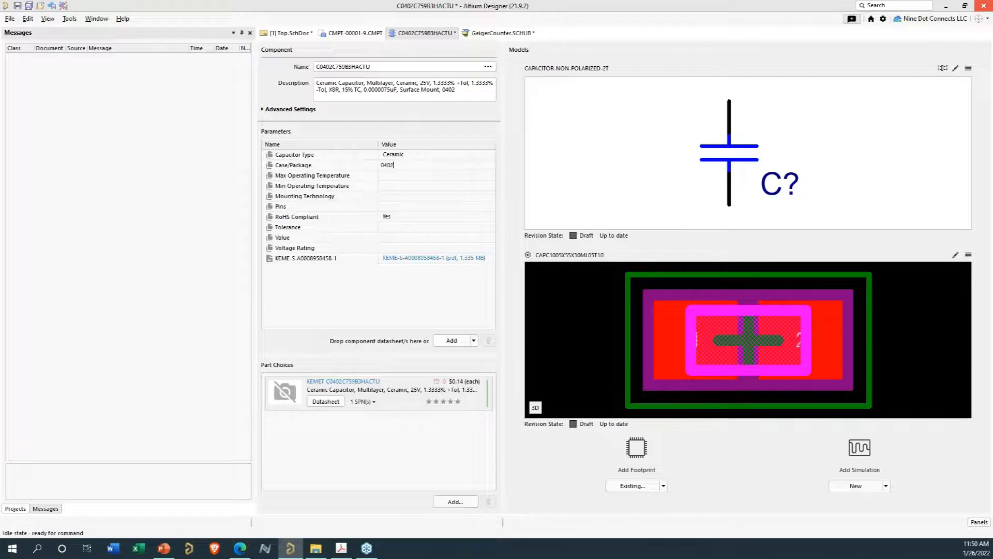
pyautogui.click(420, 178)
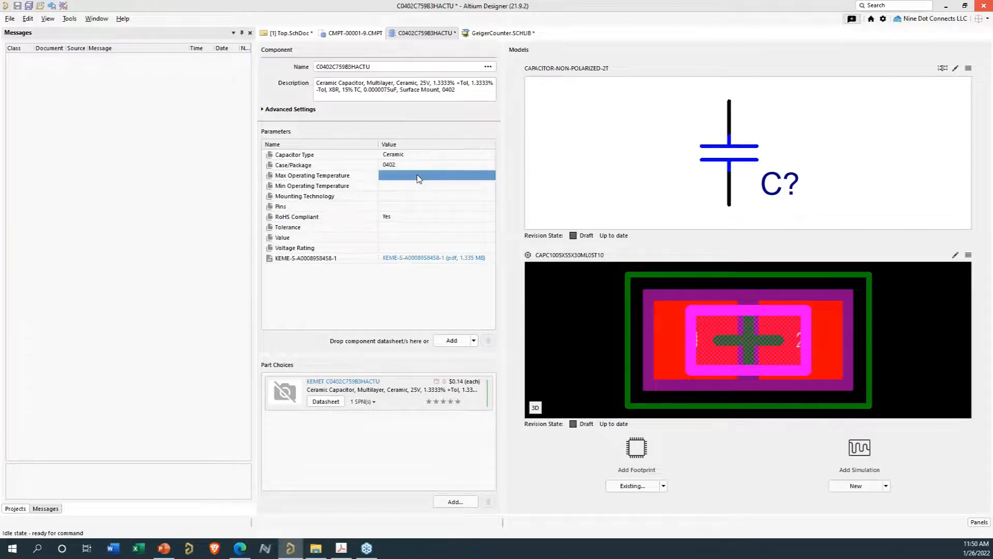
pyautogui.write('55°C')
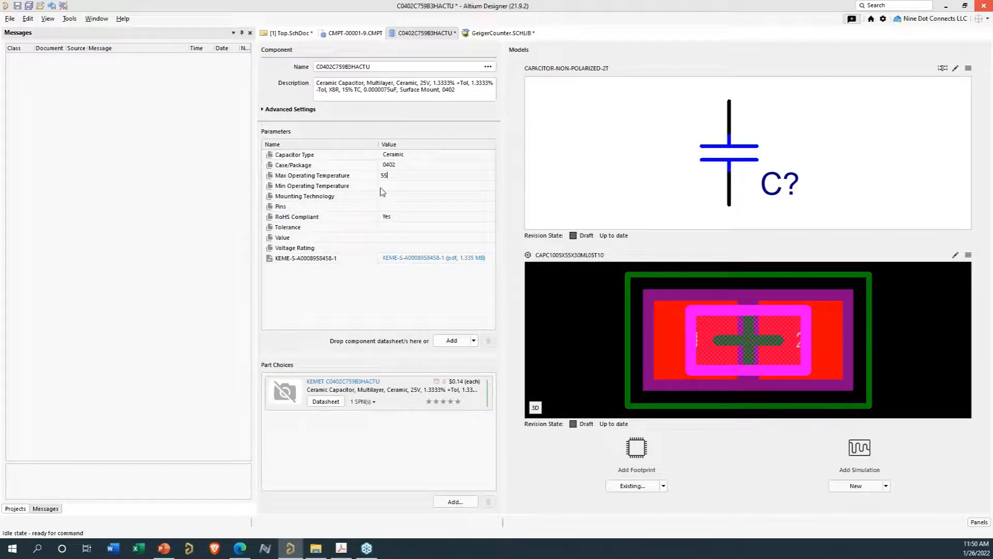
pyautogui.click(389, 189)
pyautogui.write('12')
pyautogui.click(394, 179)
pyautogui.click(395, 186)
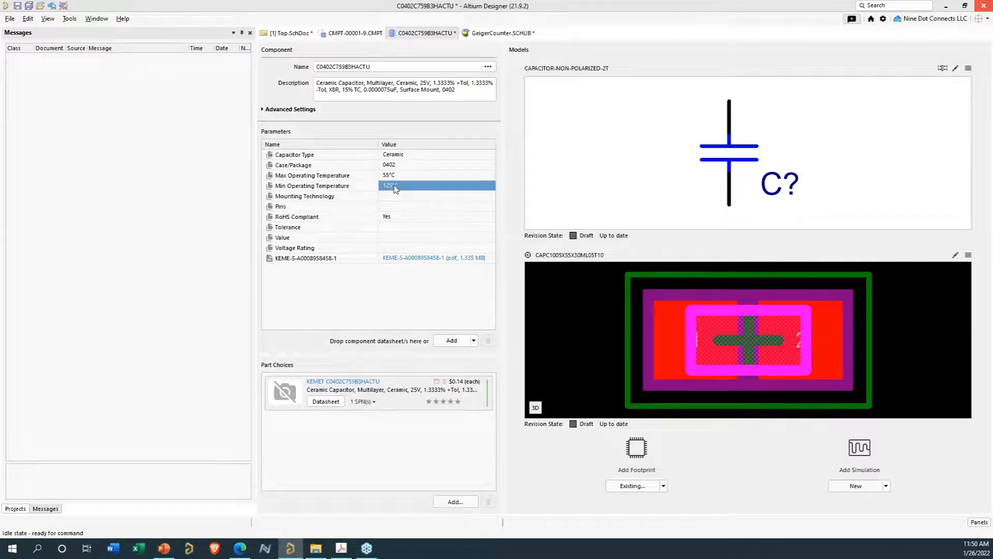
# - Check the component template's parameters, then set Mounting Technology to SM, Pins to 2 and Tolerance to 0.1%
pyautogui.click(357, 33)
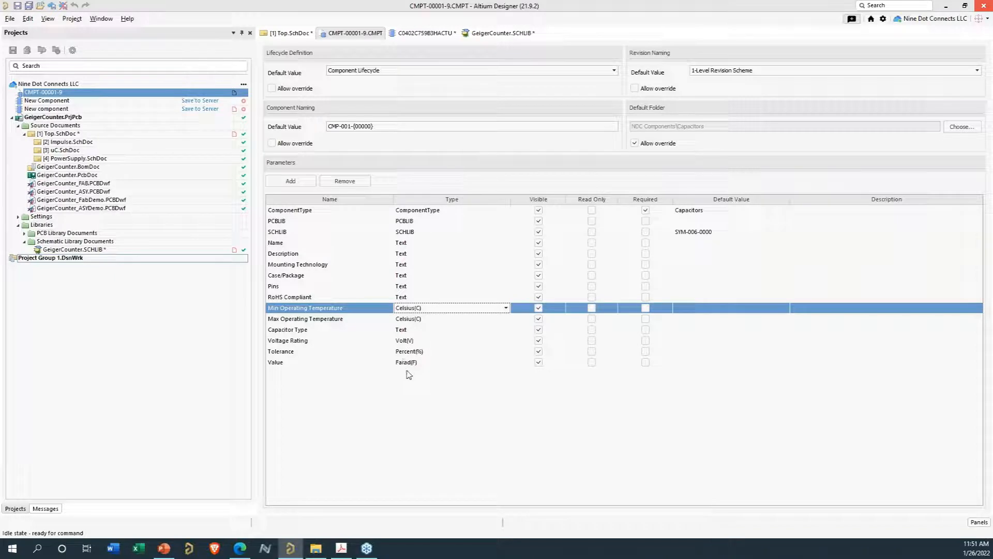
pyautogui.click(454, 32)
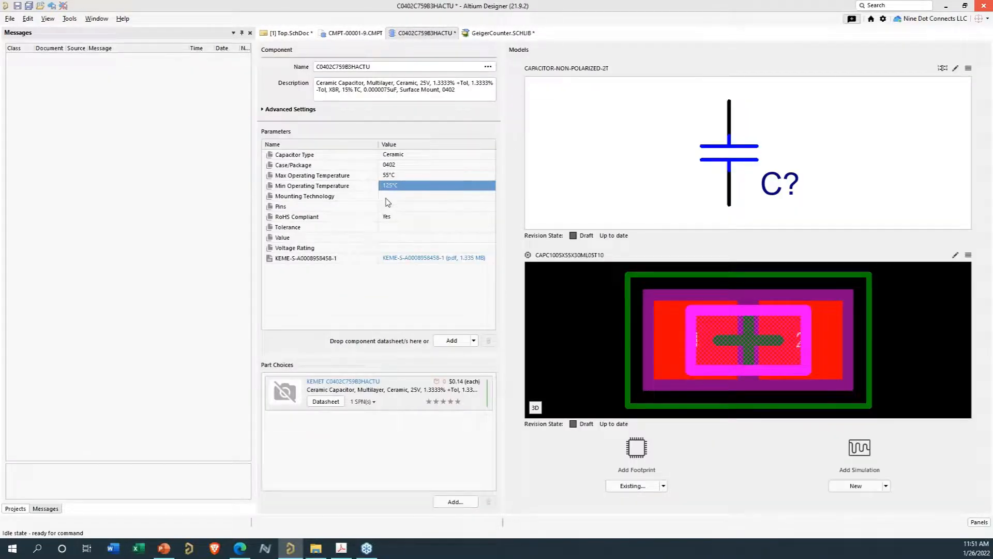
pyautogui.click(389, 201)
pyautogui.write('SM')
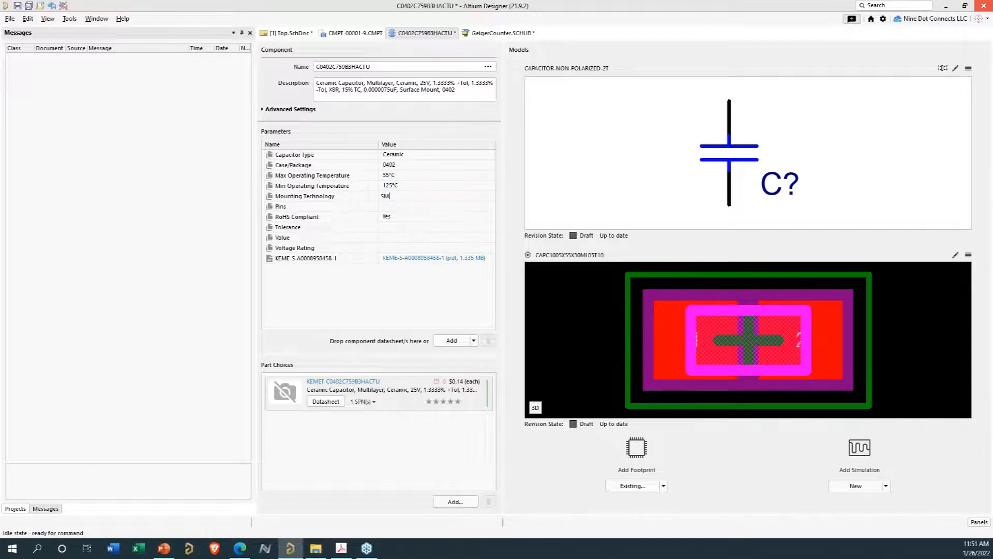
pyautogui.click(389, 207)
pyautogui.write('2')
pyautogui.click(399, 228)
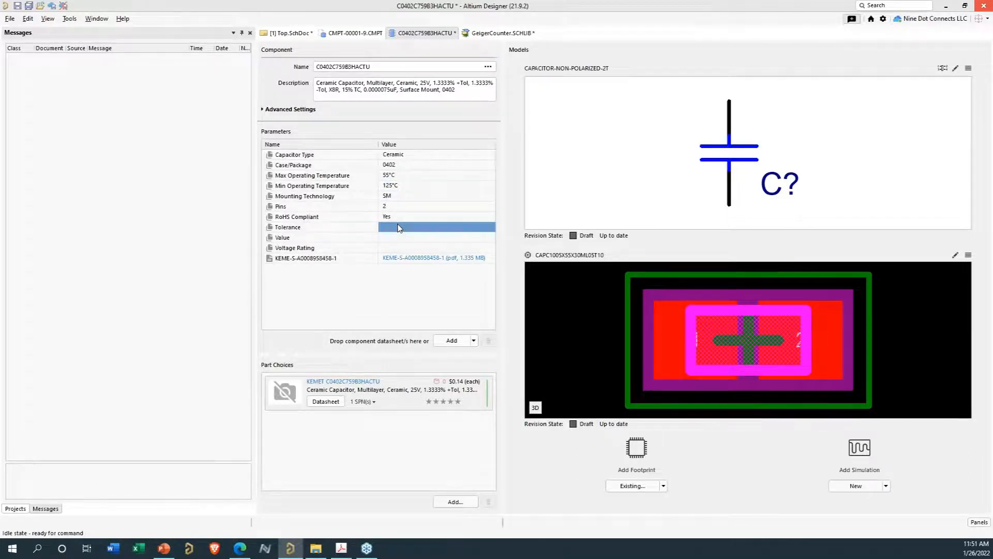
pyautogui.write('0.1')
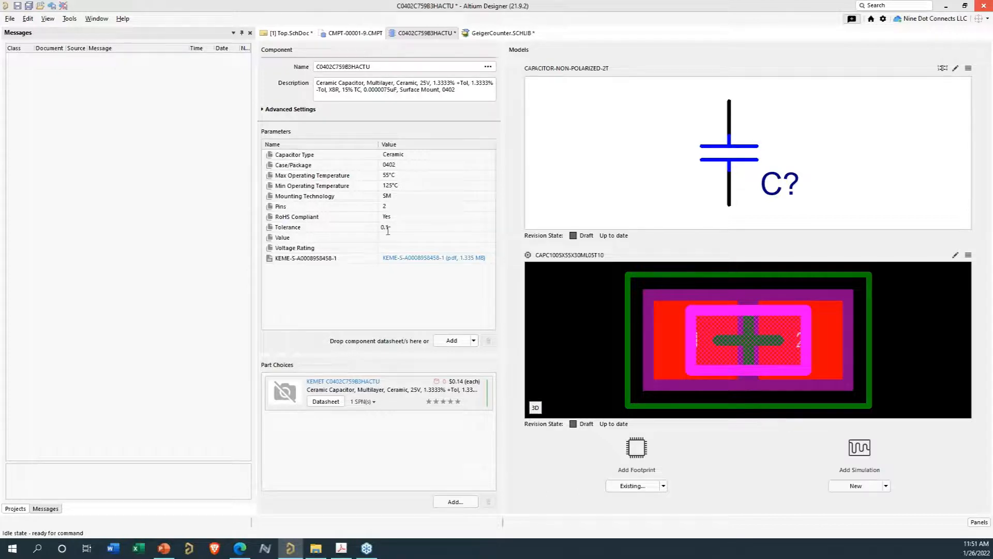
pyautogui.write('%')
# - Set the Voltage Rating to 25V and the capacitor Value to 7.5pF
pyautogui.click(389, 239)
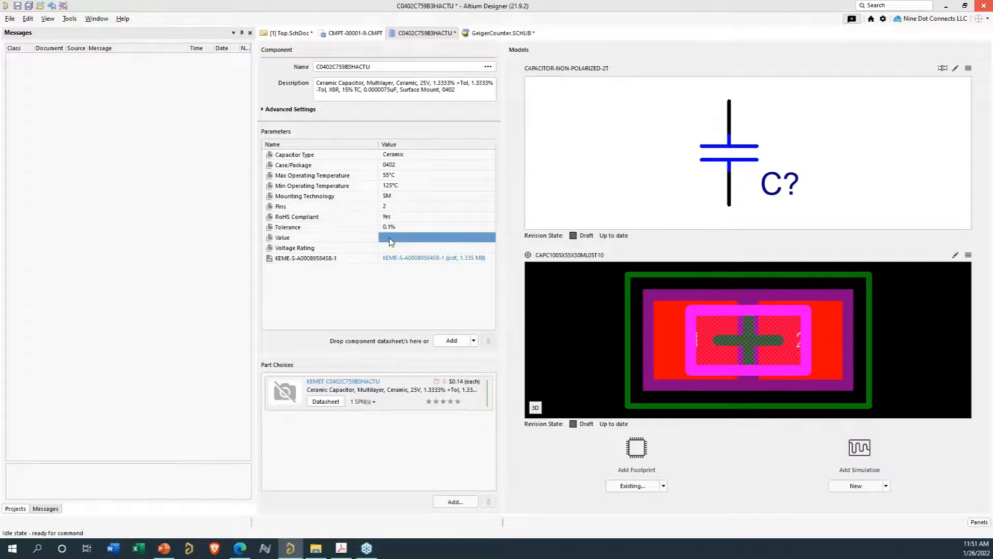
pyautogui.write('25')
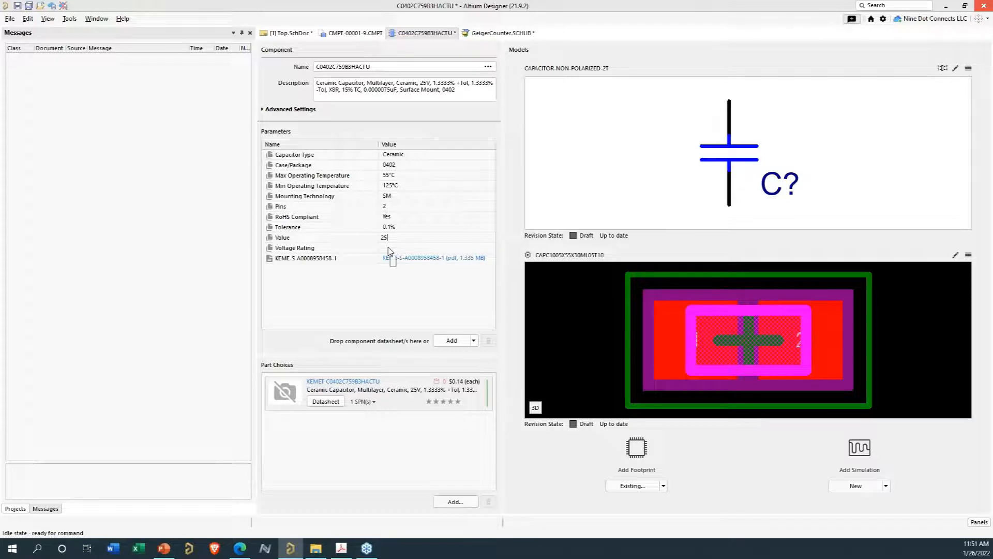
pyautogui.write('F')
pyautogui.click(389, 249)
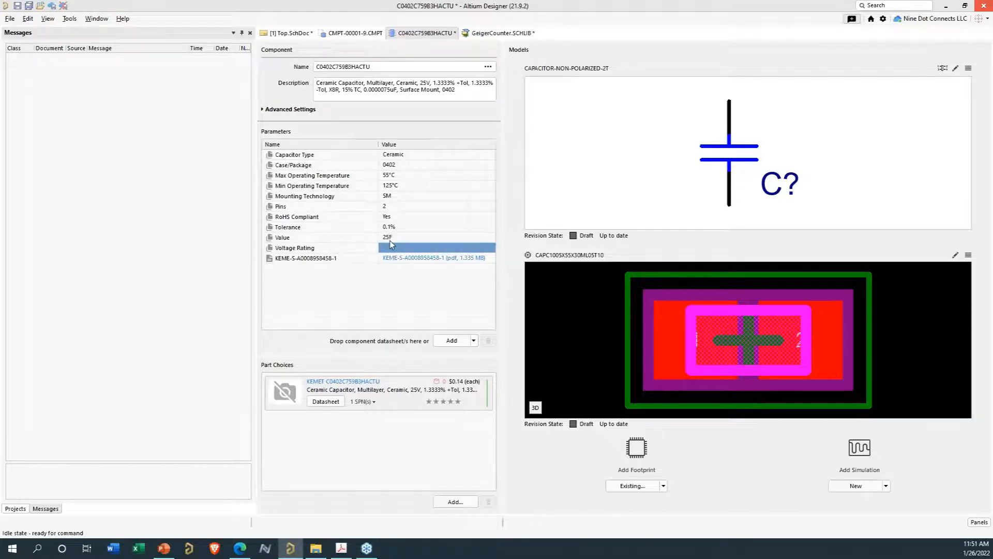
pyautogui.click(393, 239)
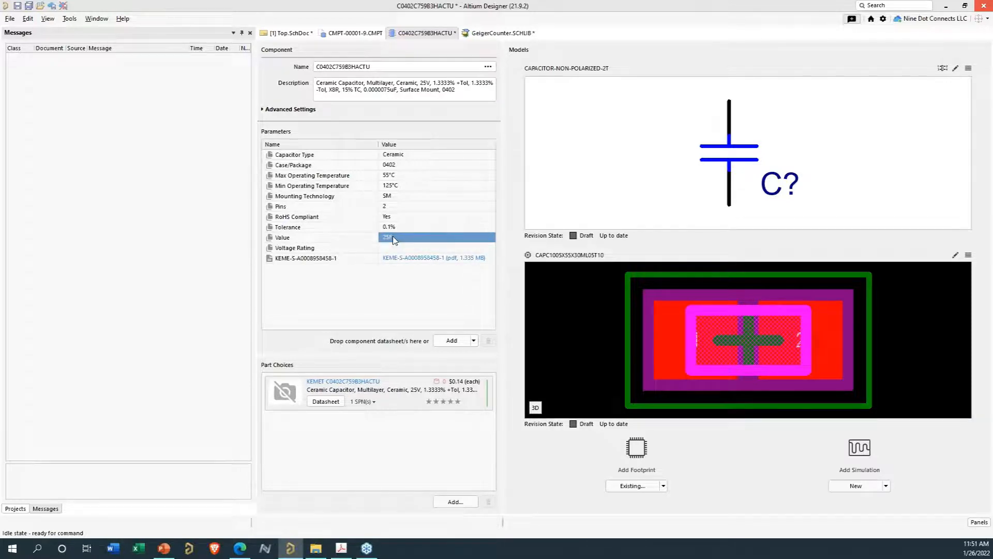
pyautogui.click(421, 249)
pyautogui.write('25V')
pyautogui.click(416, 240)
pyautogui.click(415, 240)
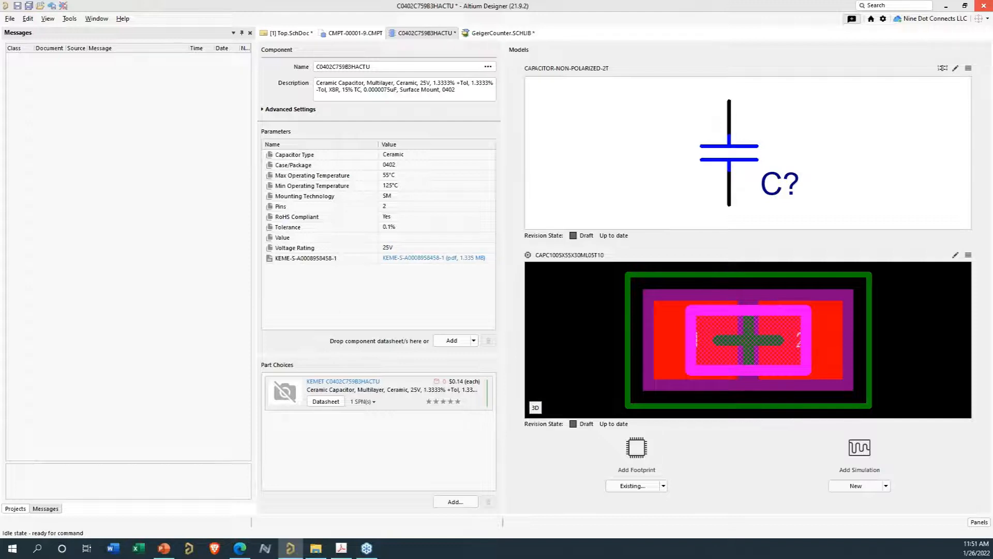
pyautogui.write('7.5pF')
pyautogui.press('Return')
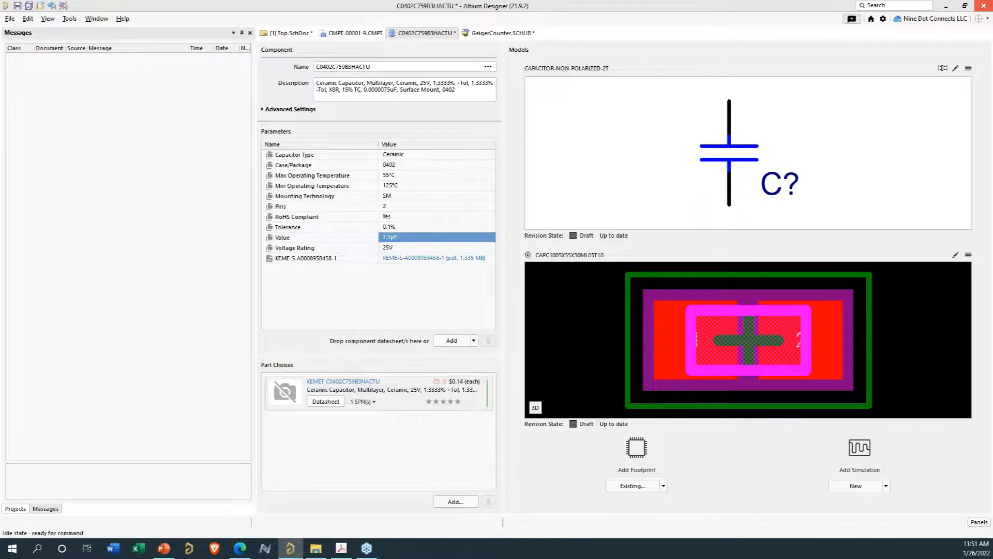
# - Try to save the new capacitor component to the server
pyautogui.click(14, 509)
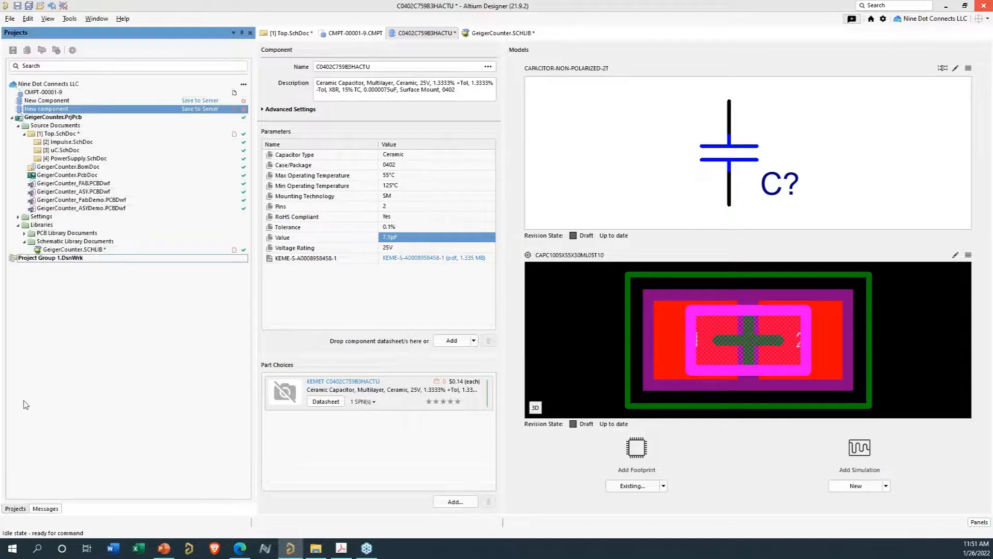
pyautogui.rightClick(63, 110)
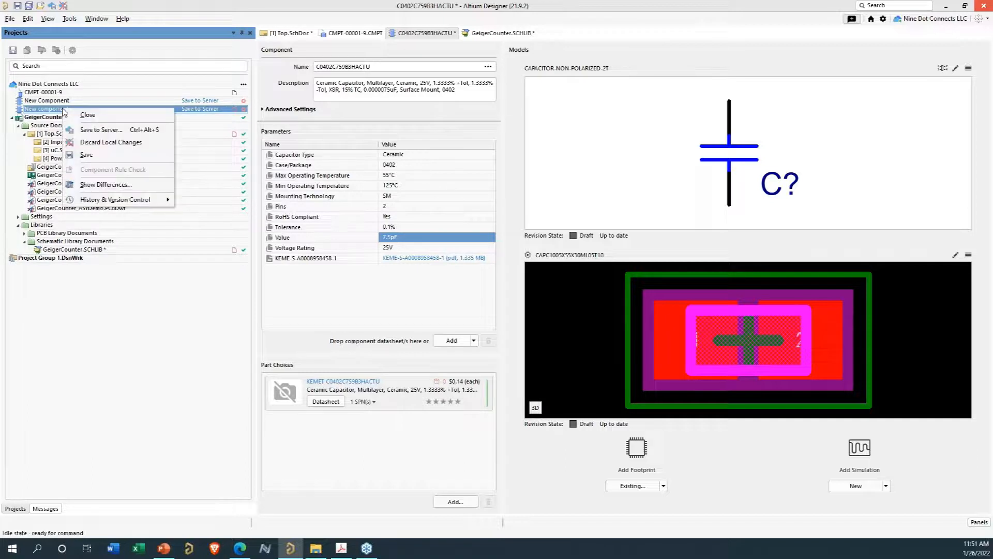
pyautogui.click(83, 130)
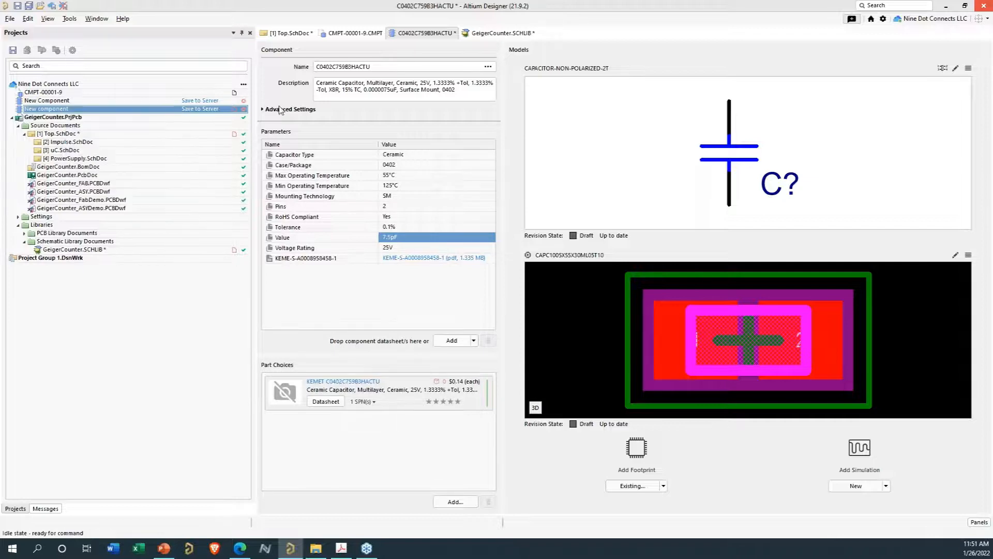
# - Expand the advanced settings and add the existing server footprint PCC-00088 to the component
pyautogui.click(263, 110)
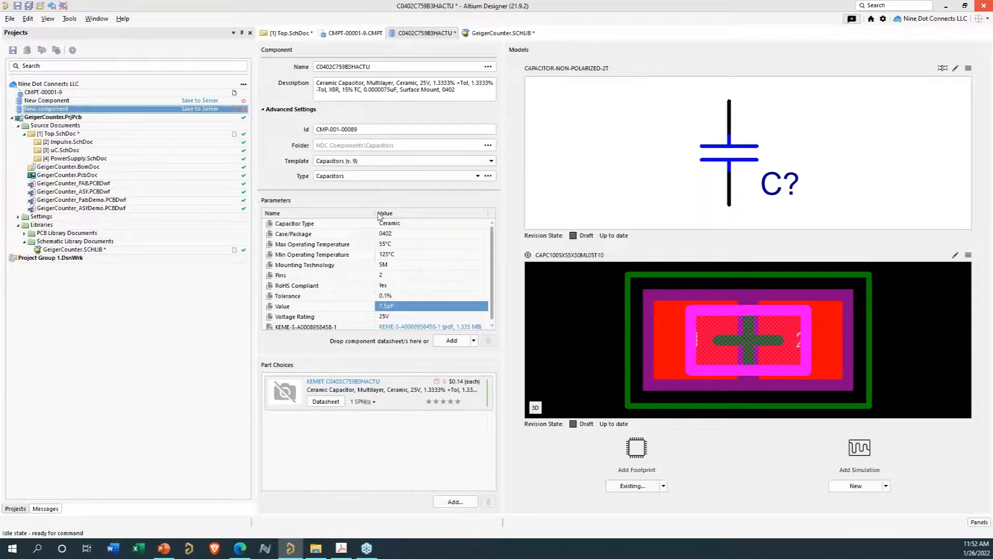
pyautogui.click(663, 486)
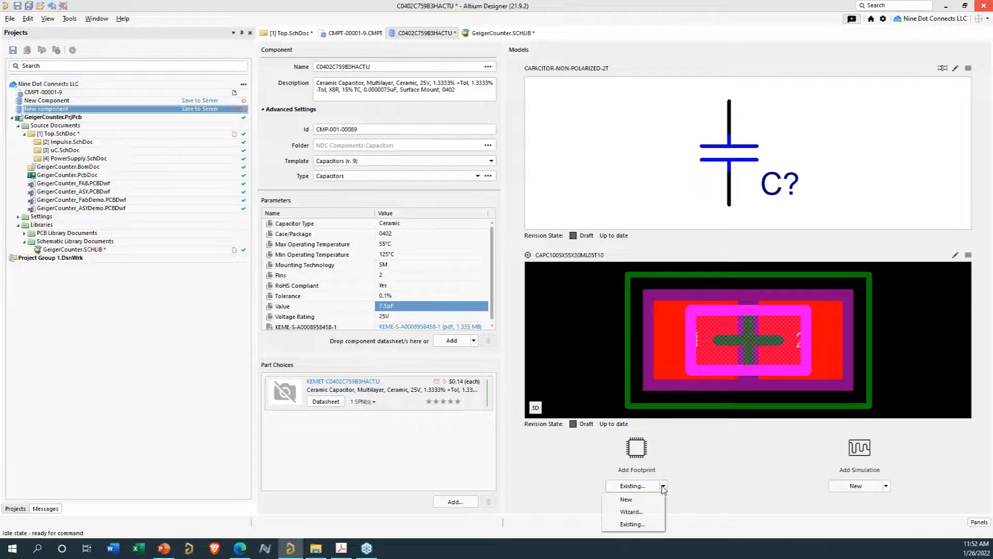
pyautogui.click(642, 525)
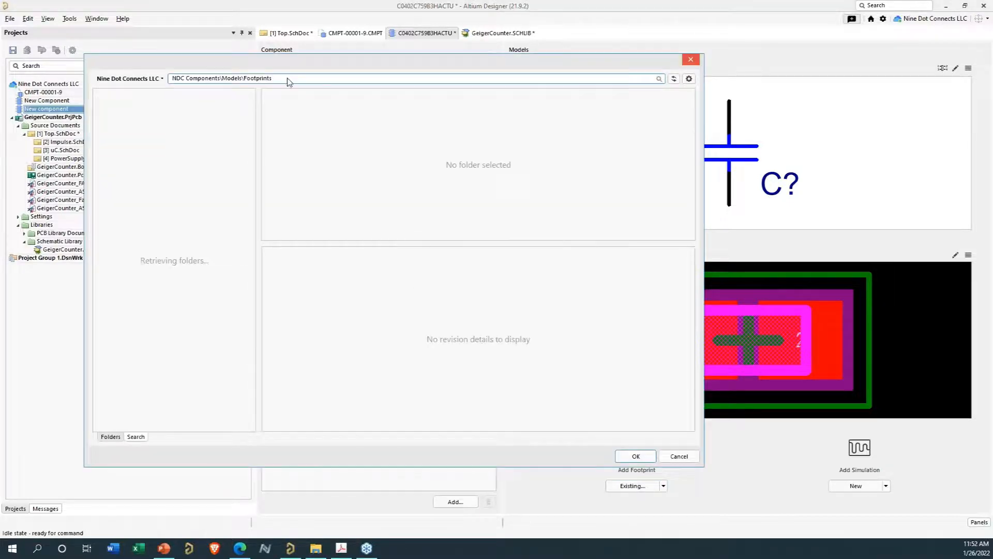
pyautogui.moveTo(252, 78); pyautogui.dragTo(146, 84)
pyautogui.write('PCC-00088')
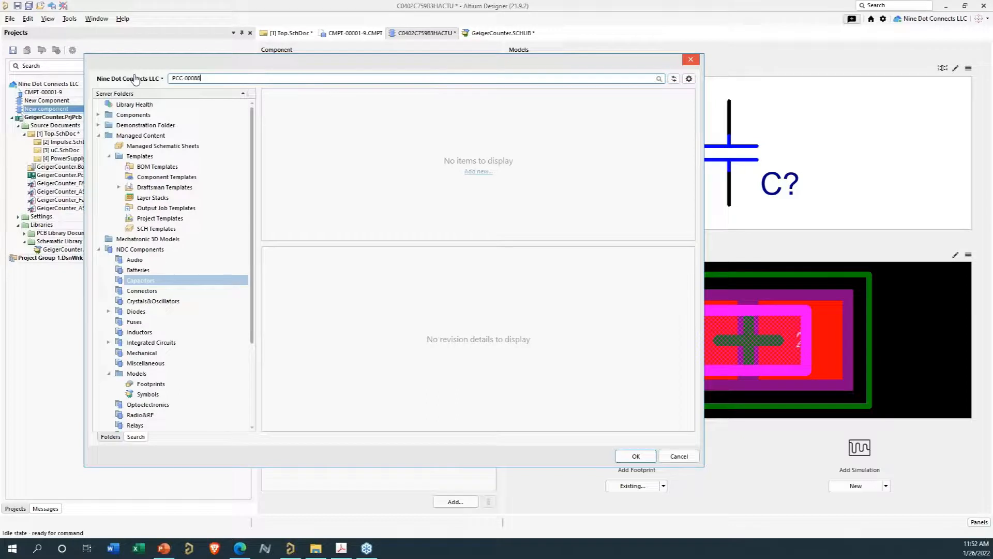
pyautogui.hotkey('ctrl', 'a')
pyautogui.press('Return')
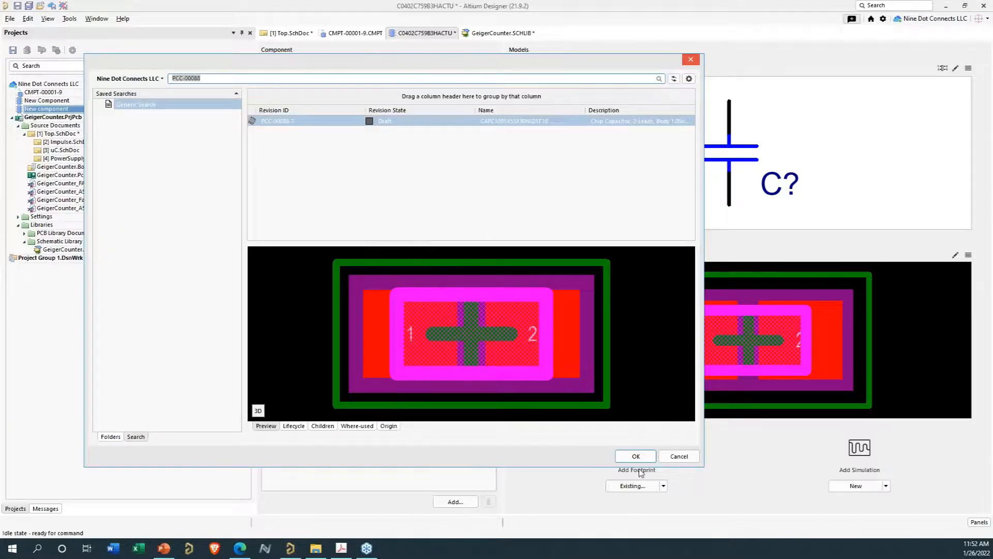
pyautogui.click(636, 457)
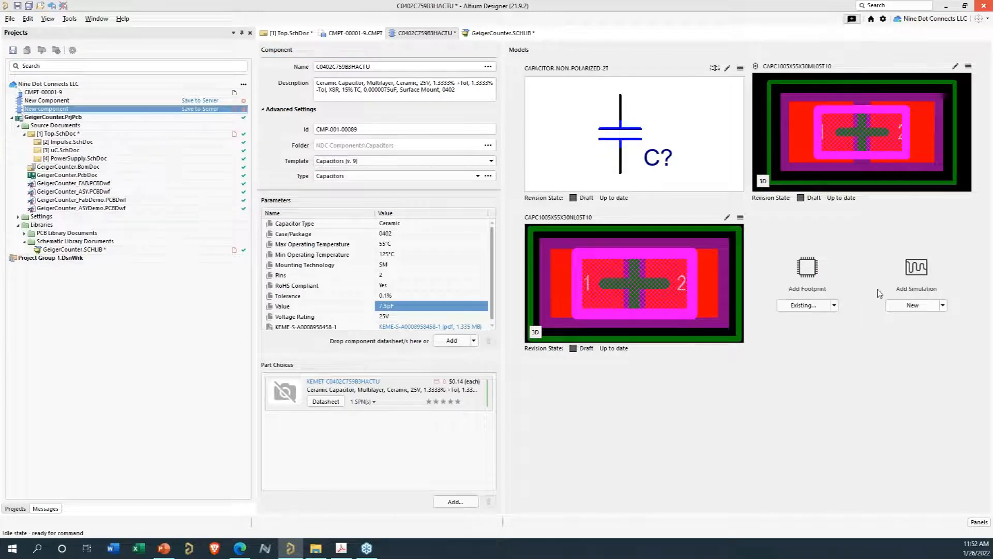
# - Add the 3M-2340-6111TG_V footprint from a PCC-000 search by mistake, then remove it again
pyautogui.click(834, 306)
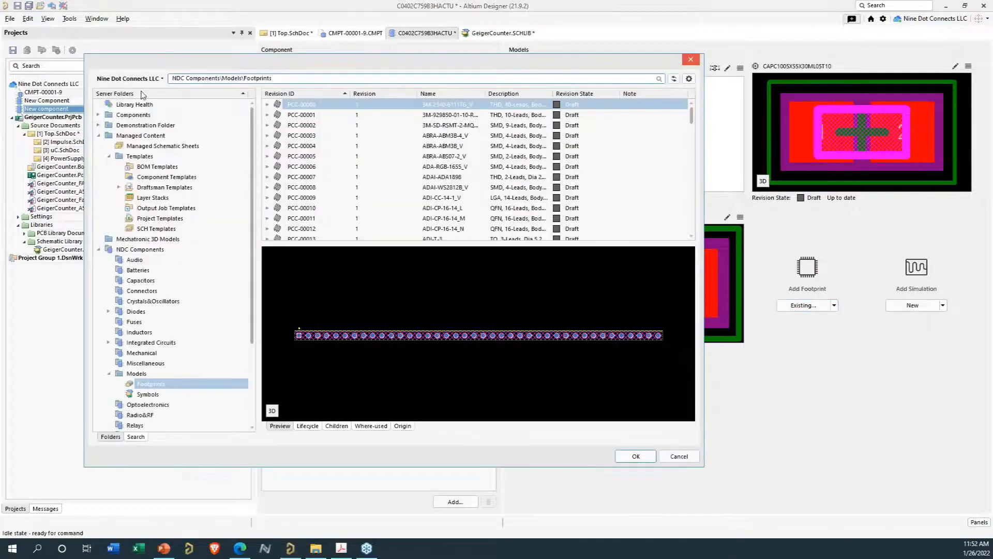
pyautogui.moveTo(294, 78); pyautogui.dragTo(142, 78)
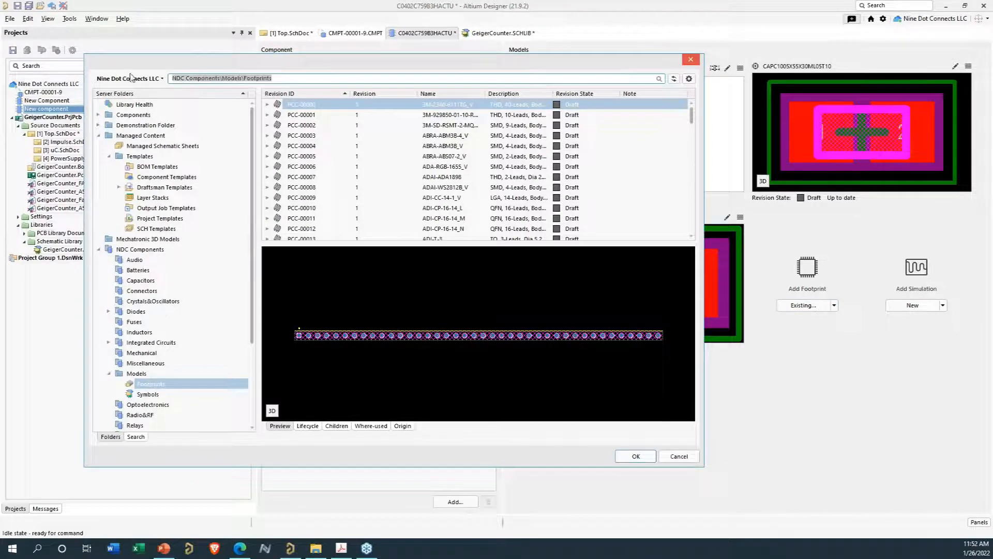
pyautogui.write('PC')
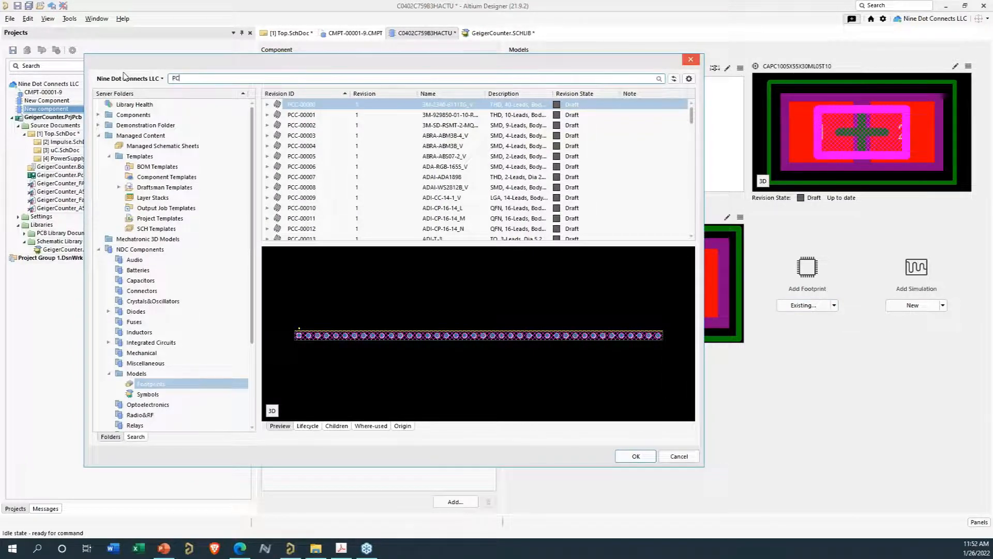
pyautogui.write('C-00086')
pyautogui.click(629, 460)
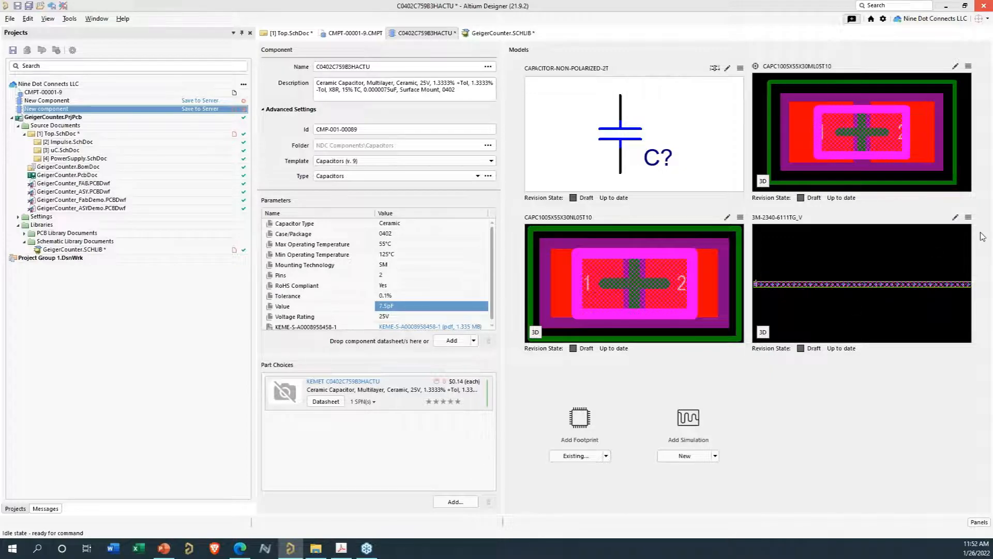
pyautogui.click(968, 217)
pyautogui.click(931, 309)
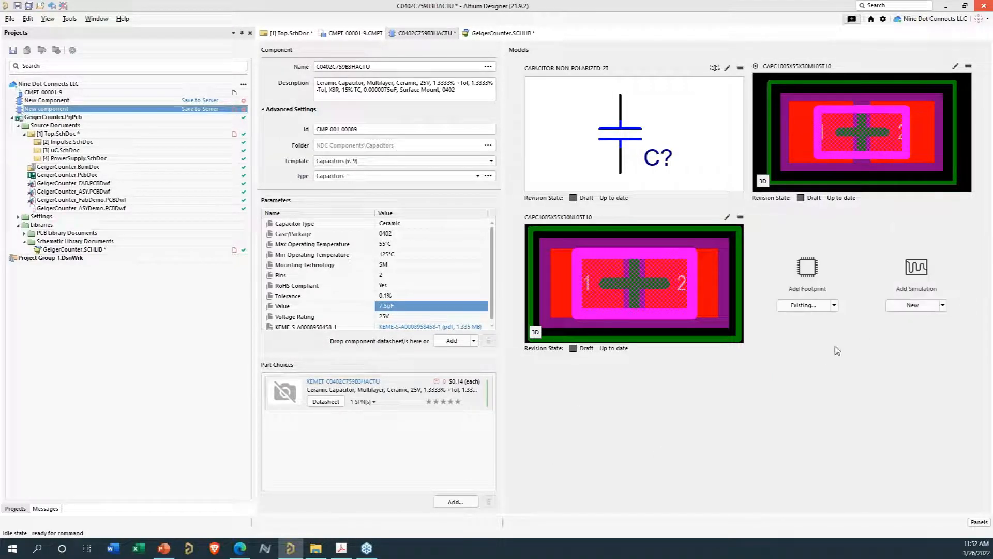
# - Add the existing server footprint PCC-00088 to the component a second time
pyautogui.click(834, 305)
pyautogui.click(802, 344)
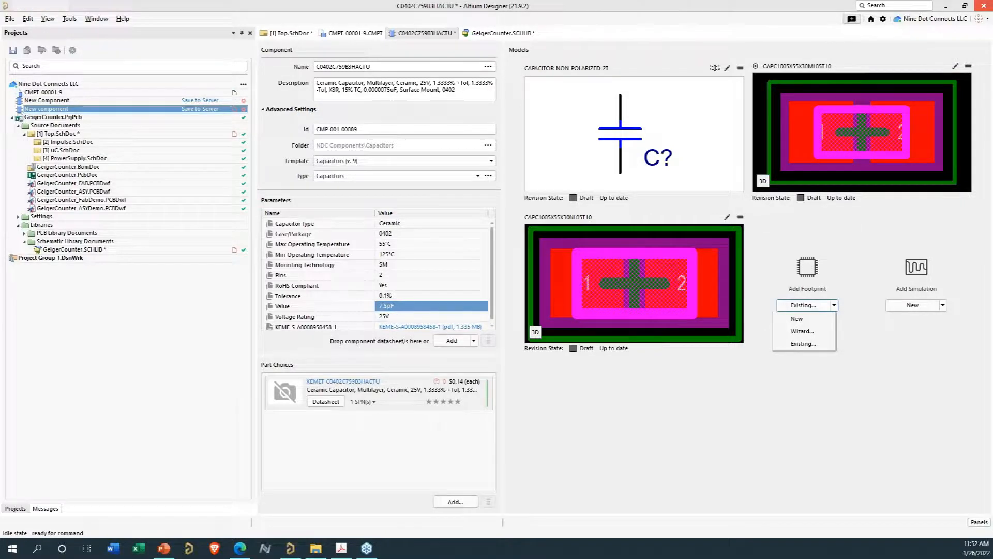
pyautogui.moveTo(301, 79); pyautogui.dragTo(134, 76)
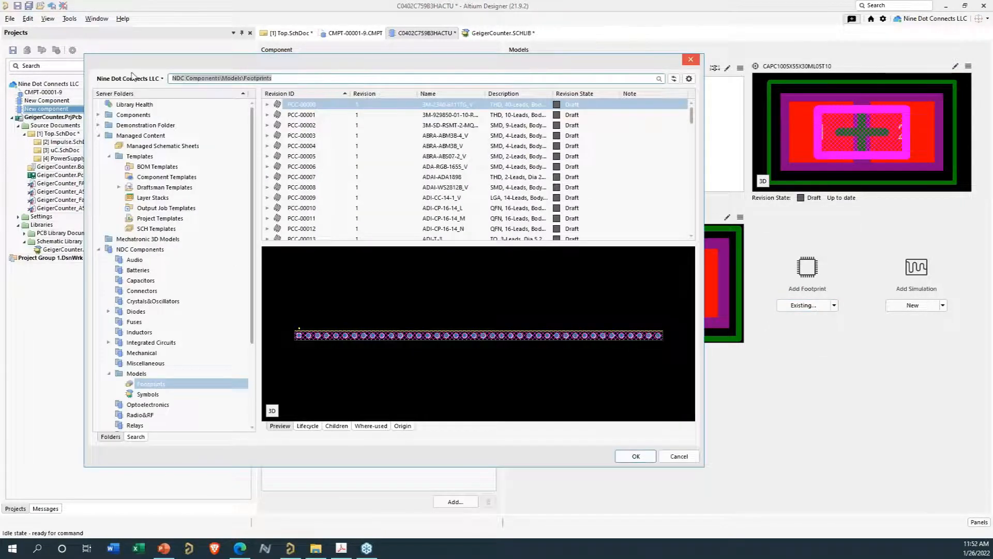
pyautogui.write('PC')
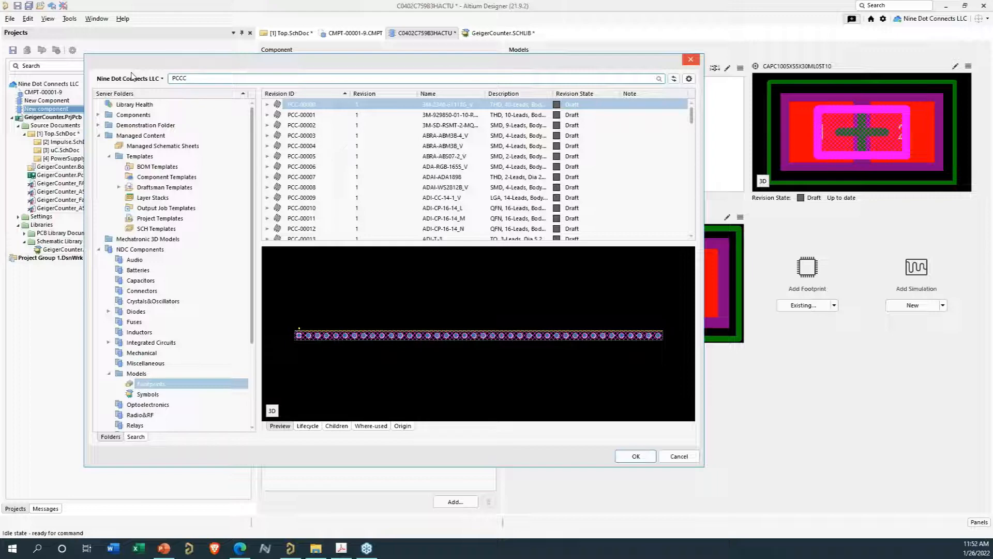
pyautogui.write('C-')
pyautogui.hotkey('ctrl', 'a')
pyautogui.press('Return')
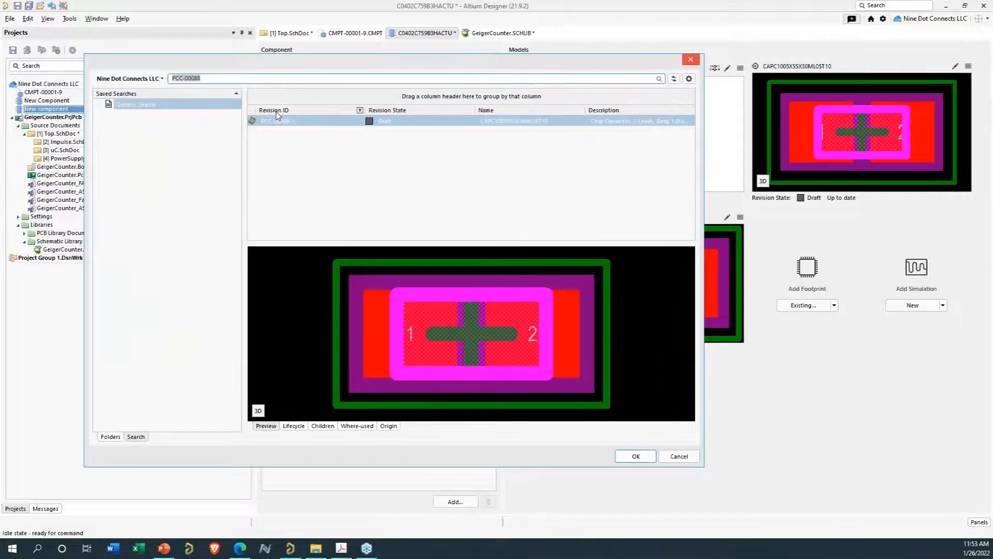
pyautogui.click(635, 457)
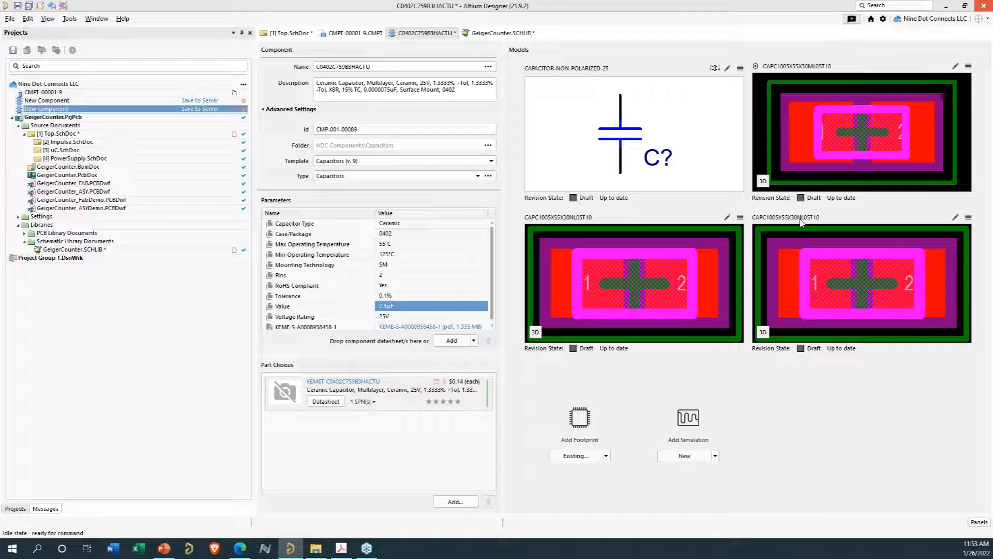
# - Try to save the component to the server and cancel the validation failure
pyautogui.click(969, 219)
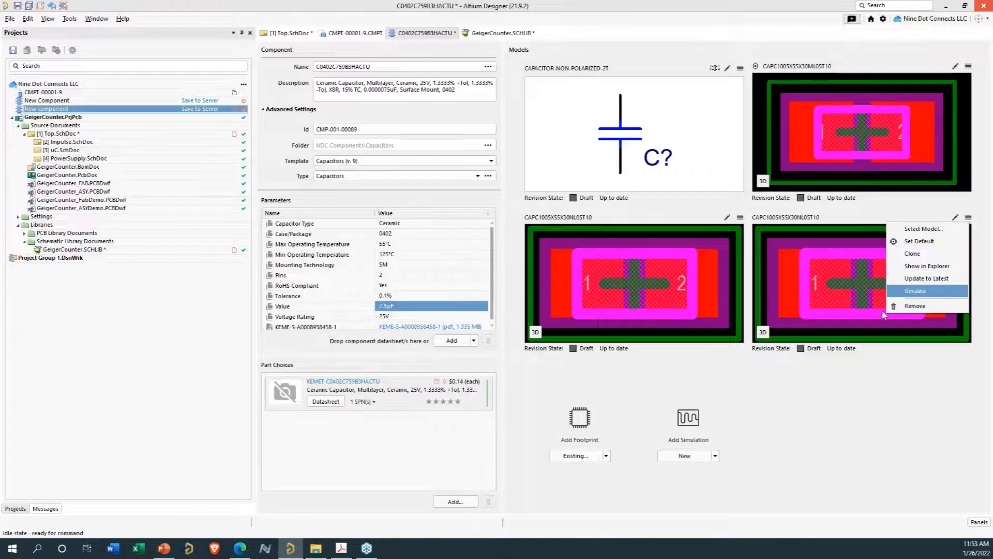
pyautogui.click(914, 308)
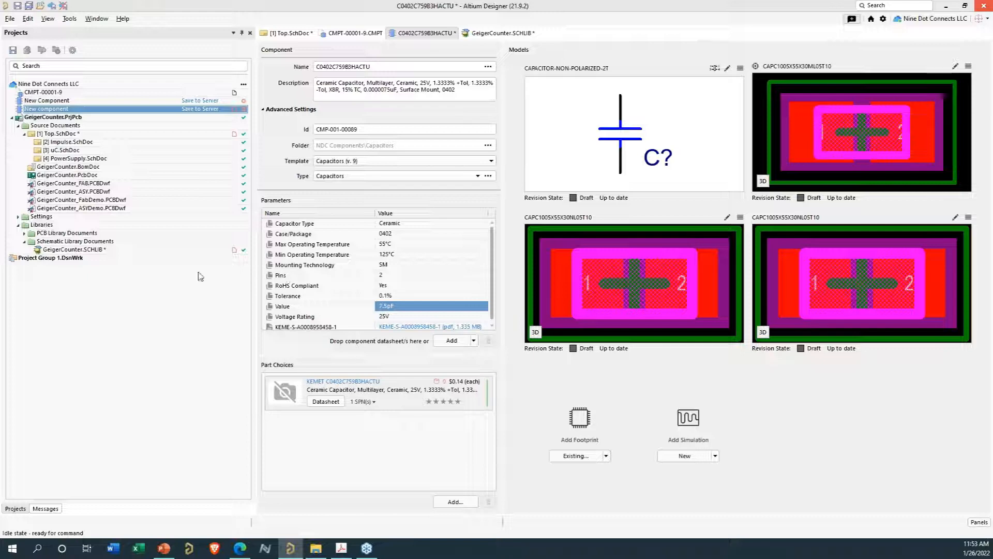
pyautogui.click(108, 110)
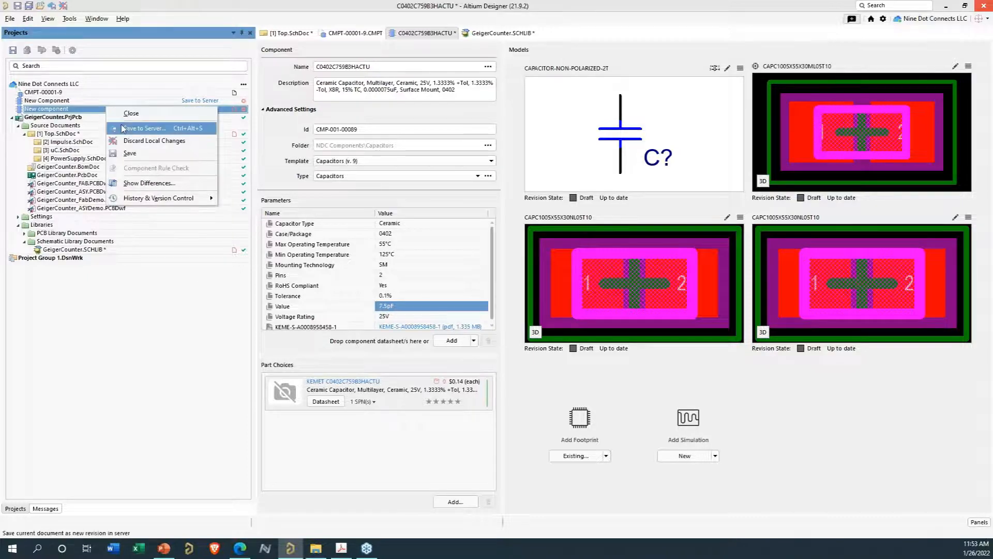
pyautogui.click(144, 128)
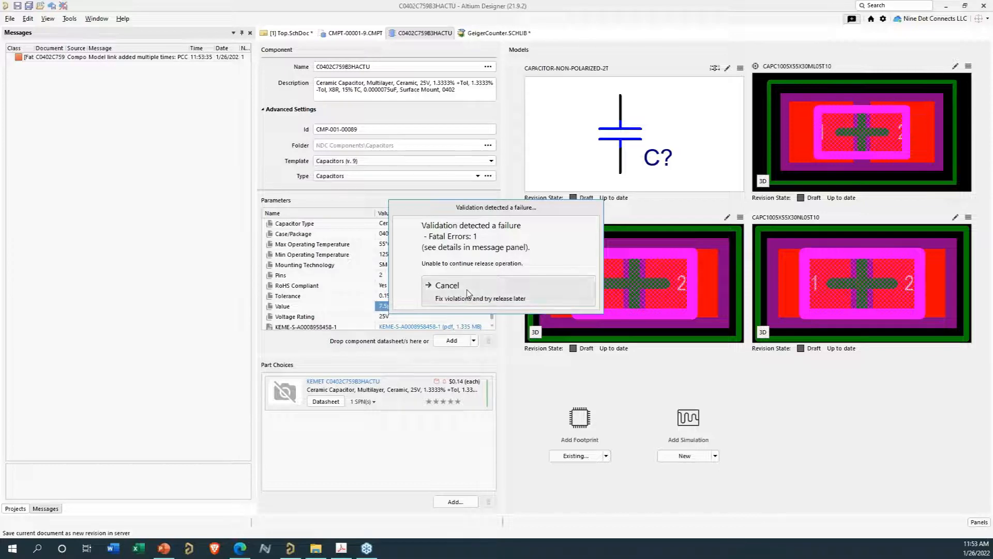
pyautogui.click(469, 293)
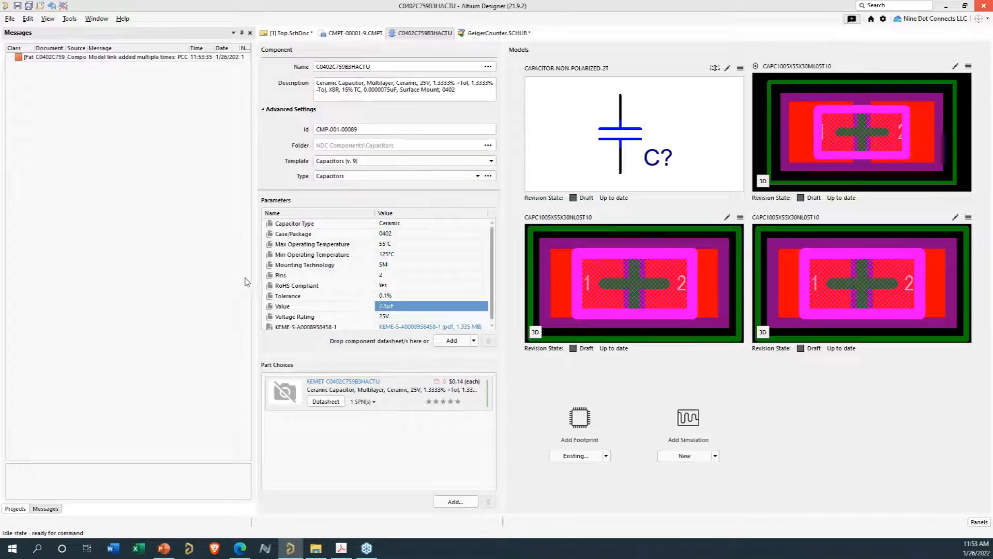
# - Remove the duplicated CAPC1005X55X30NL05T10 footprint model from the component
pyautogui.click(124, 59)
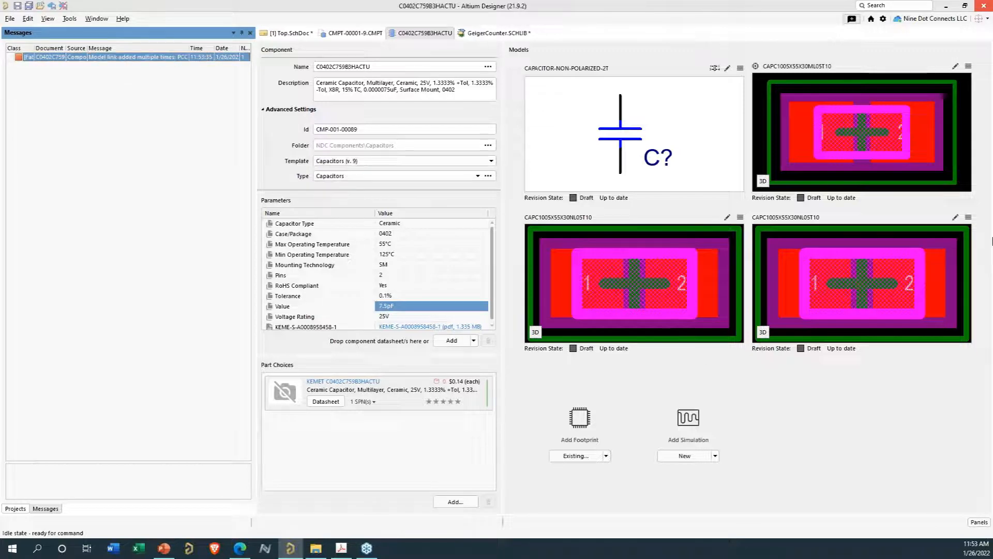
pyautogui.click(968, 217)
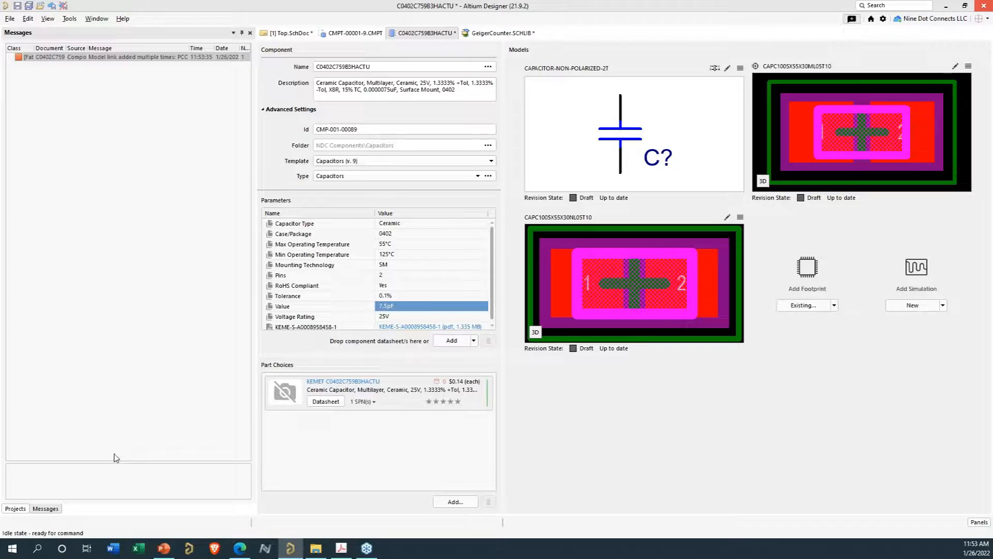
# - Save the component to the server with the release note Initial Release
pyautogui.click(15, 509)
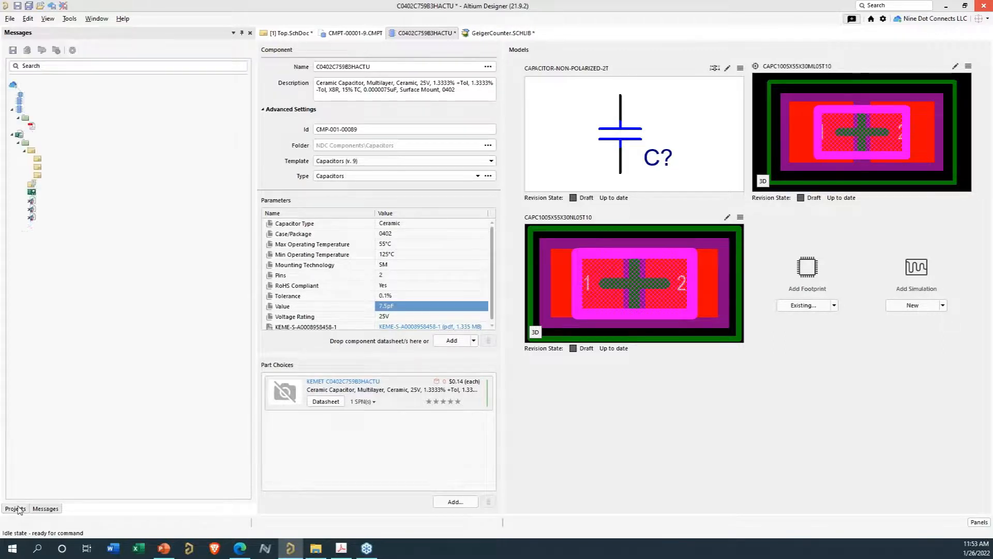
pyautogui.rightClick(80, 110)
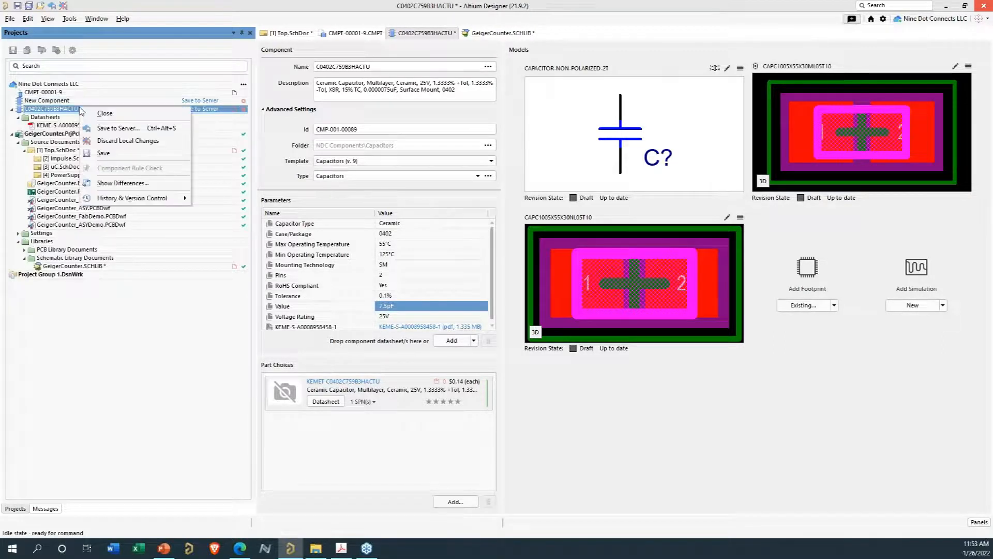
pyautogui.click(106, 127)
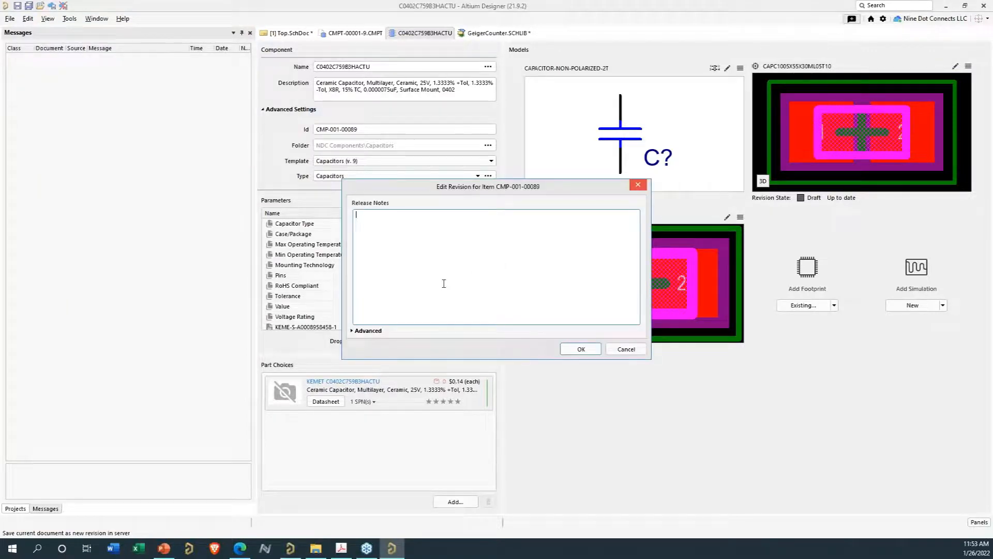
pyautogui.write('Initial Release')
pyautogui.click(352, 330)
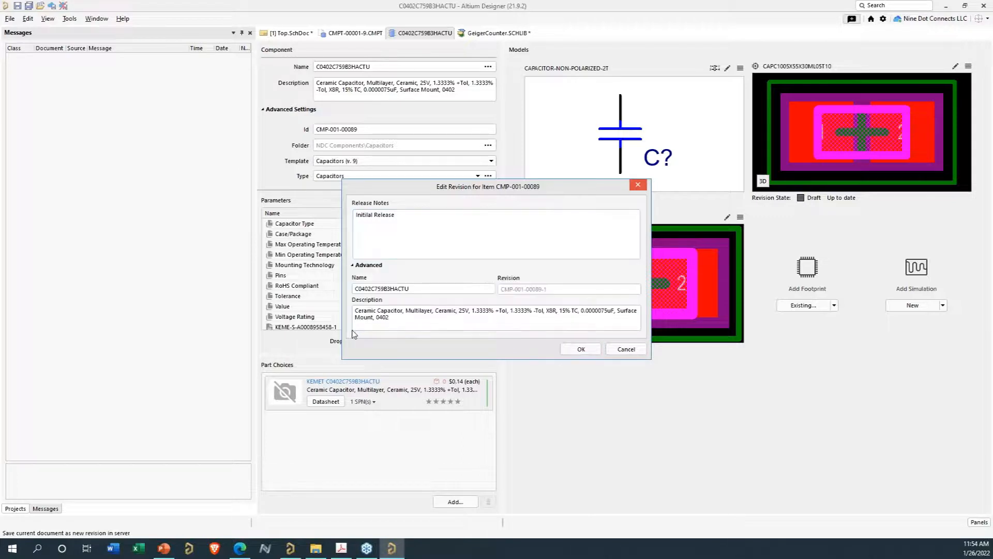
pyautogui.click(581, 349)
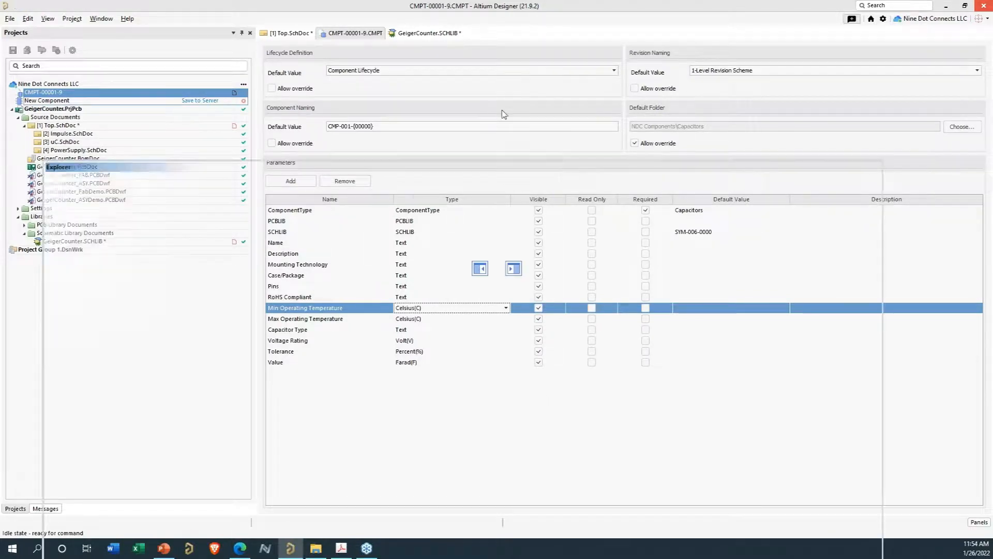
# - Review the capacitor components listed in the server's Capacitors folder in the Explorer
pyautogui.scroll(-10, 692, 206)
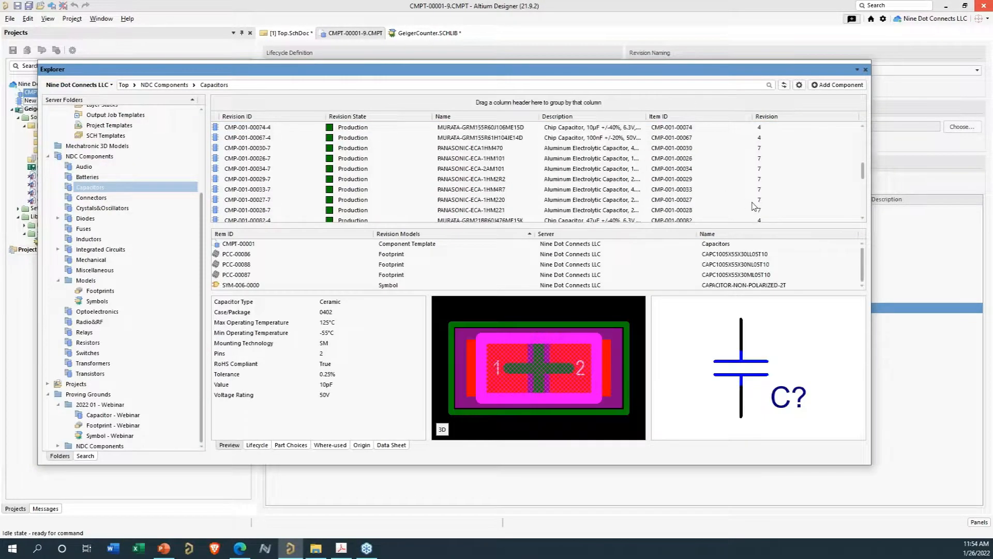
pyautogui.scroll(-1, 762, 210)
pyautogui.scroll(1, 342, 178)
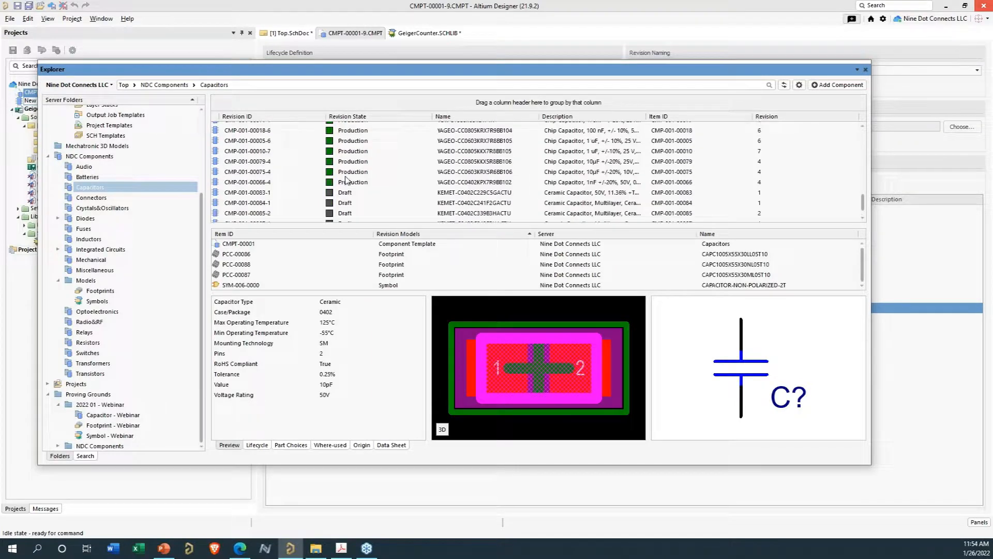
pyautogui.scroll(-1, 673, 200)
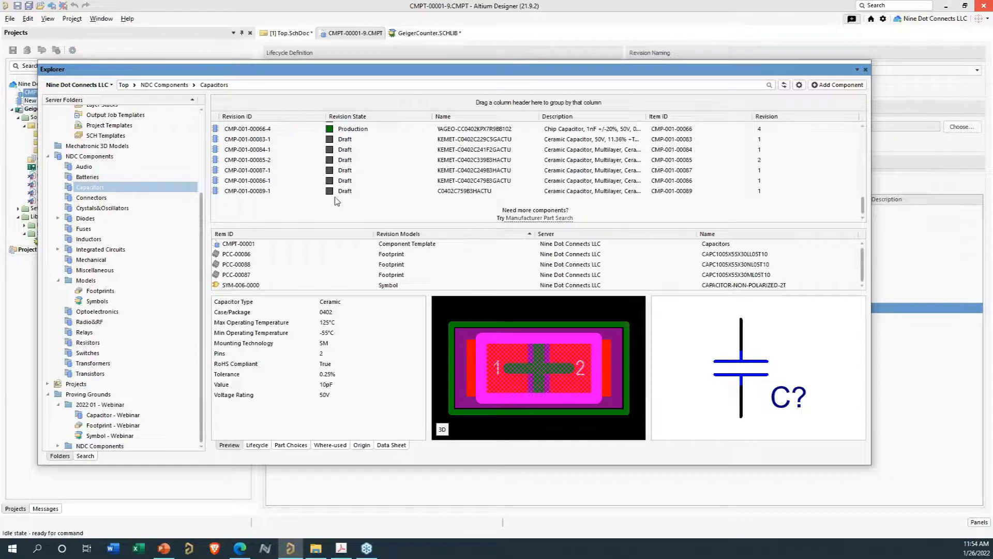
pyautogui.scroll(-1, 339, 204)
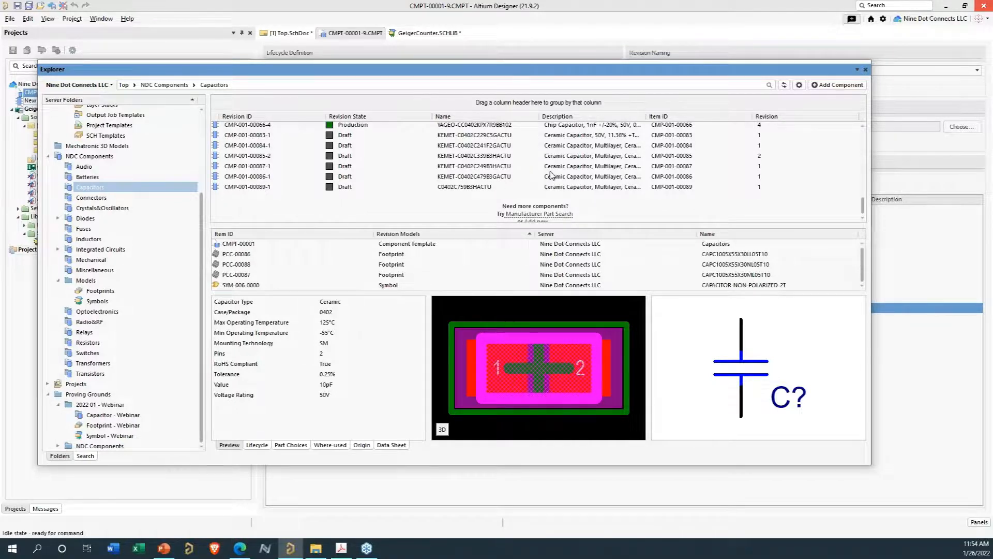
# - Select the newly released C0402C759B3HACTU capacitor in the Capacitors list to review its parameters and models
pyautogui.scroll(1, 551, 175)
pyautogui.scroll(-1, 465, 205)
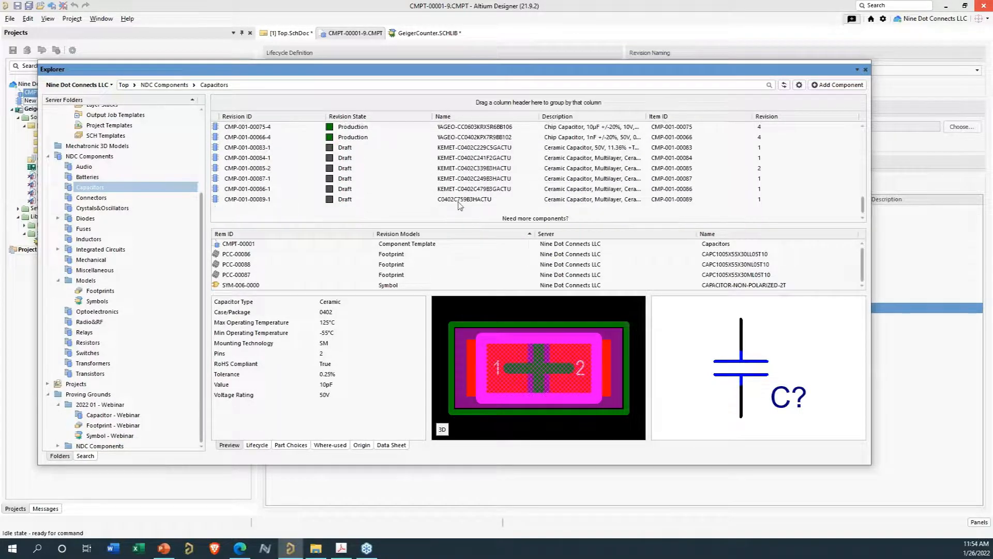
pyautogui.click(447, 203)
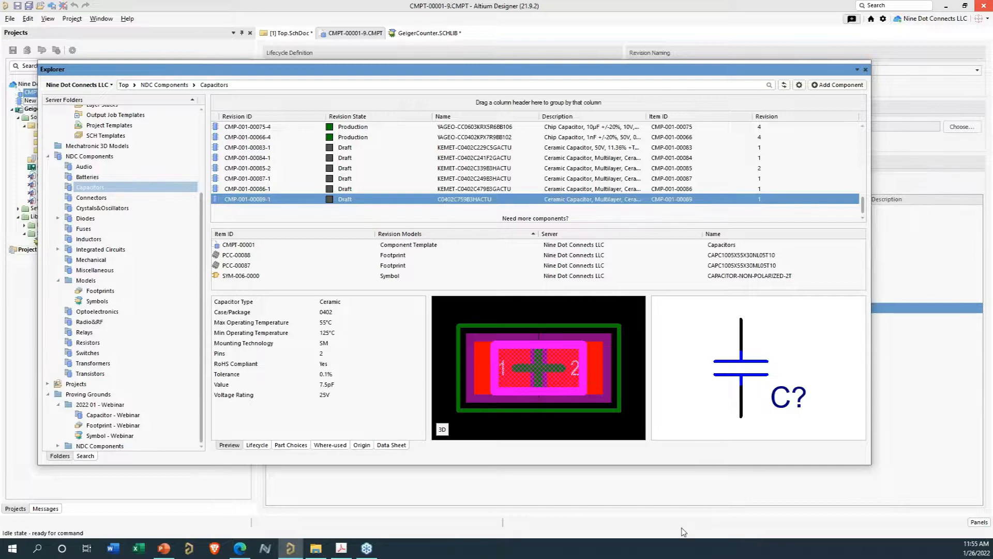
# - Switch to the PowerPoint webinar presentation and page through the closing slides
pyautogui.hotkey('alt', 'Tab')
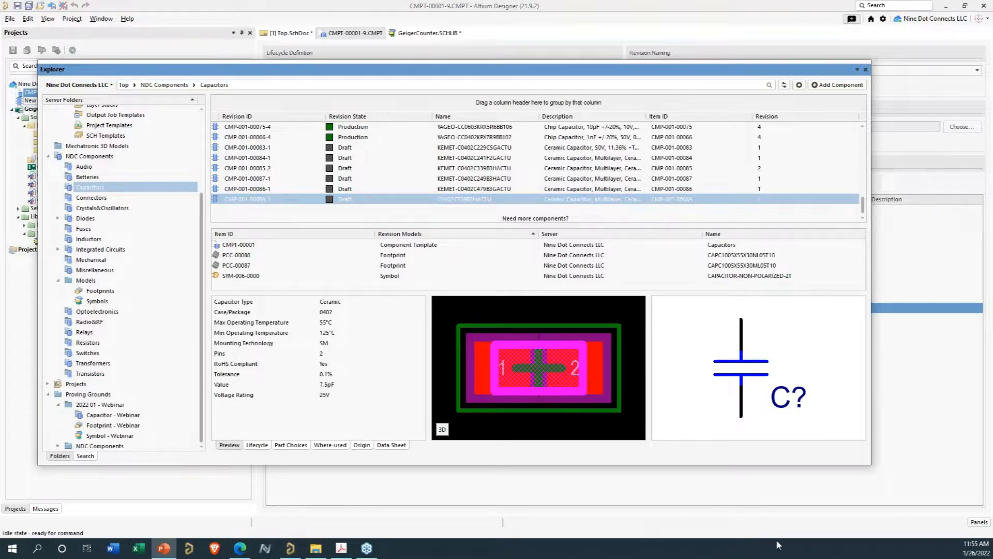
pyautogui.moveTo(592, 550); pyautogui.dragTo(568, 47)
pyautogui.click(814, 45)
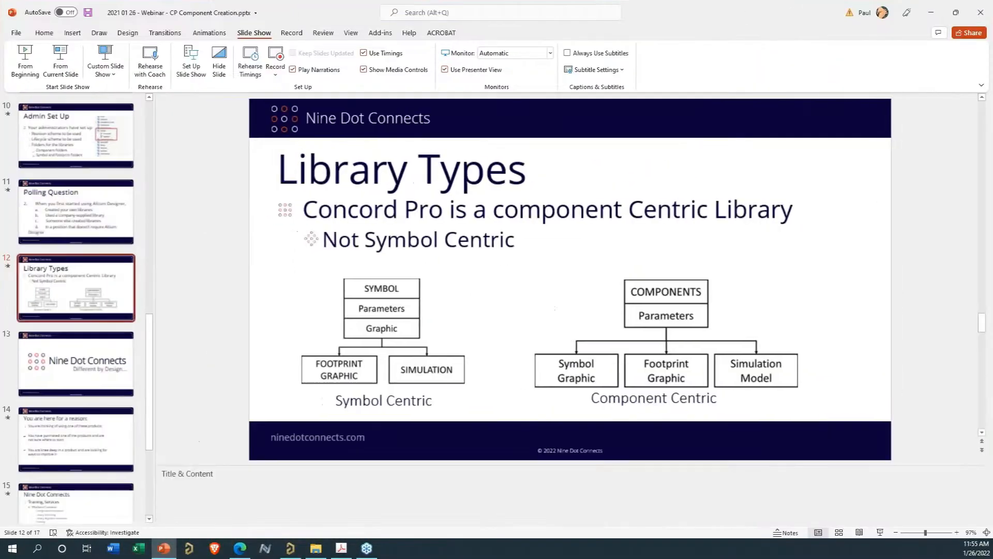
pyautogui.click(77, 365)
pyautogui.click(48, 430)
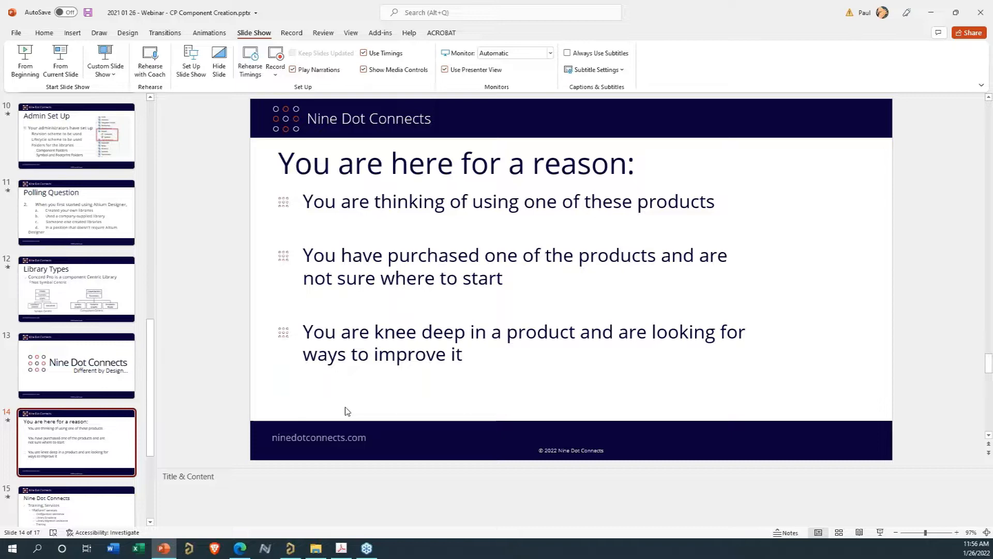
pyautogui.scroll(-1, 417, 335)
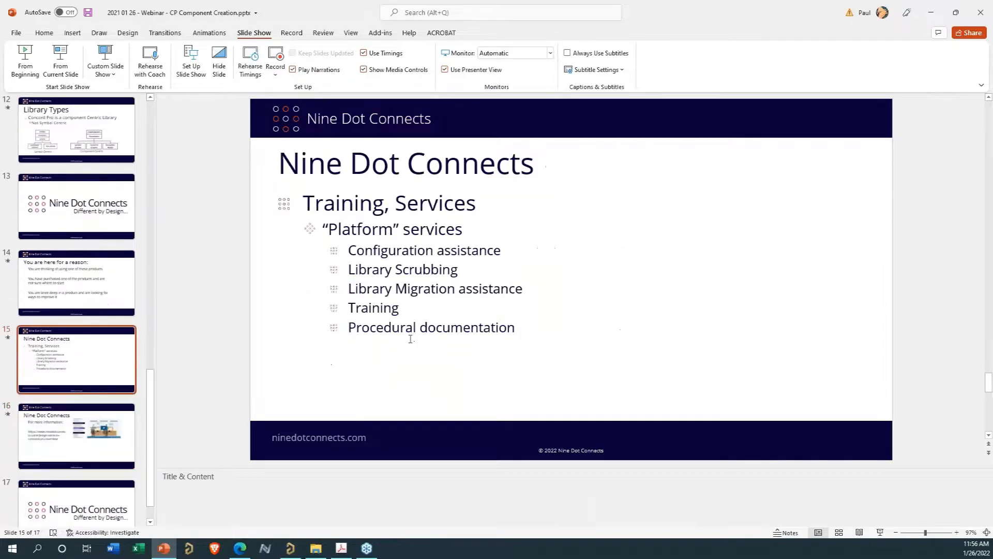